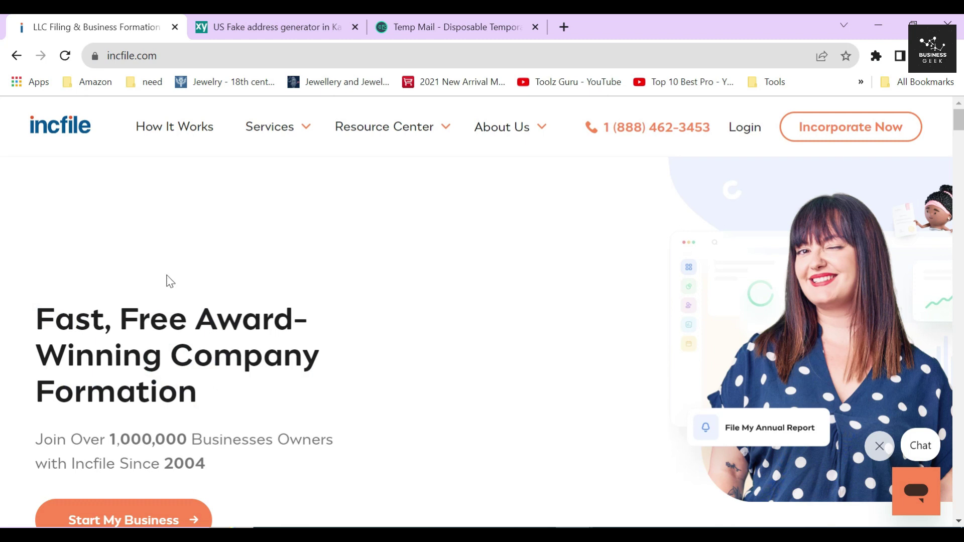
Browse the Incfile homepage and highlight the '$0 Business Formation With No Hidden Fees' heading.
scroll(461, 355, "down", 3)
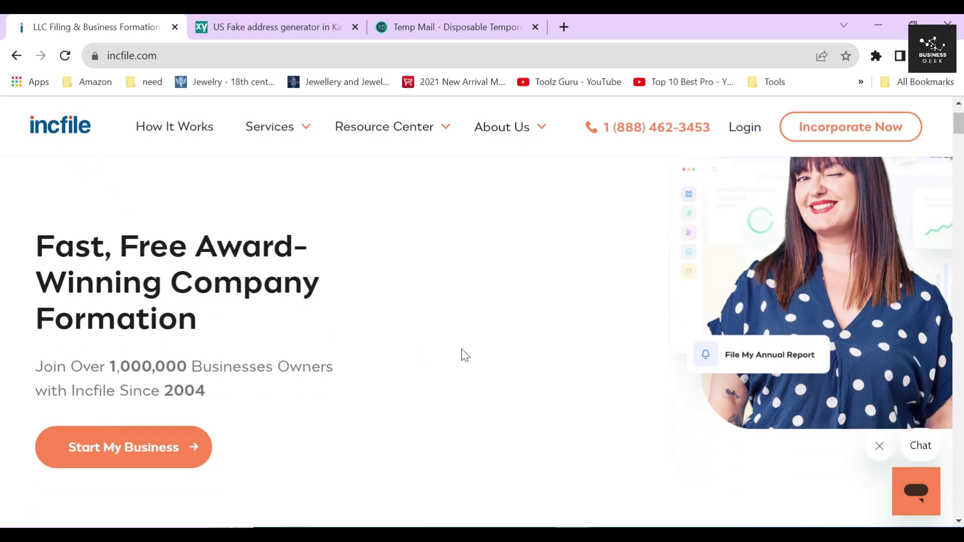
left_click_drag(34, 288, 211, 316)
left_click(252, 315)
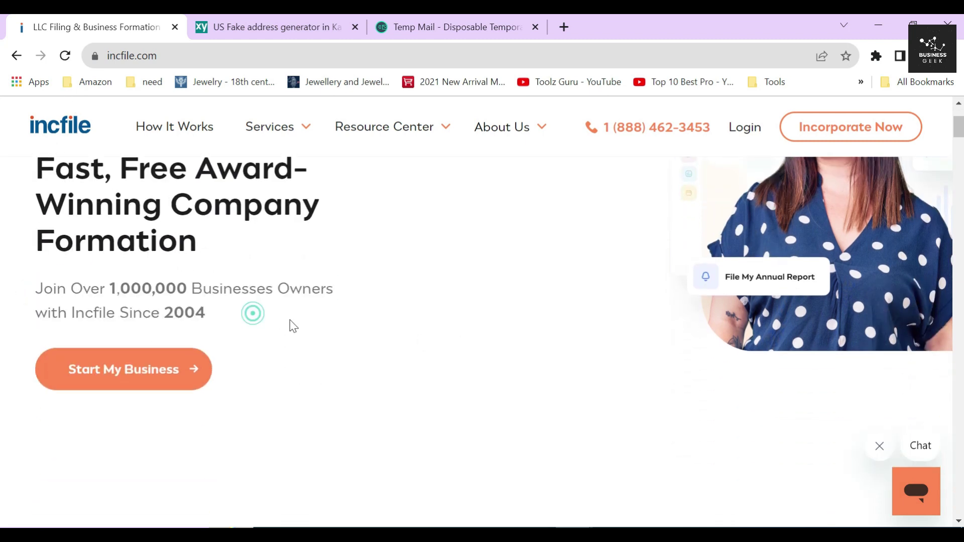
scroll(404, 334, "down", 10)
scroll(403, 330, "down", 18)
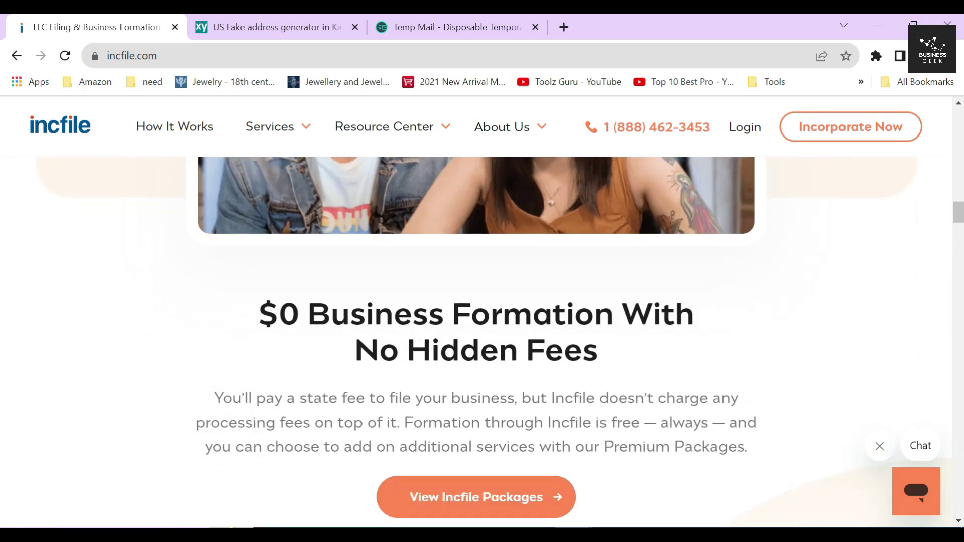
left_click_drag(251, 314, 598, 350)
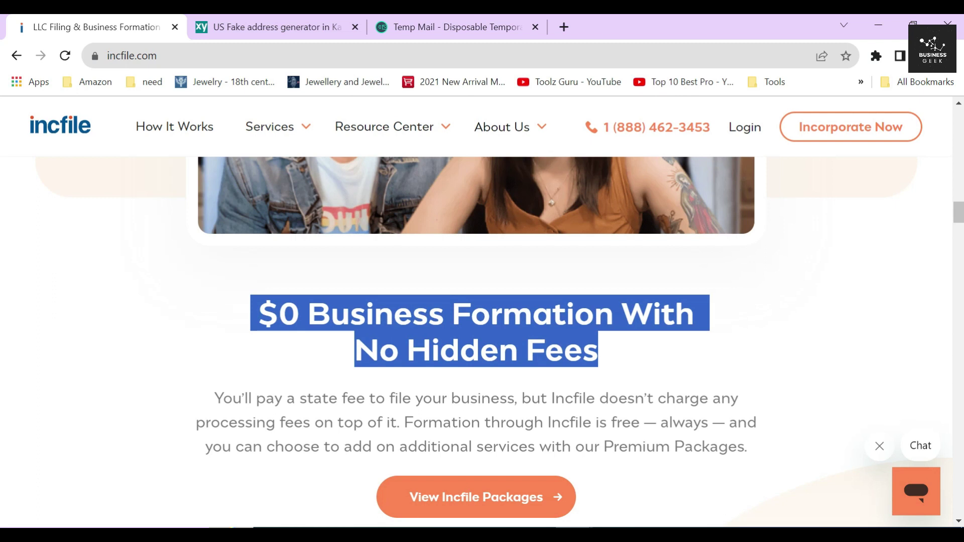
left_click(499, 315)
Scroll back to the top and bring up the Services menu of Incfile offerings.
scroll(499, 321, "up", 15)
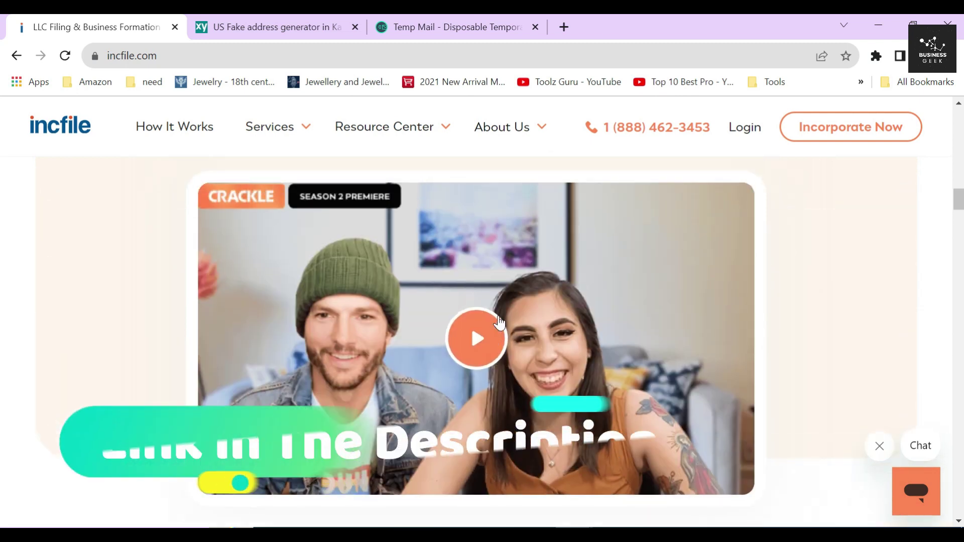
scroll(499, 323, "up", 6)
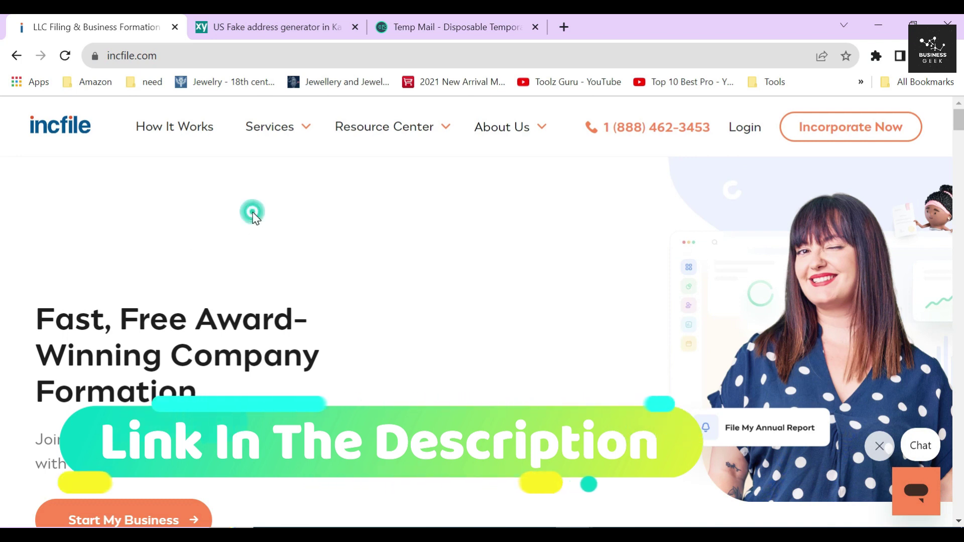
left_click(279, 135)
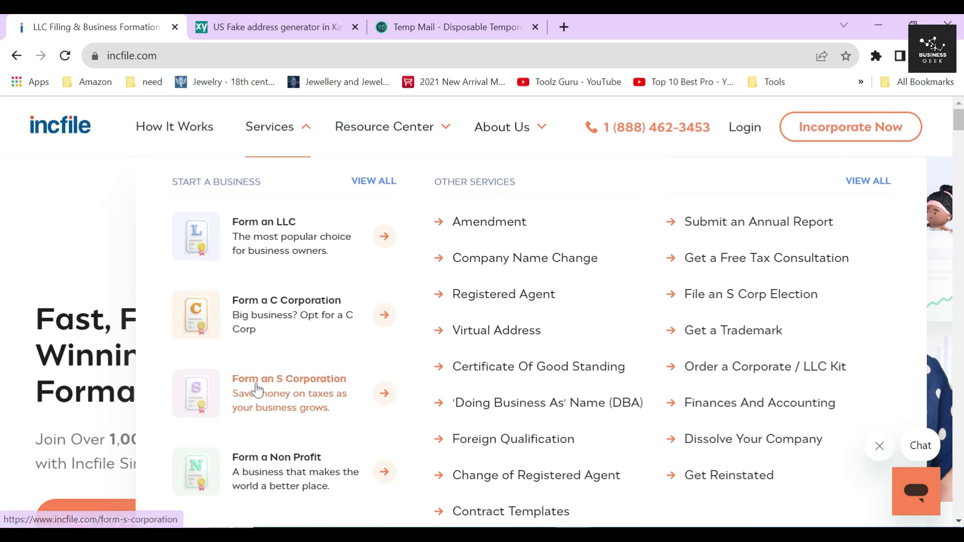
Go to the Form an S Corporation page and start the order.
left_click(279, 396)
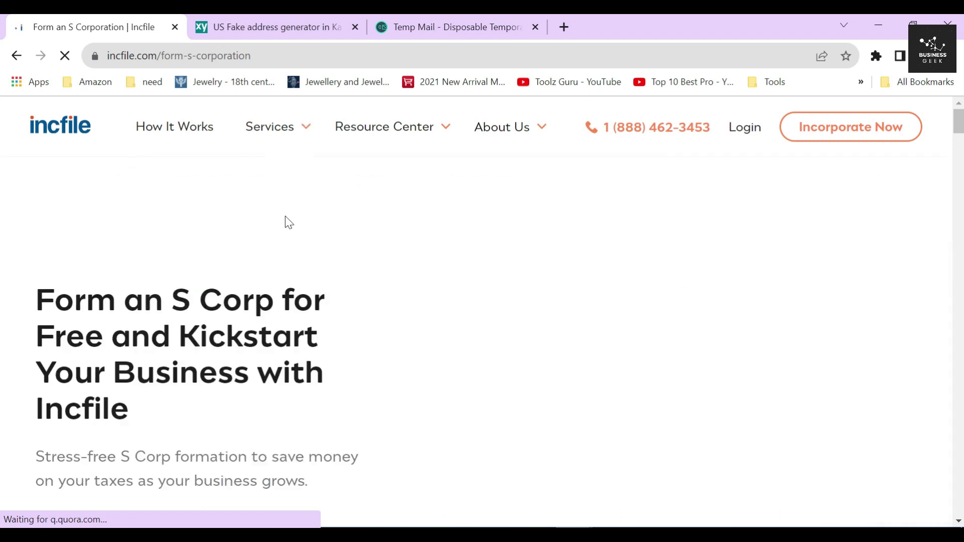
left_click(101, 460)
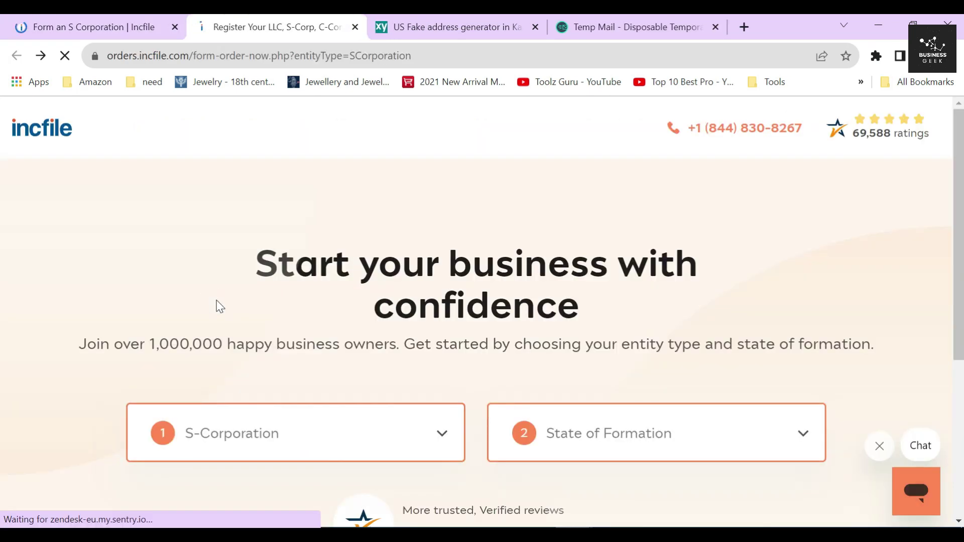
scroll(218, 303, "down", 3)
Keep S-Corporation as the entity type and choose Kansas as the state of formation.
left_click(258, 294)
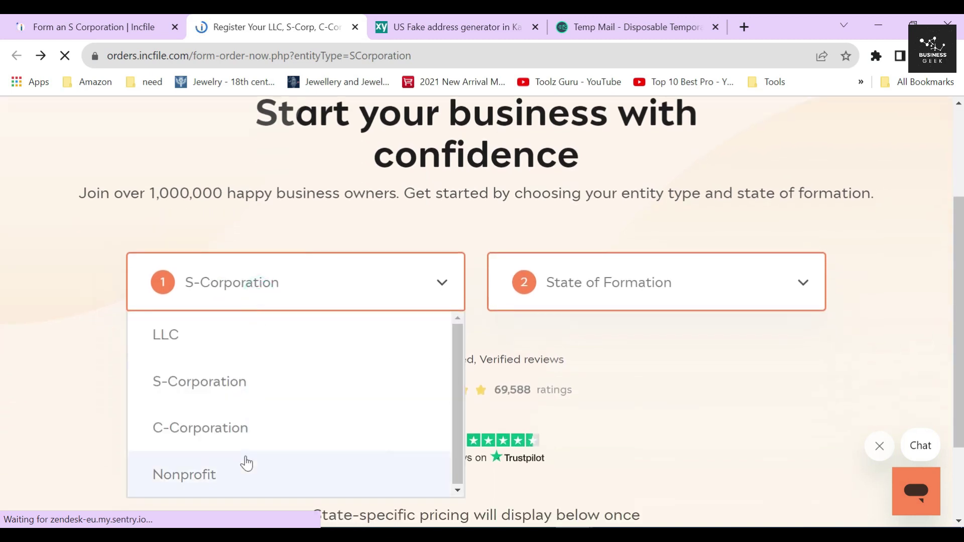
left_click(149, 381)
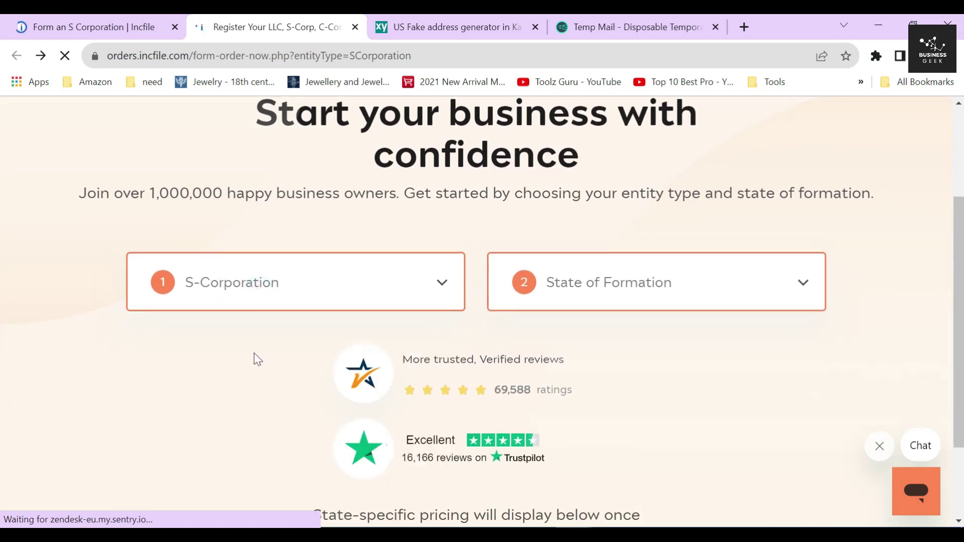
left_click(593, 281)
scroll(601, 361, "down", 12)
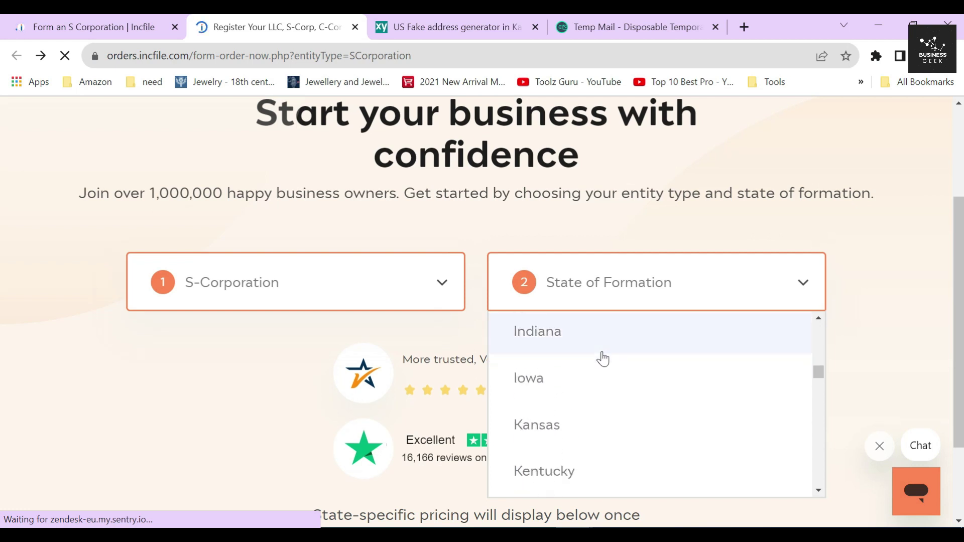
scroll(602, 359, "down", 2)
left_click(594, 359)
scroll(548, 326, "down", 4)
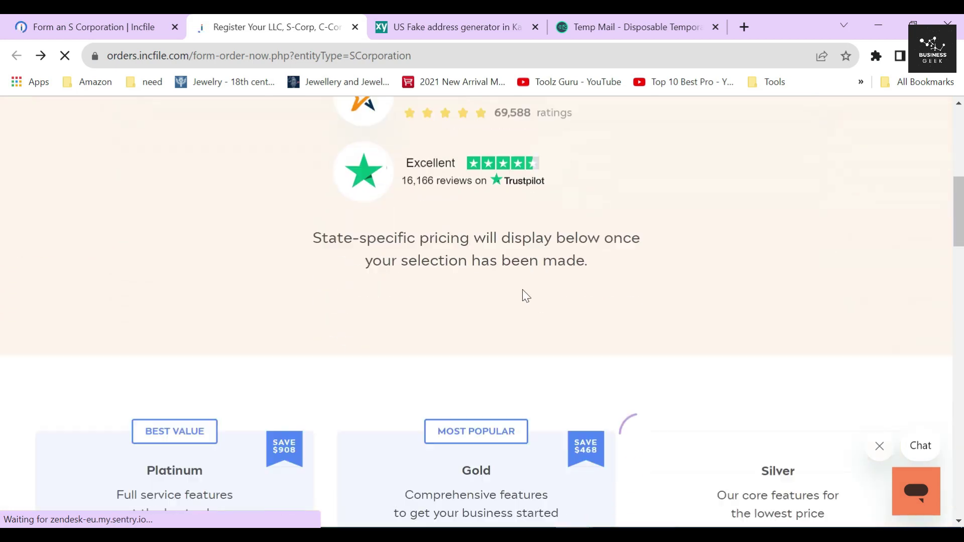
scroll(544, 316, "down", 5)
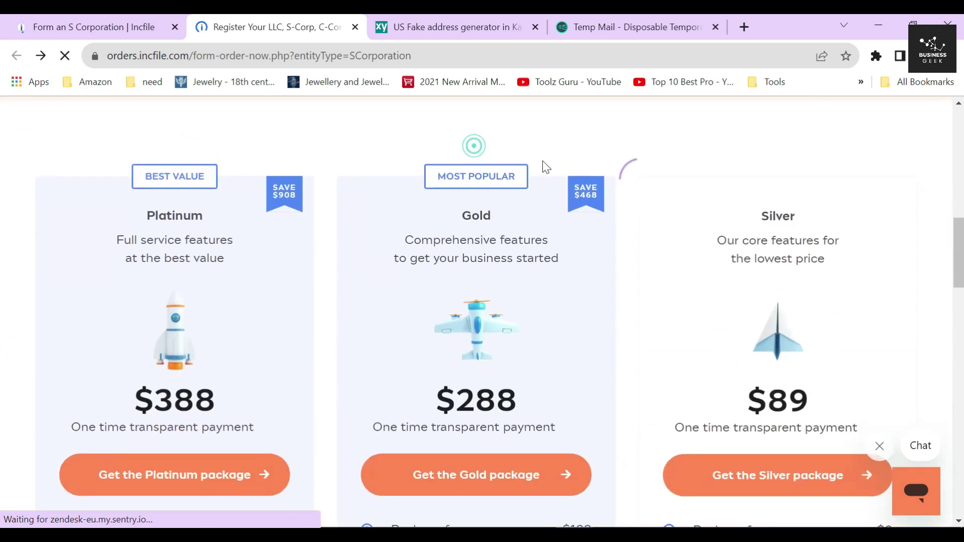
double_click(773, 220)
left_click(773, 225)
left_click_drag(723, 240, 819, 257)
left_click(820, 257)
scroll(816, 255, "down", 2)
scroll(818, 258, "down", 3)
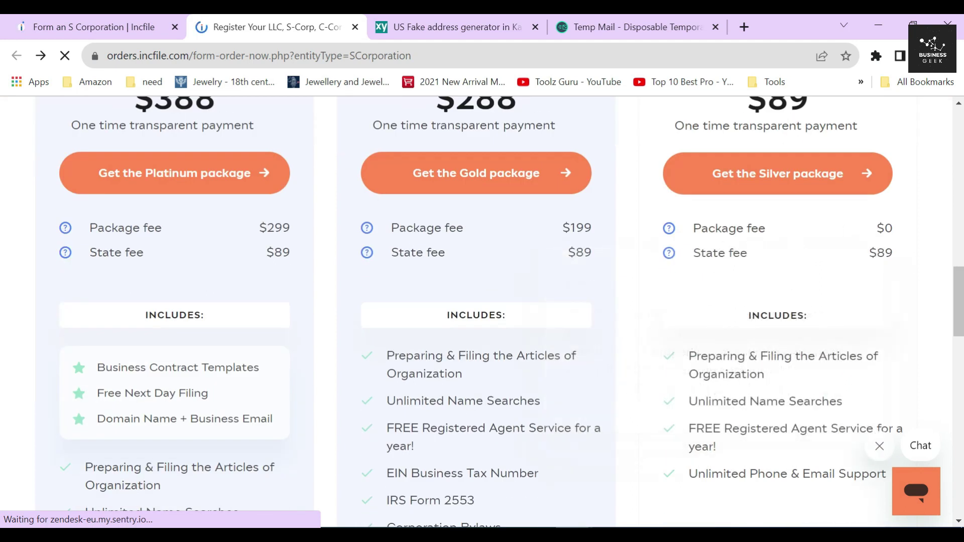
double_click(884, 227)
scroll(904, 241, "up", 3)
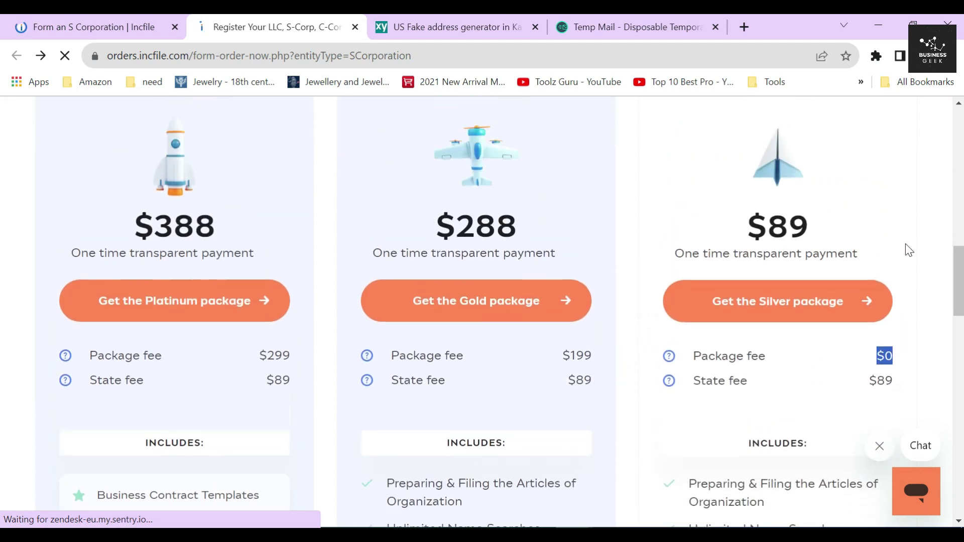
scroll(858, 274, "up", 2)
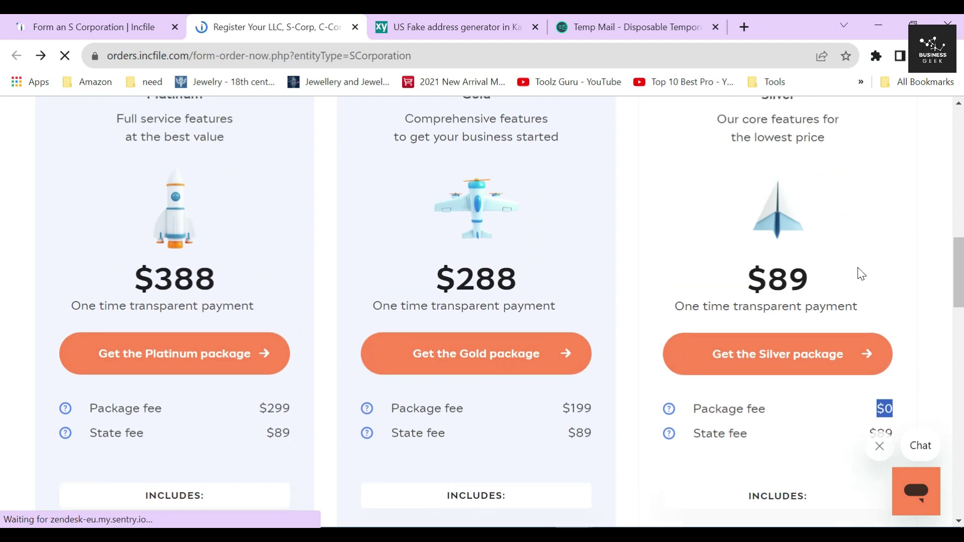
left_click_drag(747, 325, 810, 326)
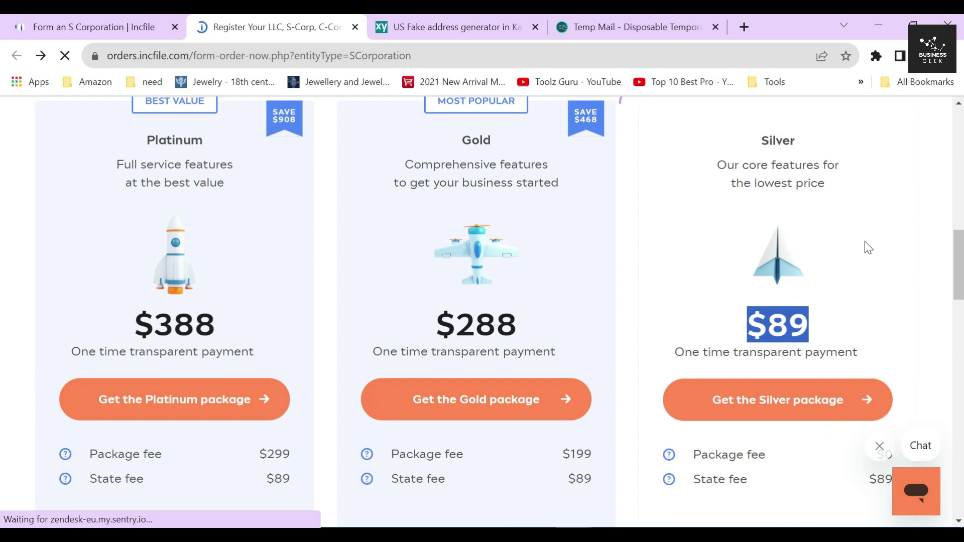
left_click(834, 324)
scroll(829, 314, "down", 5)
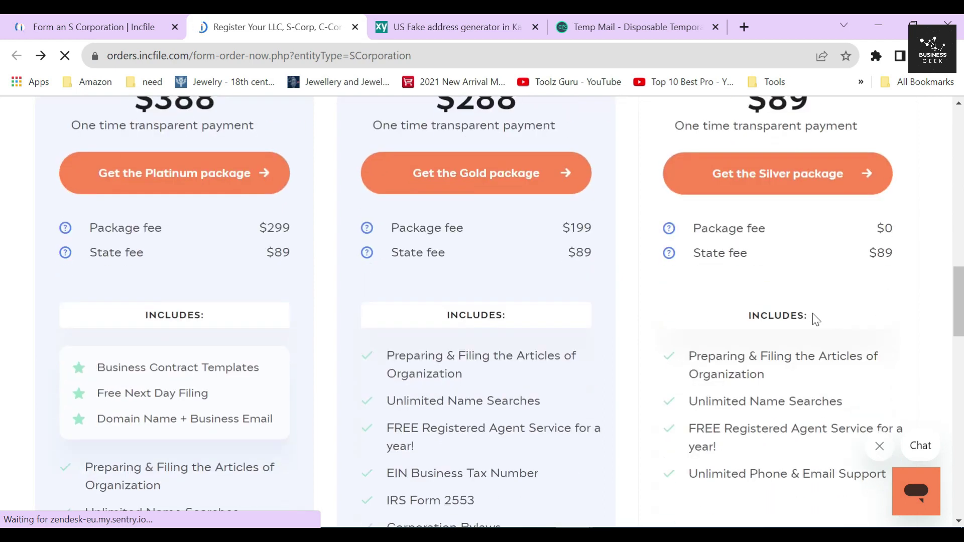
left_click_drag(689, 357, 776, 384)
scroll(776, 370, "down", 3)
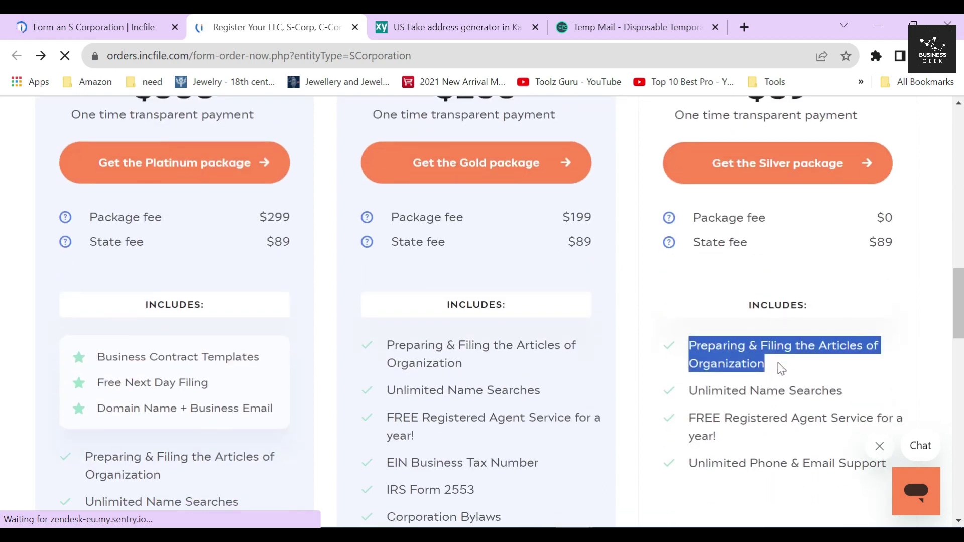
left_click_drag(689, 250, 848, 260)
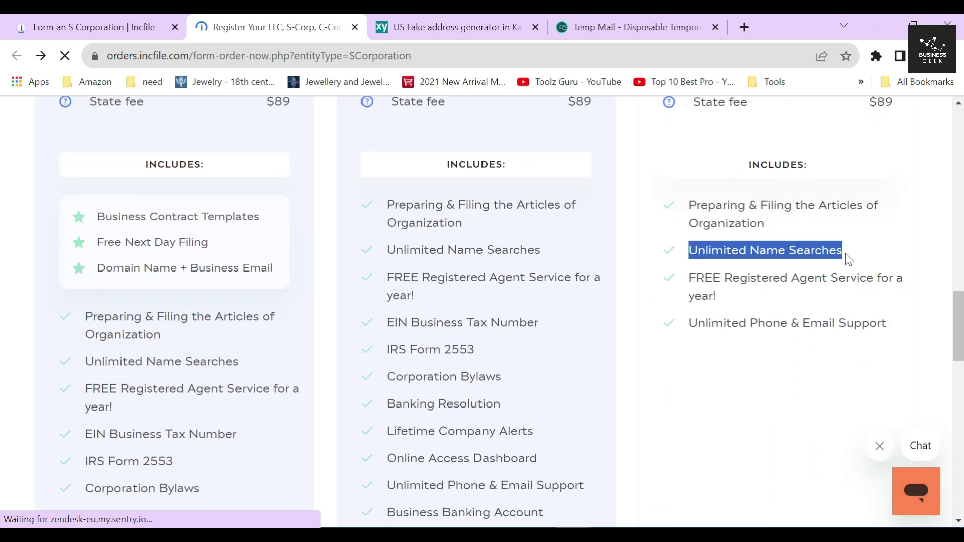
left_click_drag(689, 277, 889, 322)
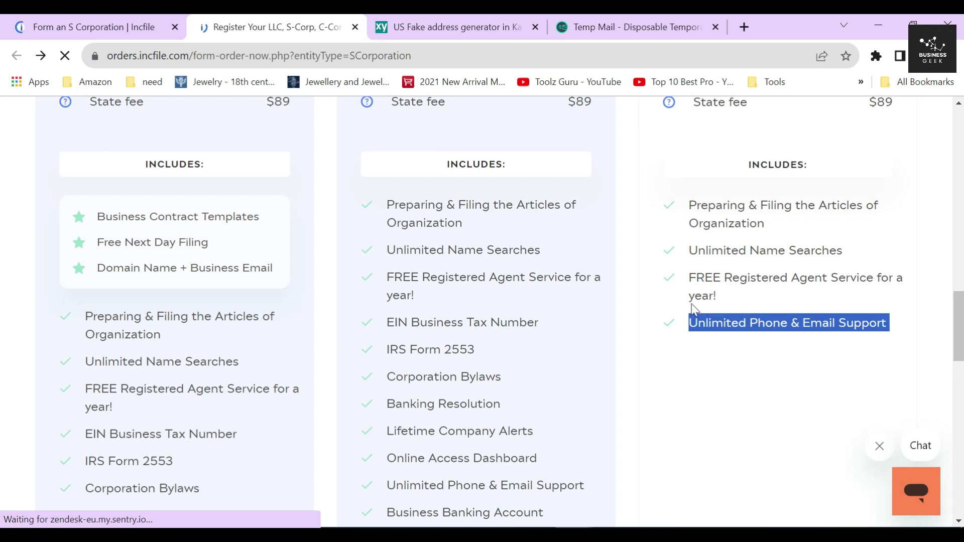
left_click(675, 302)
scroll(676, 304, "down", 5)
scroll(679, 306, "down", 3)
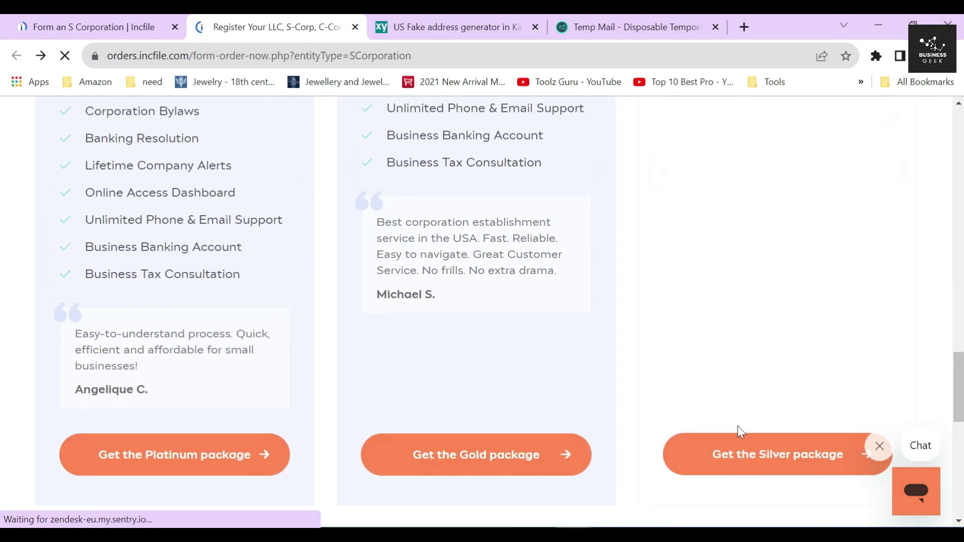
scroll(761, 427, "up", 12)
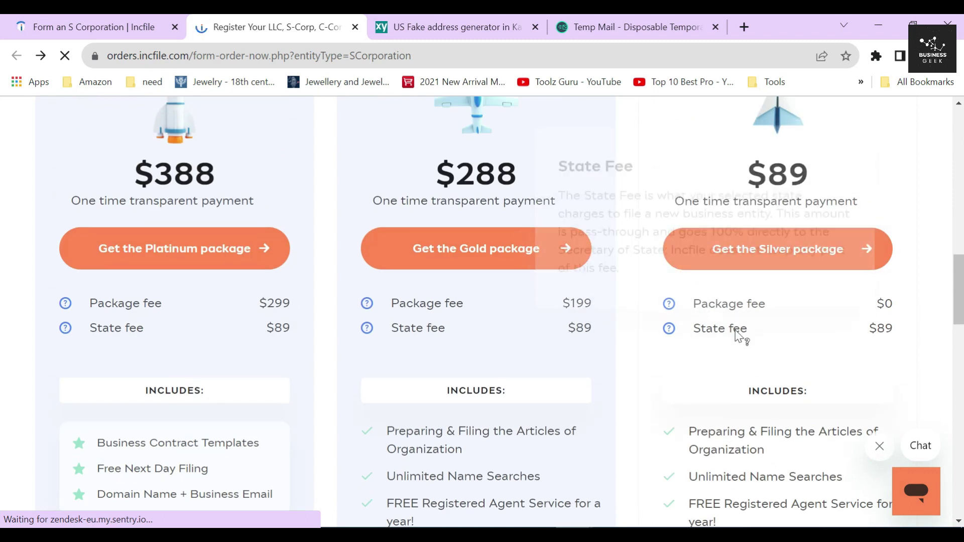
scroll(901, 300, "up", 4)
scroll(908, 296, "up", 1)
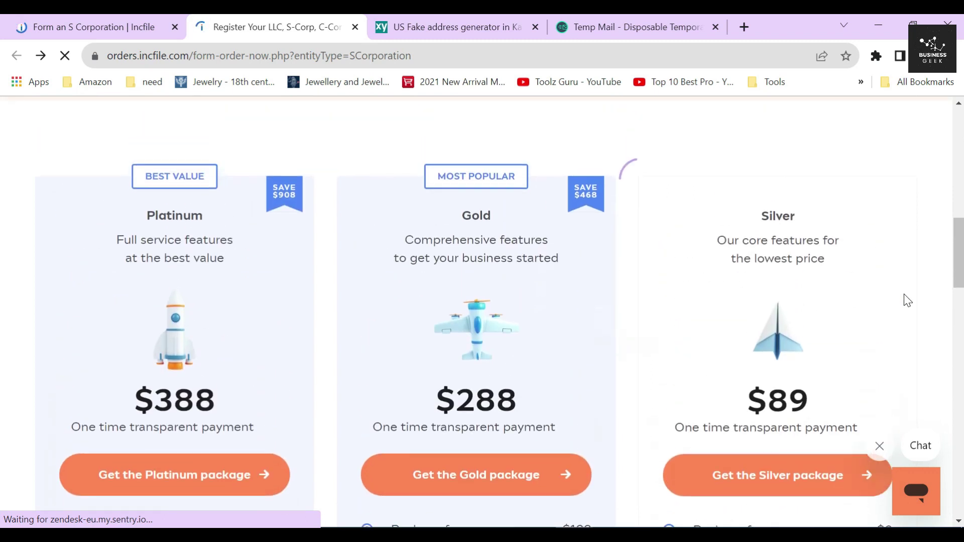
scroll(806, 276, "down", 1)
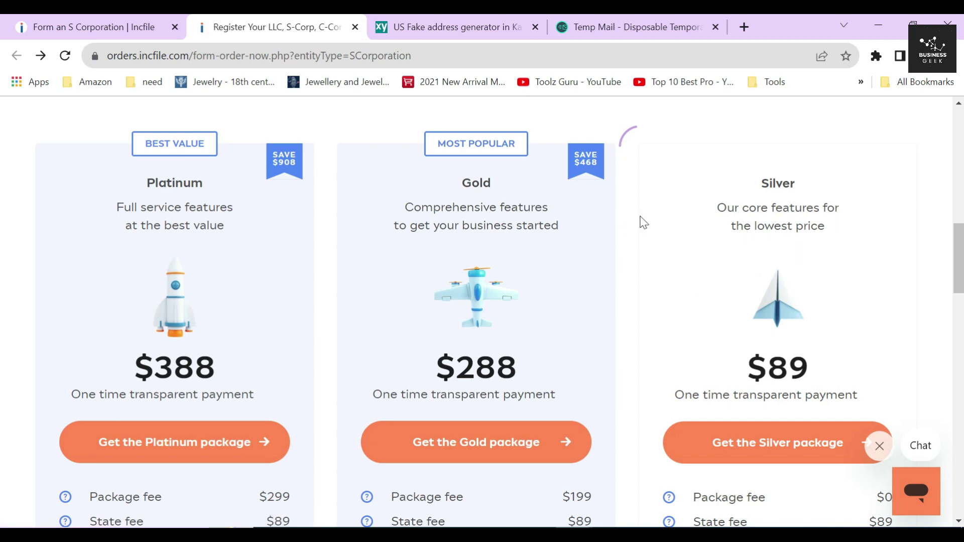
double_click(433, 181)
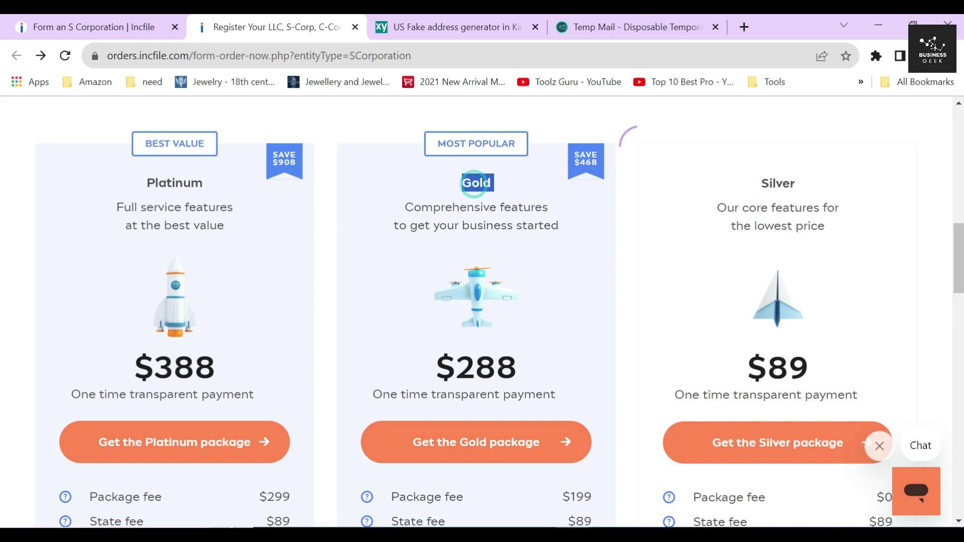
left_click_drag(436, 367, 525, 367)
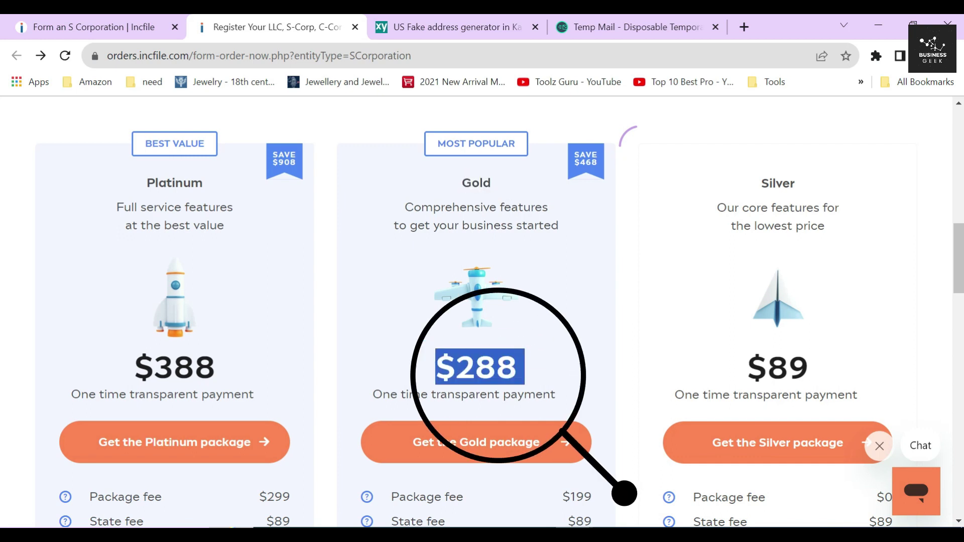
left_click(563, 340)
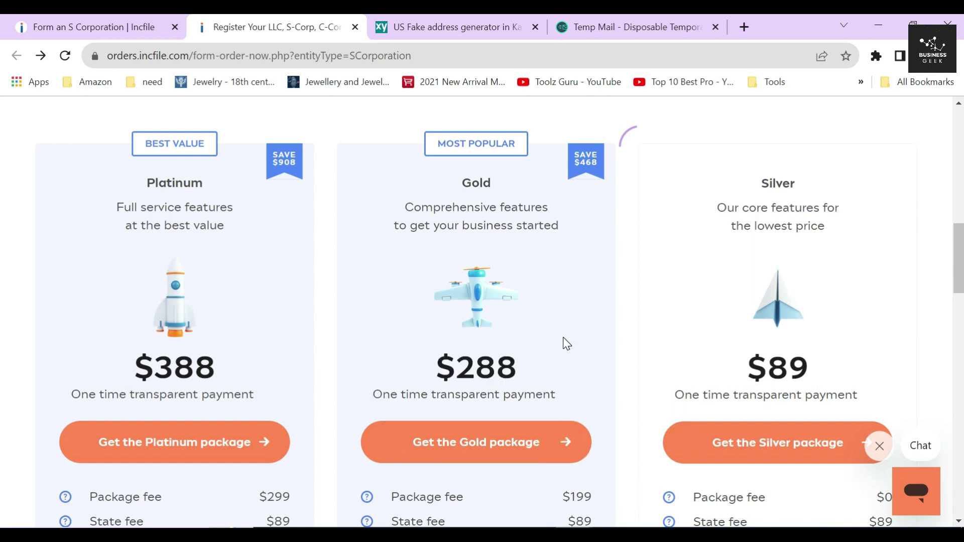
scroll(564, 345, "down", 9)
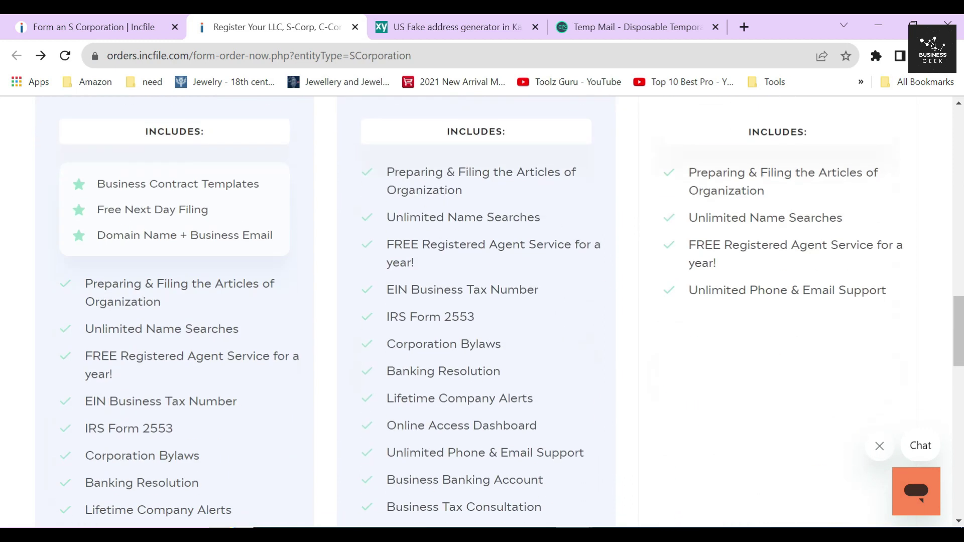
left_click_drag(385, 170, 553, 476)
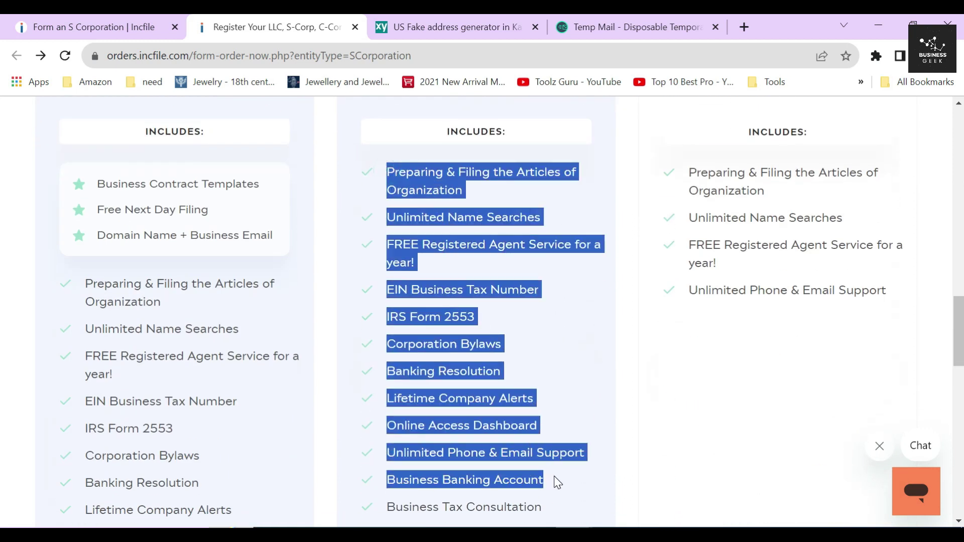
left_click(555, 377)
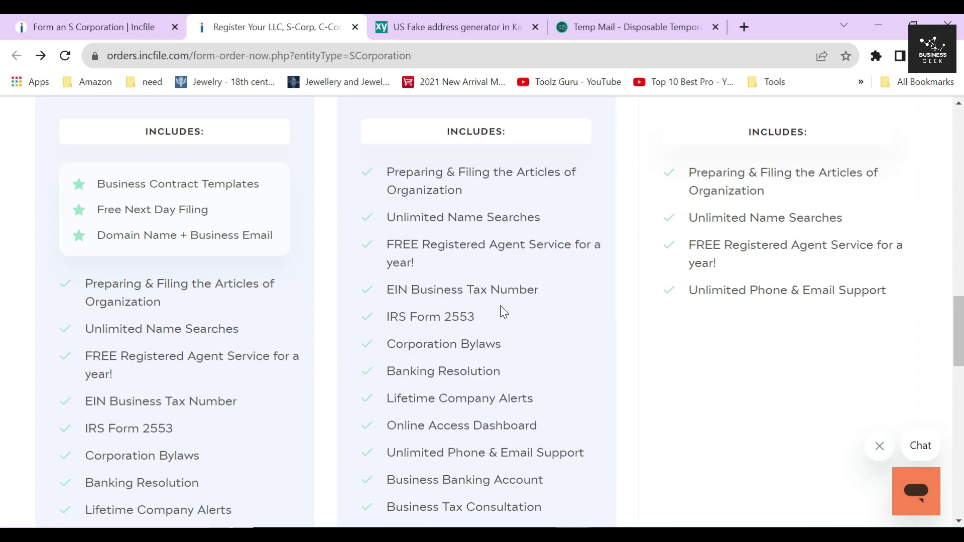
left_click_drag(386, 289, 557, 293)
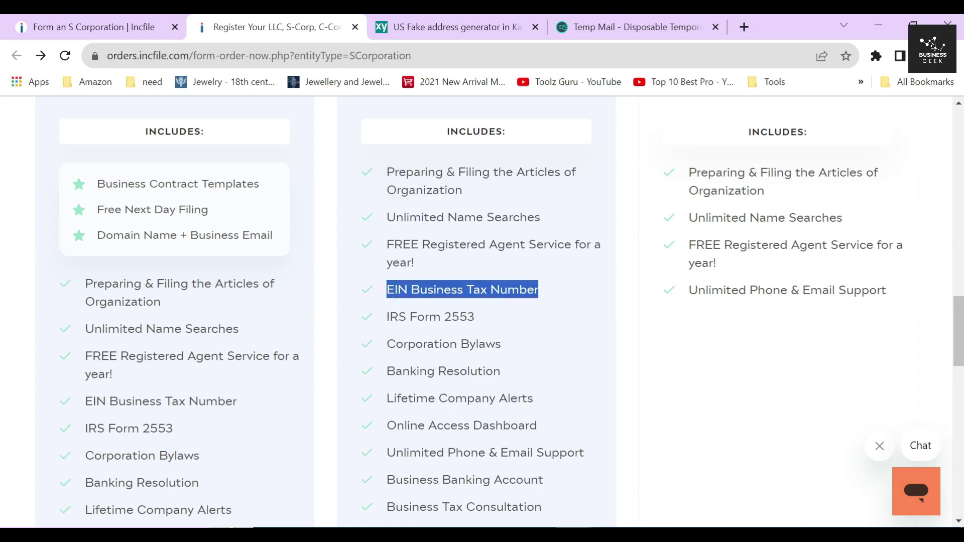
left_click_drag(384, 316, 499, 329)
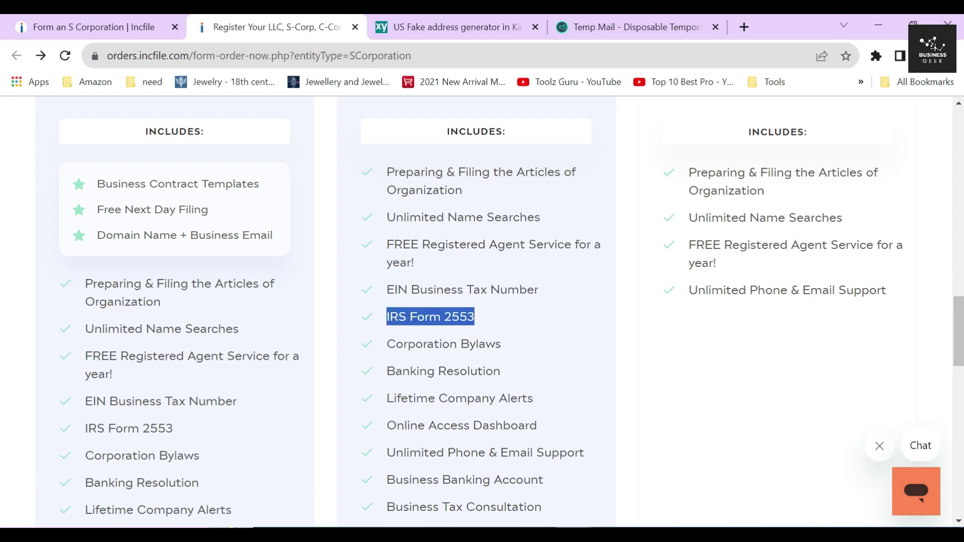
left_click_drag(386, 344, 501, 346)
scroll(501, 345, "down", 3)
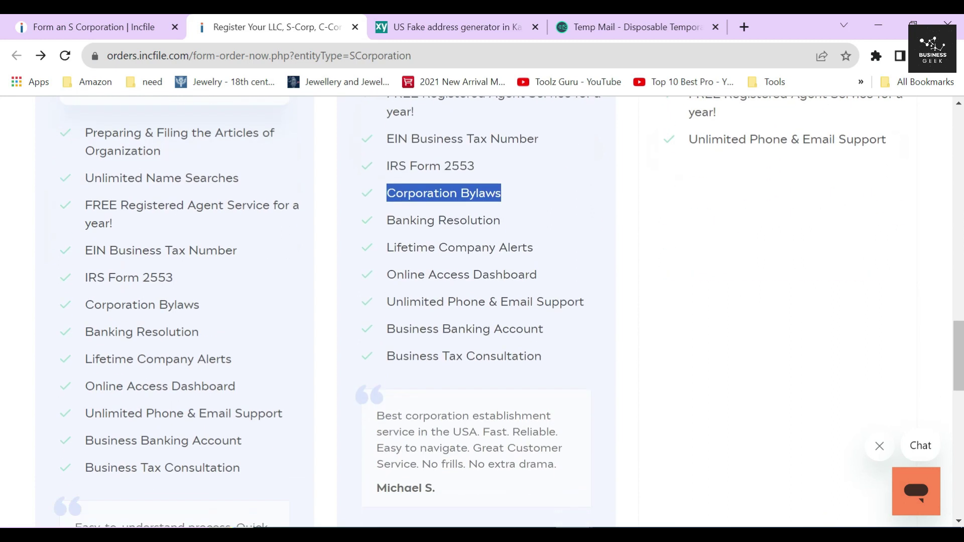
left_click_drag(386, 329, 544, 332)
left_click_drag(386, 356, 535, 357)
left_click(558, 349)
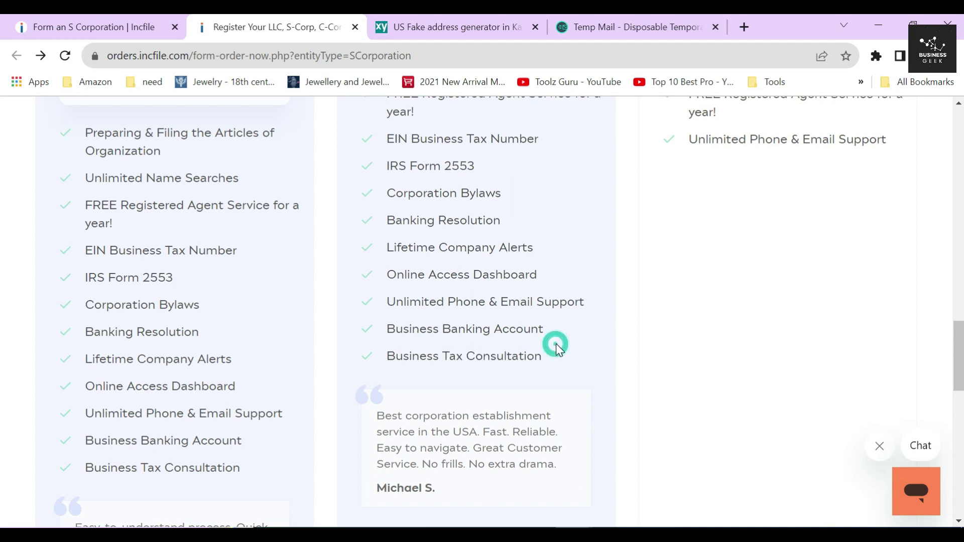
triple_click(484, 427)
left_click(507, 340)
double_click(497, 356)
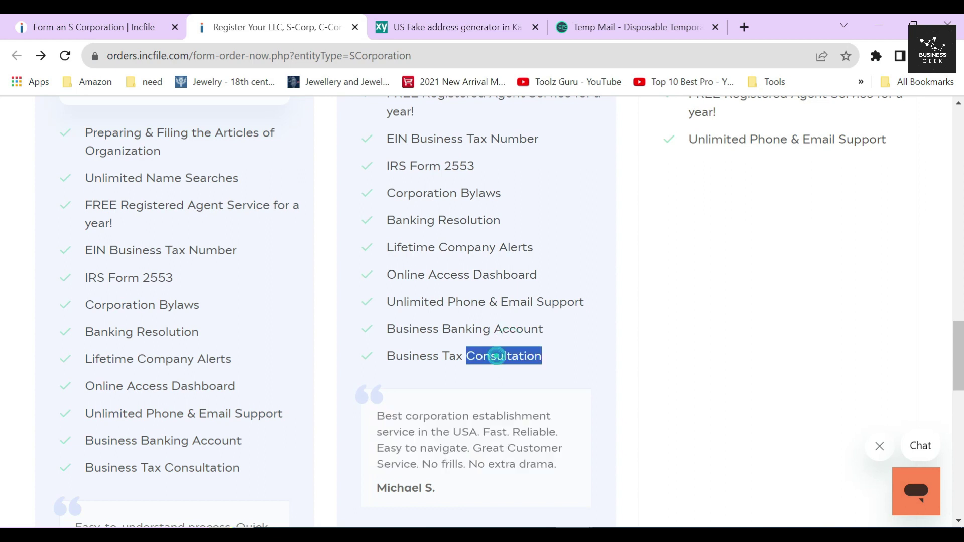
left_click(566, 348)
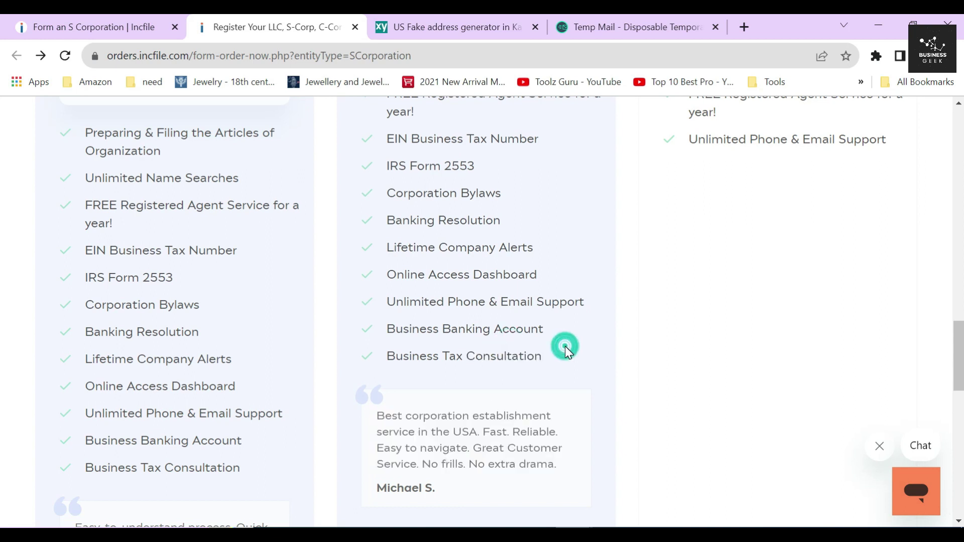
left_click_drag(470, 464, 556, 464)
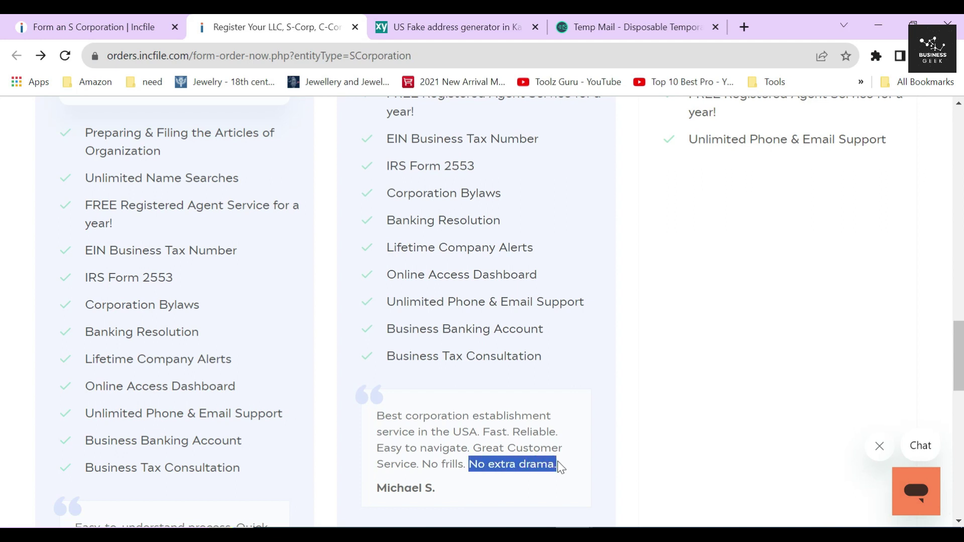
left_click(521, 487)
scroll(520, 482, "down", 6)
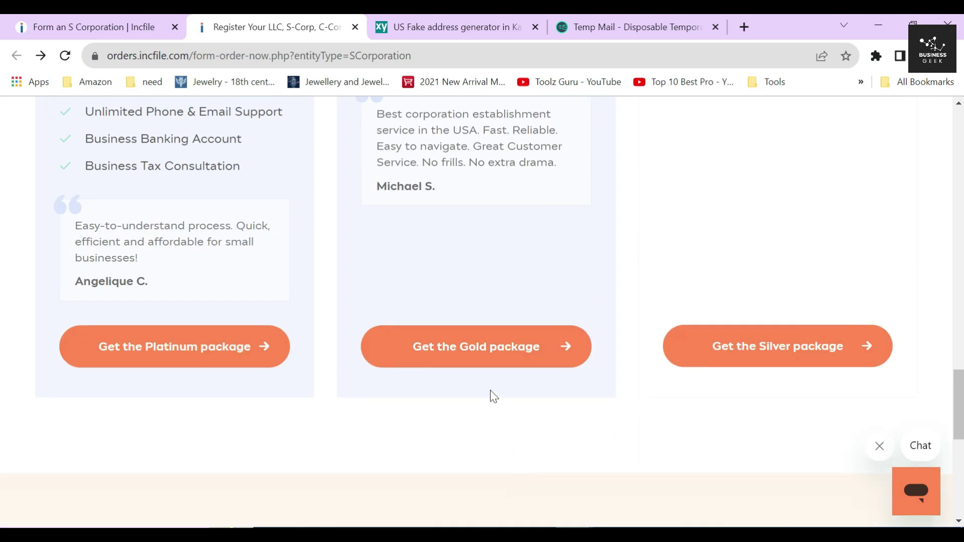
scroll(490, 365, "up", 12)
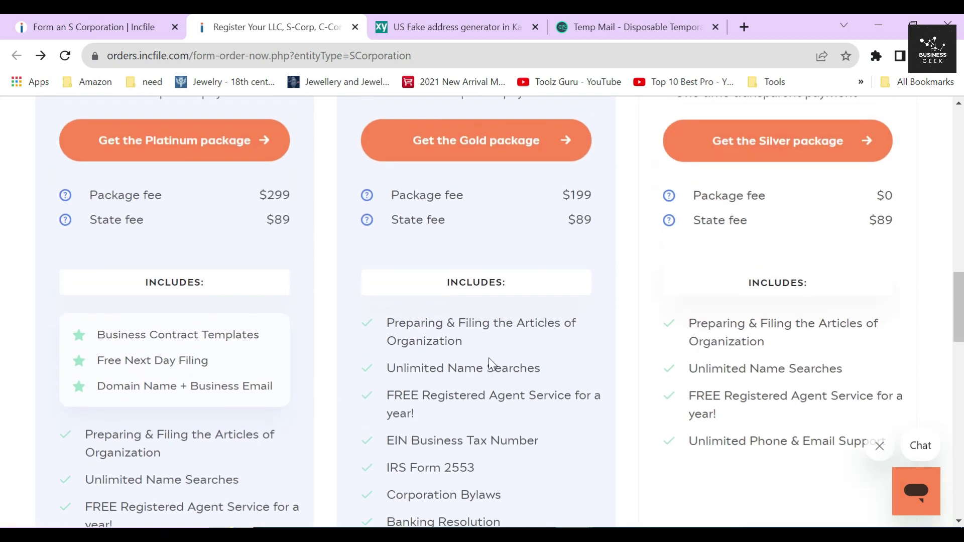
scroll(489, 358, "up", 6)
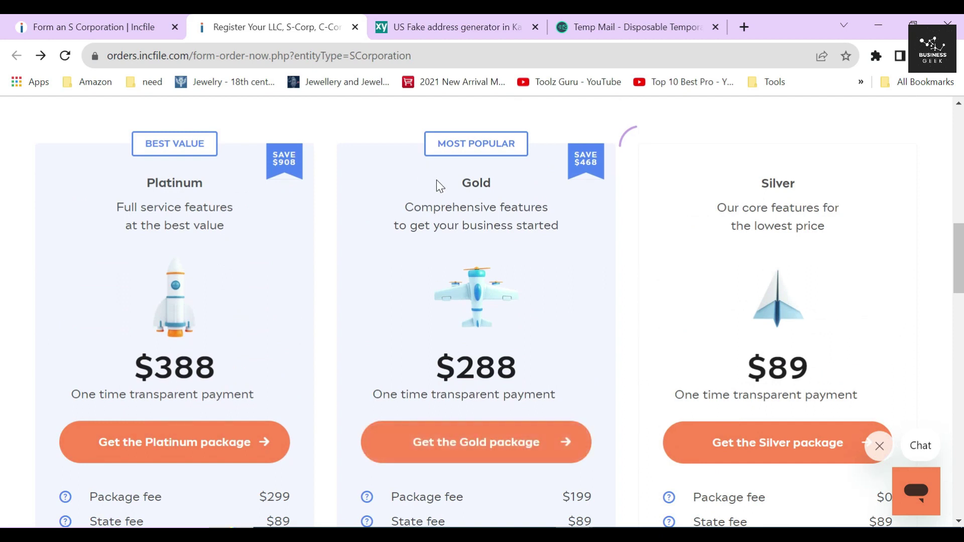
left_click(416, 152)
left_click(166, 179)
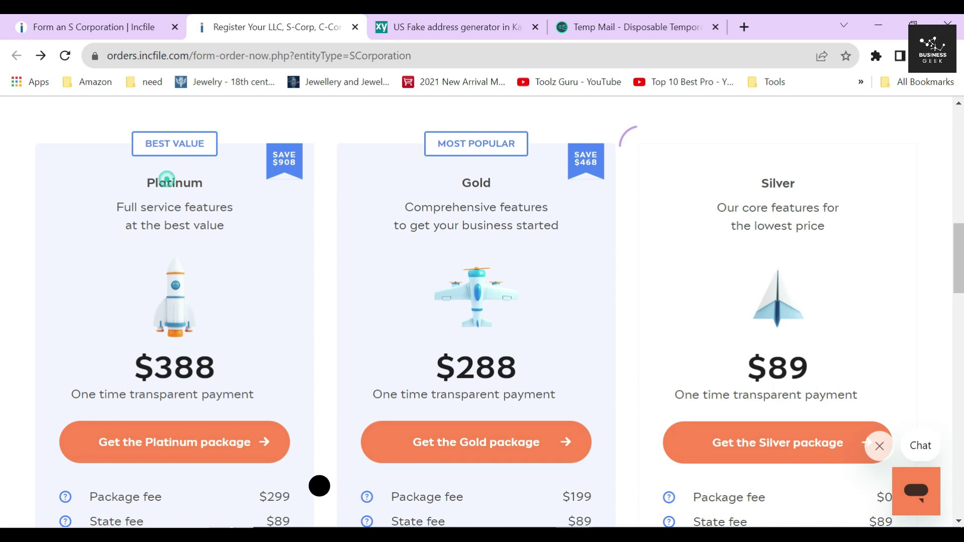
double_click(167, 179)
double_click(175, 366)
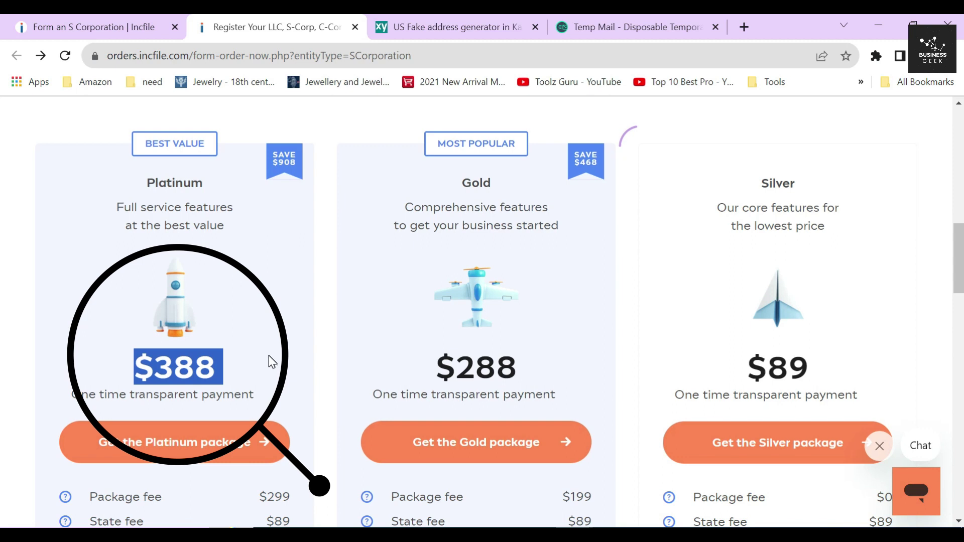
scroll(269, 346, "down", 6)
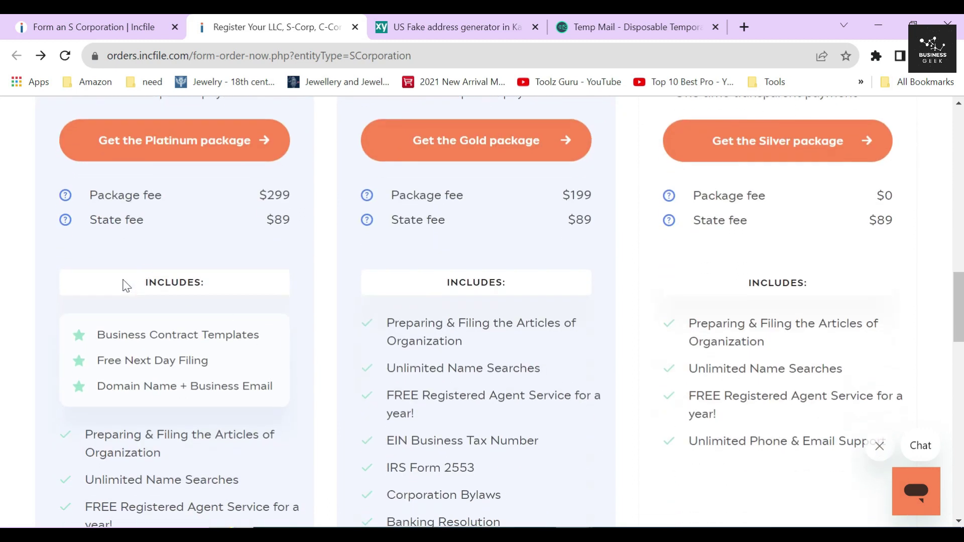
left_click_drag(95, 335, 261, 350)
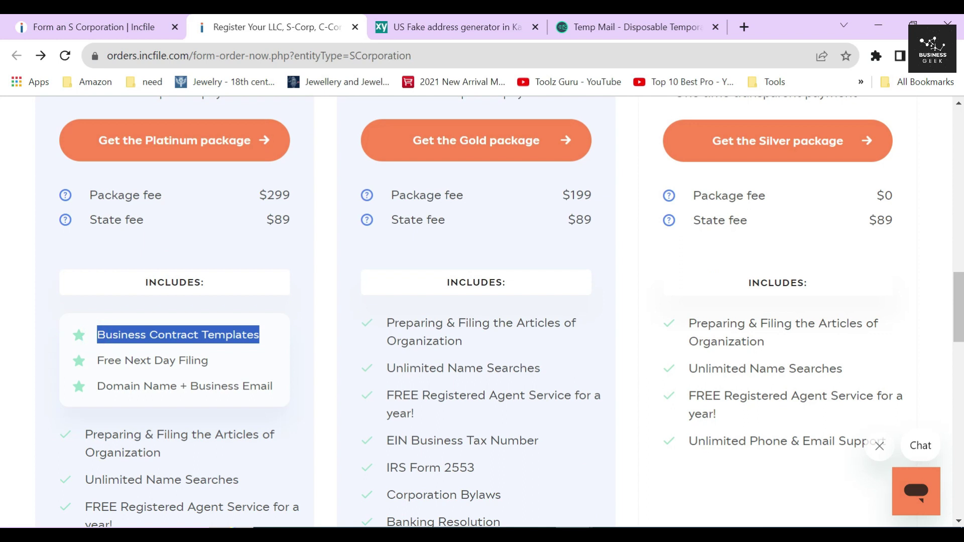
left_click_drag(97, 360, 208, 361)
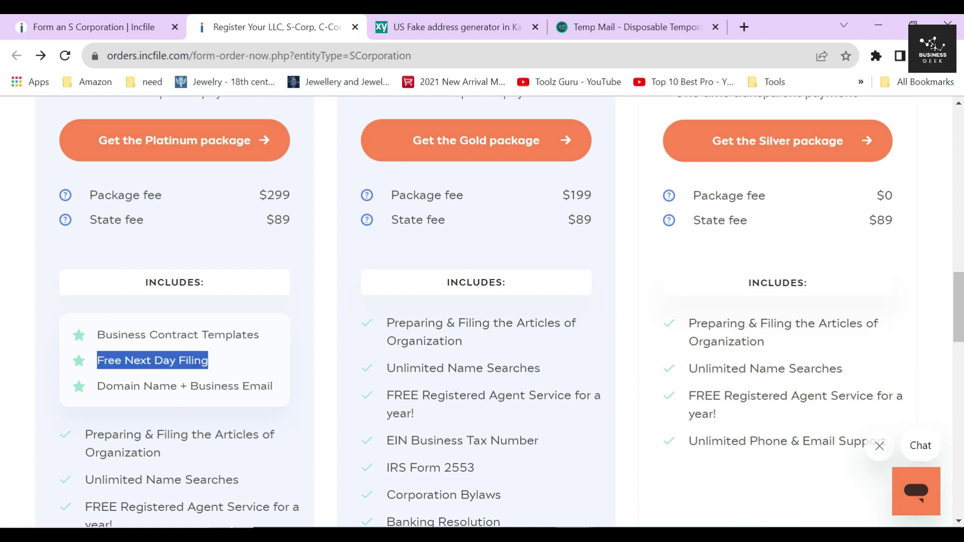
left_click_drag(97, 387, 273, 386)
scroll(217, 362, "down", 1)
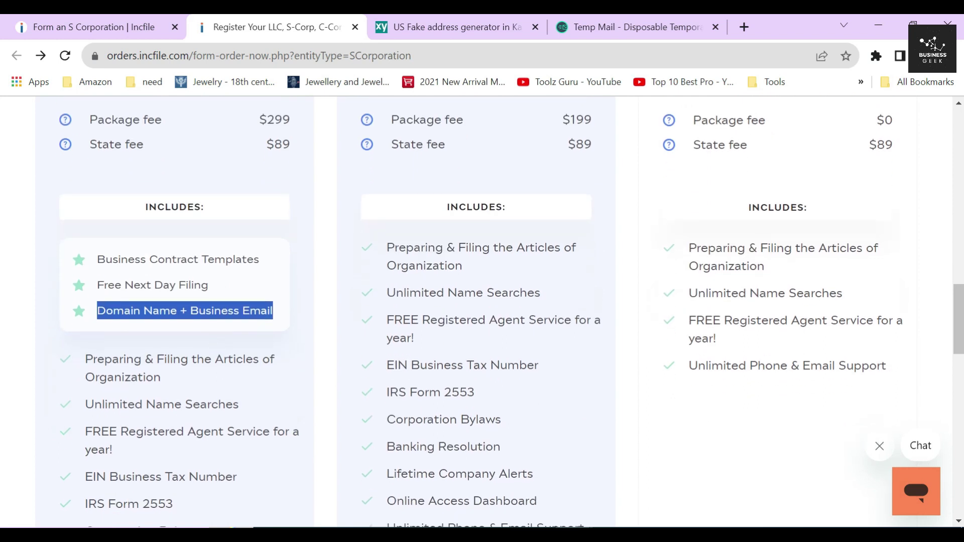
left_click(71, 265)
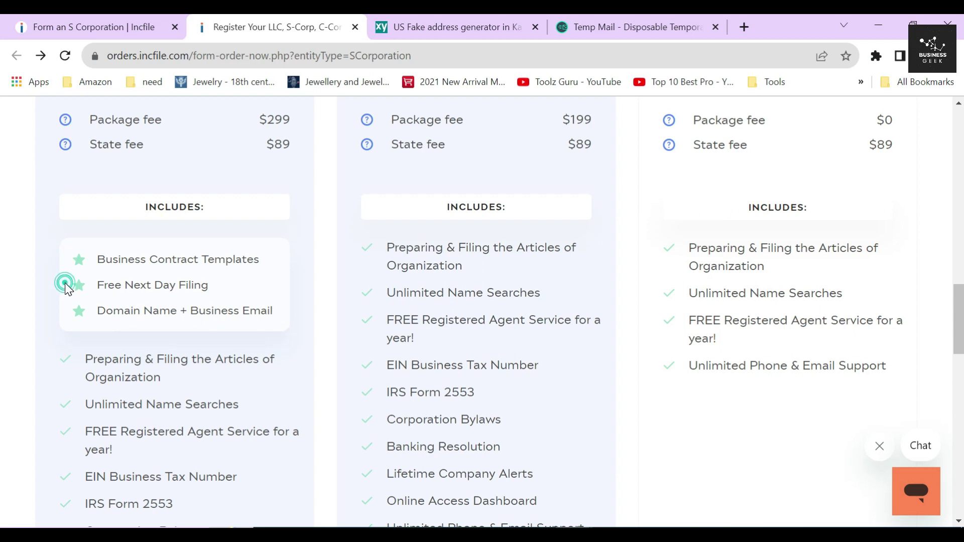
left_click(66, 309)
scroll(99, 280, "down", 3)
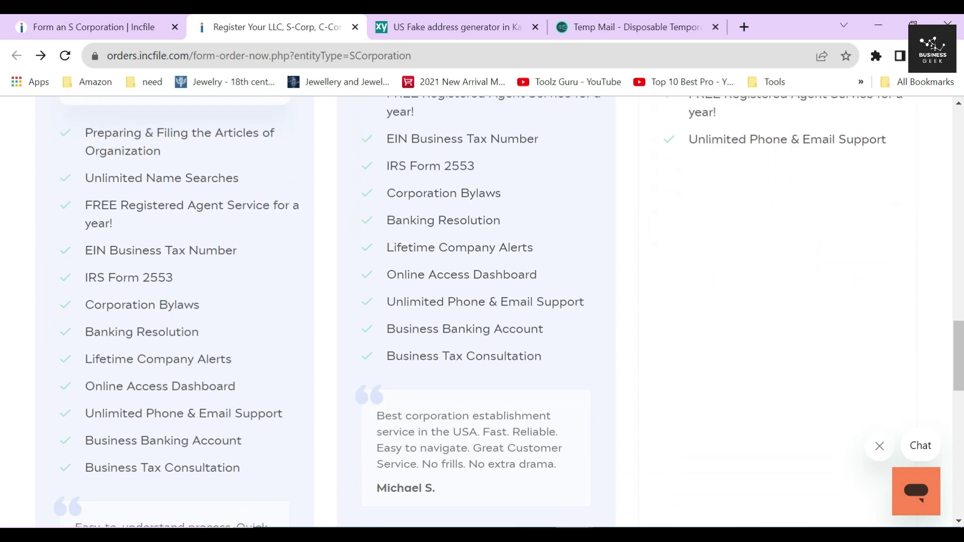
left_click_drag(79, 140, 243, 475)
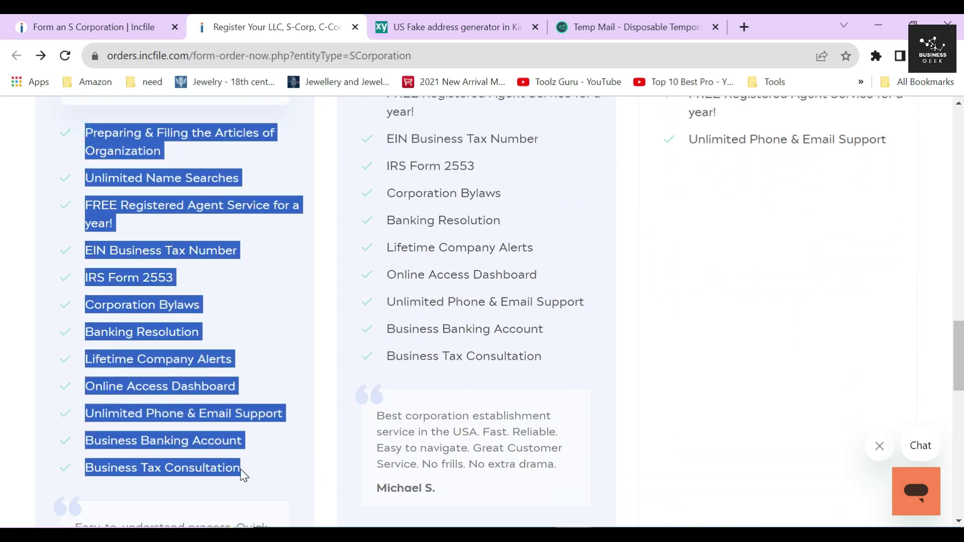
left_click(75, 221)
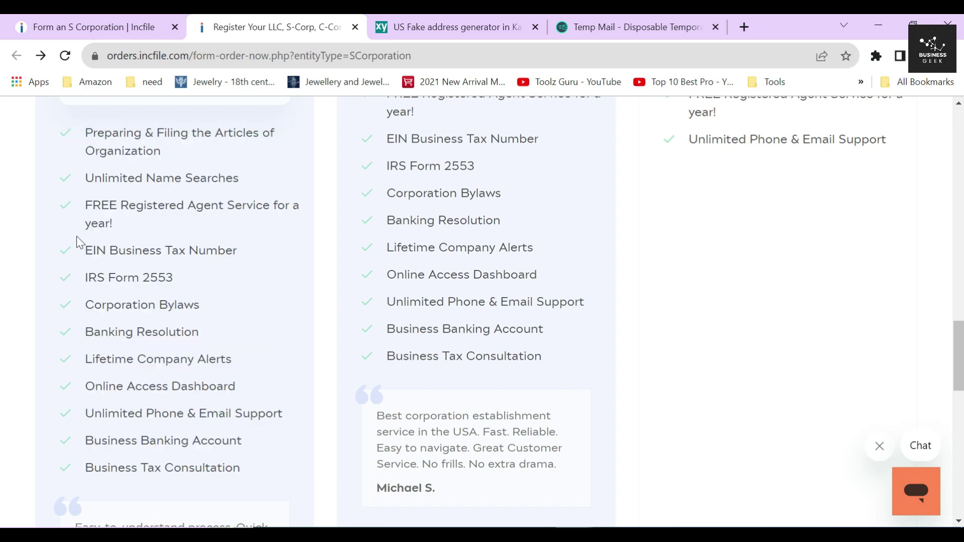
scroll(251, 361, "down", 4)
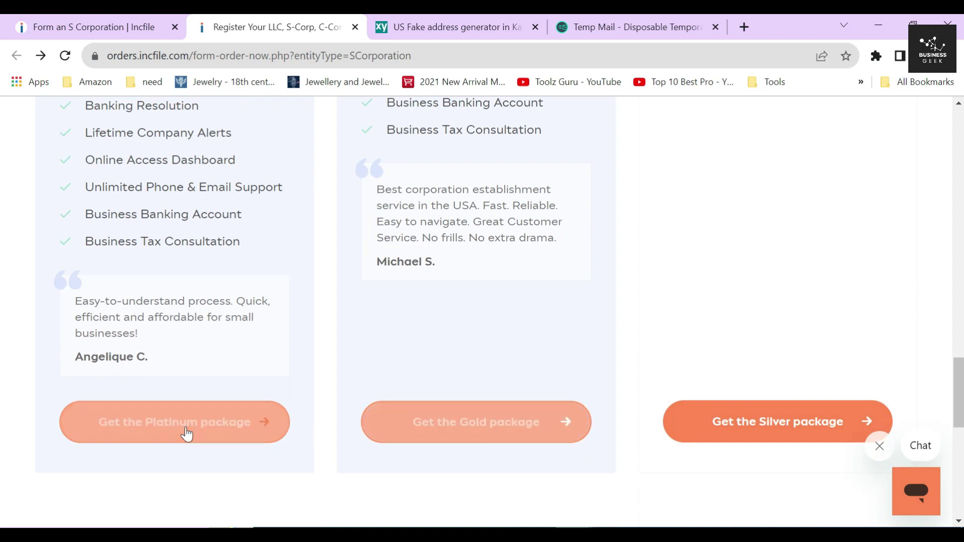
scroll(378, 337, "up", 15)
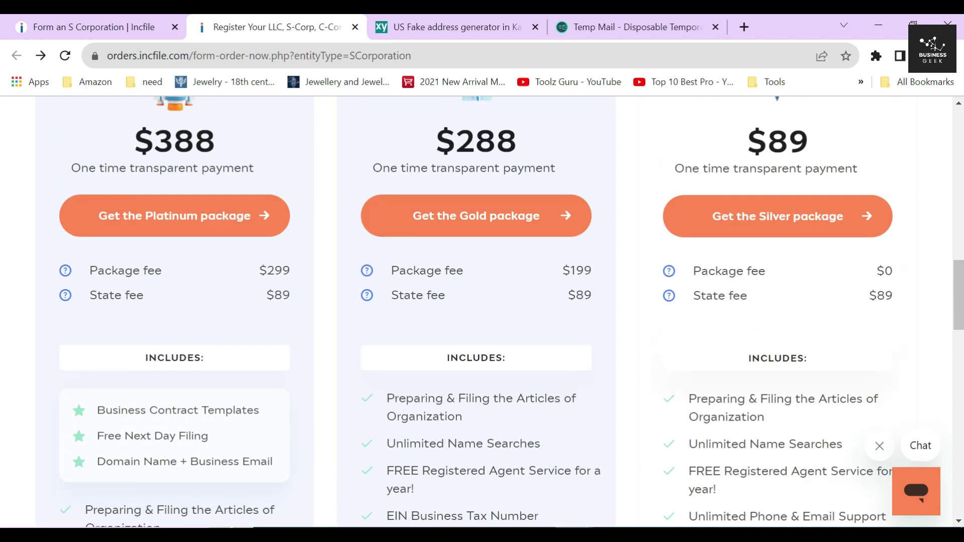
double_click(476, 182)
left_click(433, 218)
triple_click(467, 395)
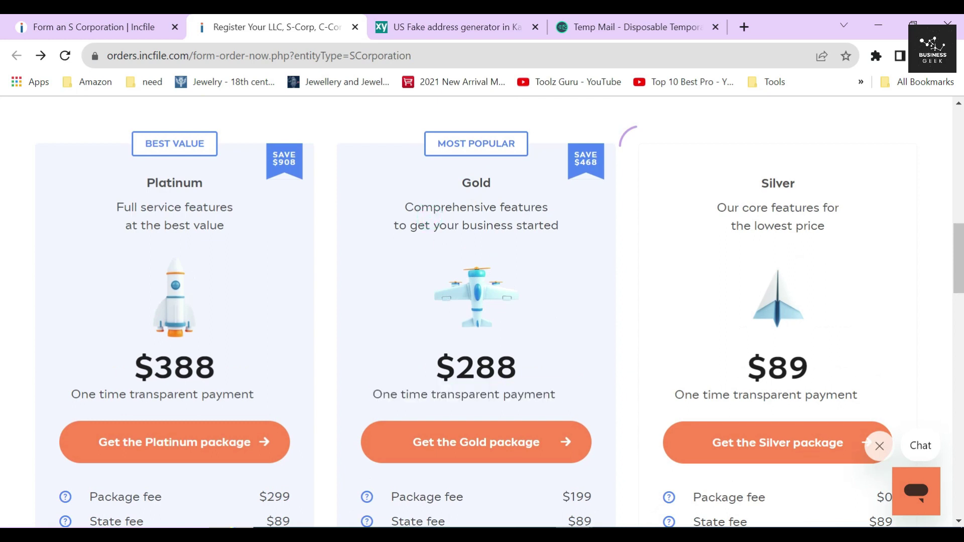
Choose the Gold package, then enter the contact person's first and last name.
left_click(465, 443)
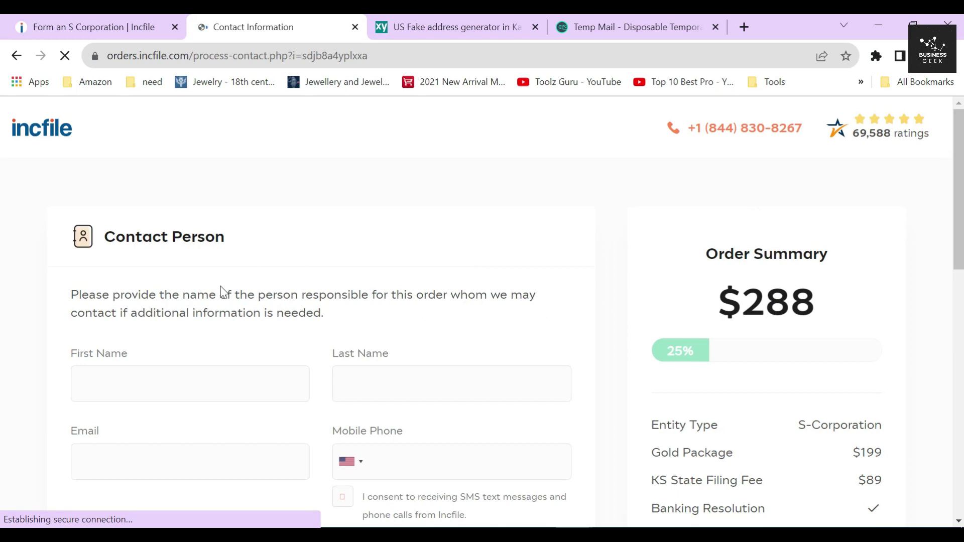
double_click(157, 241)
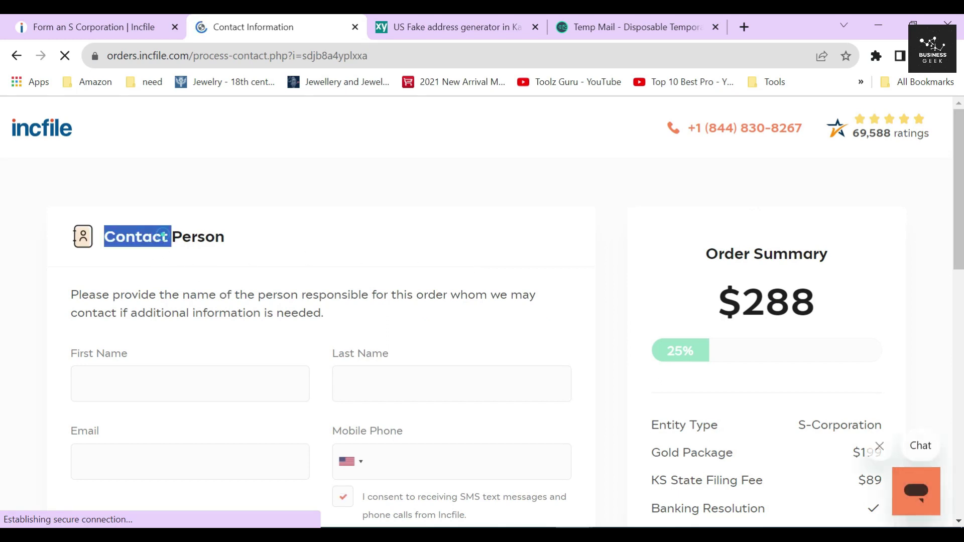
triple_click(165, 241)
left_click(174, 263)
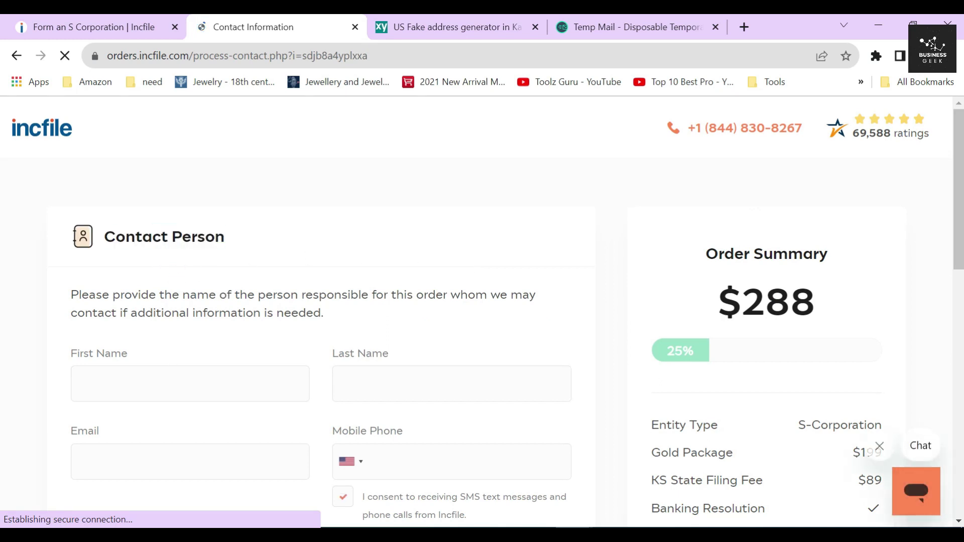
type("Nrt")
key("Tab")
type("BRN")
left_click(322, 368)
Copy the temporary email address and paste it into the contact's Email field.
scroll(324, 365, "down", 3)
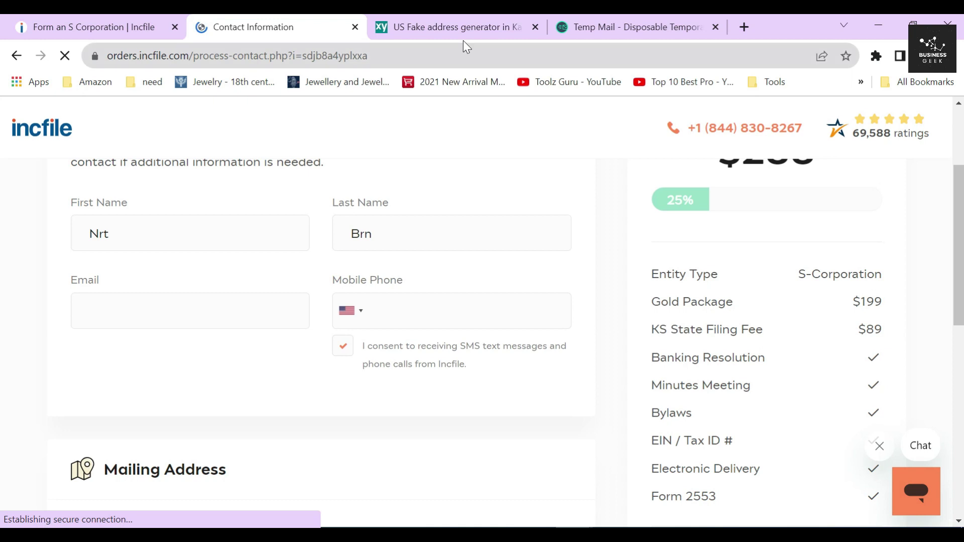
left_click(630, 27)
left_click(630, 251)
left_click(217, 22)
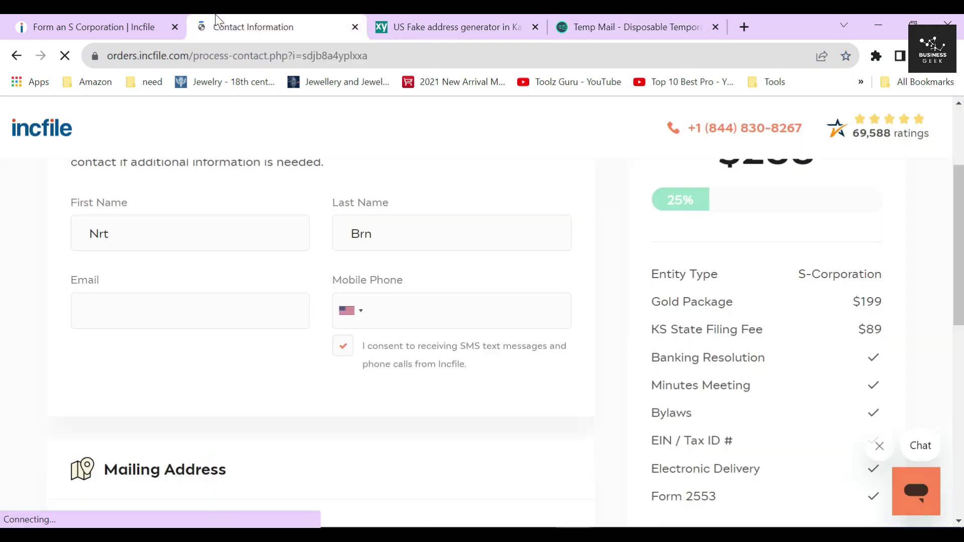
left_click(260, 303)
key("ctrl+v")
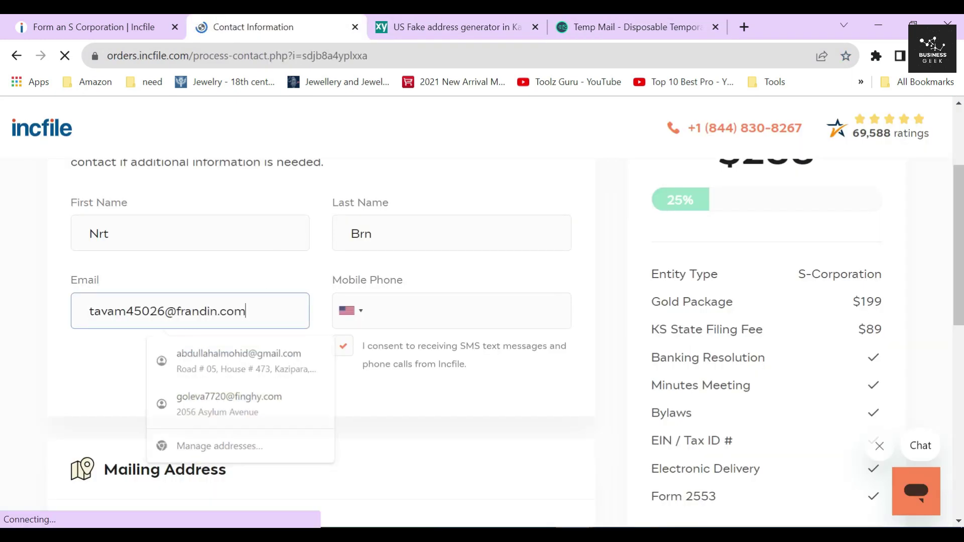
Paste the phone number from the address generator into Mobile Phone.
left_click(451, 26)
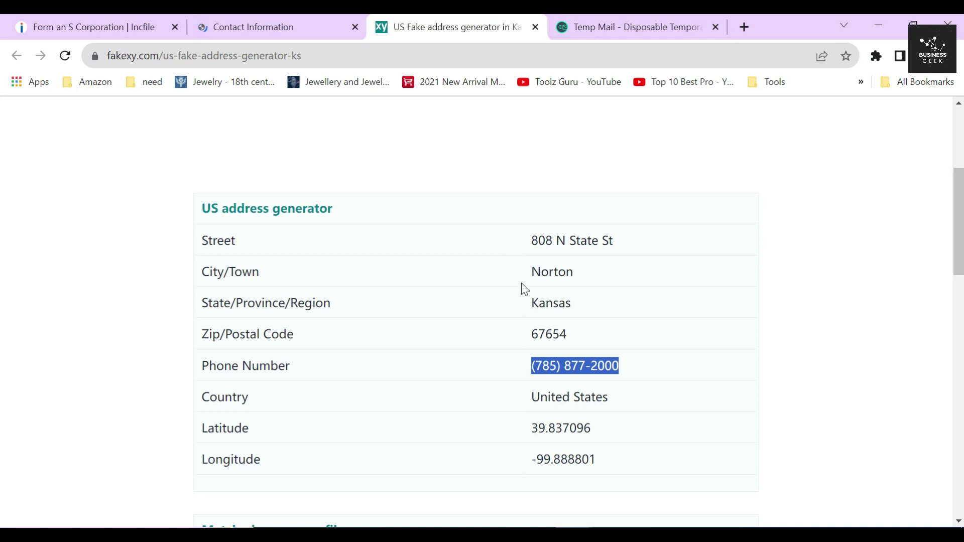
left_click(301, 28)
left_click(433, 312)
key("ctrl+v")
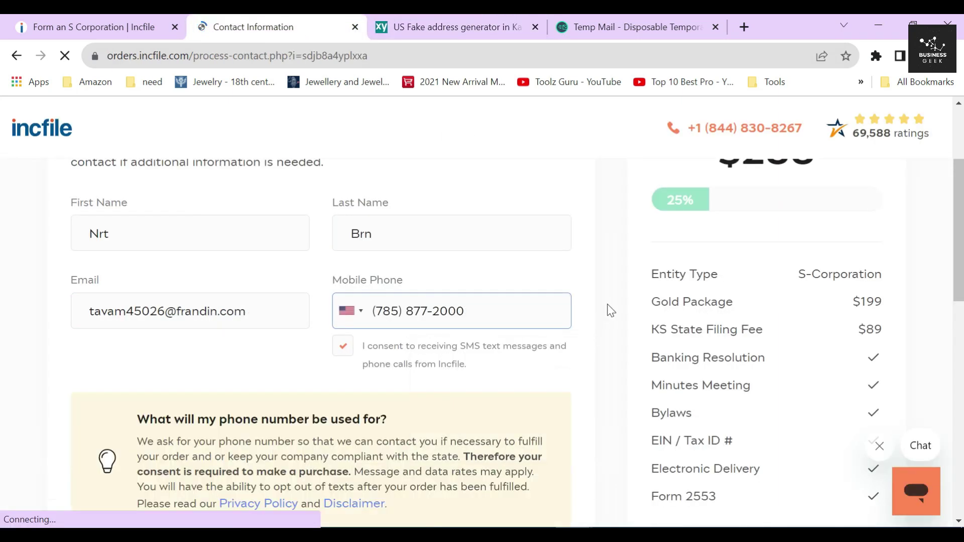
scroll(617, 303, "down", 10)
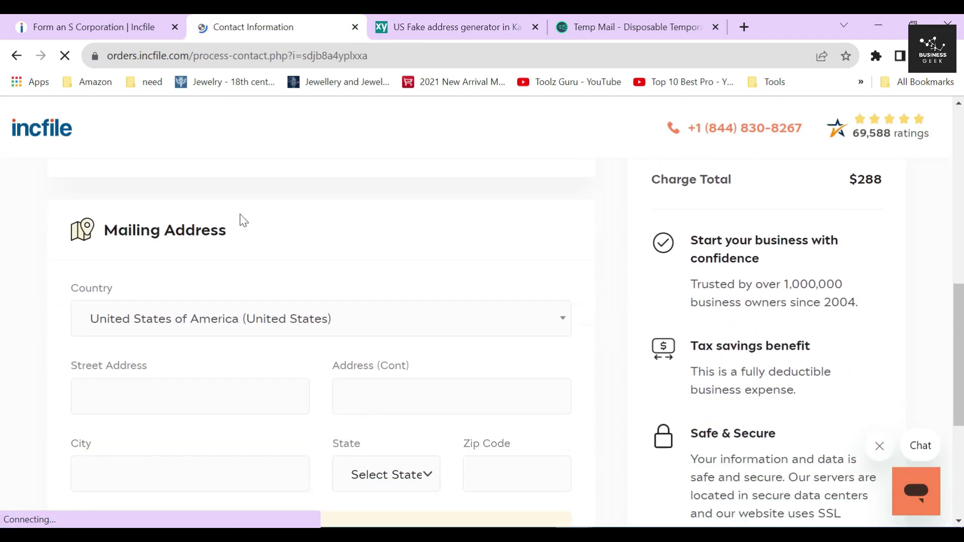
Fill in the mailing street address from the generated address details.
triple_click(166, 231)
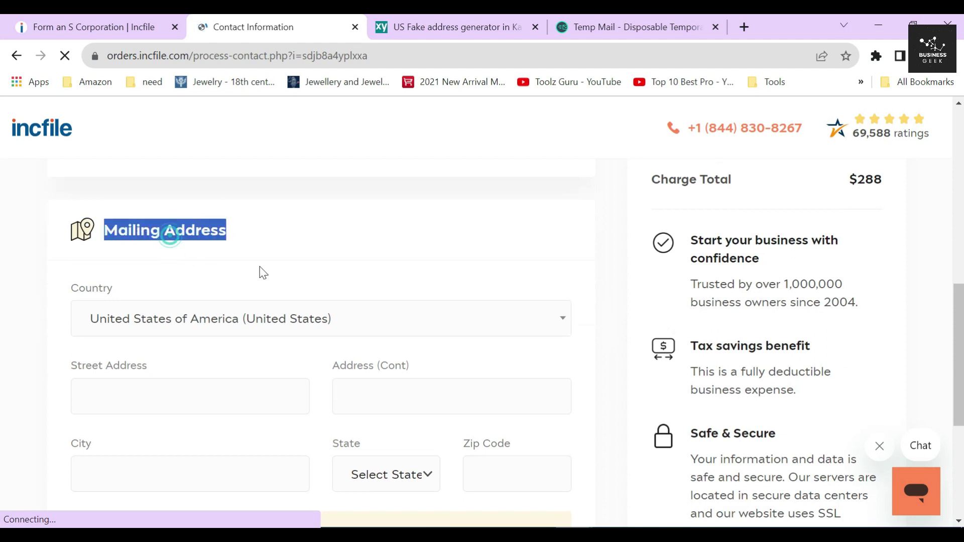
left_click(288, 267)
scroll(289, 267, "down", 2)
left_click(146, 314)
type("St 32")
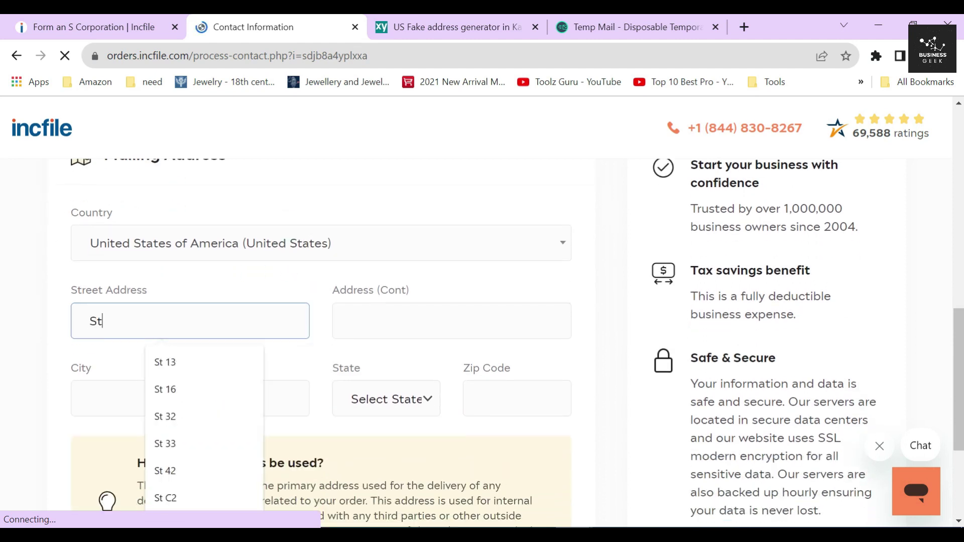
left_click_drag(531, 241, 621, 241)
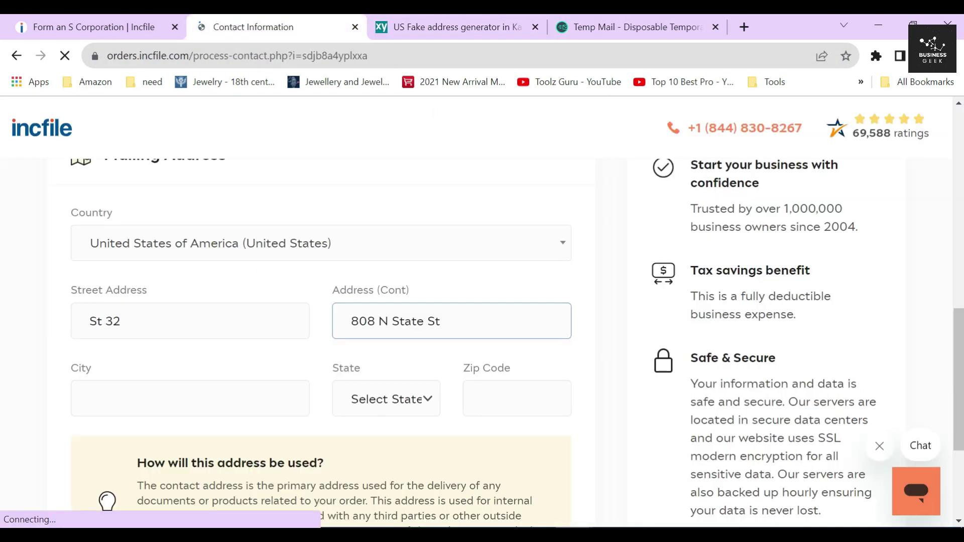
type("Norton")
type("67654")
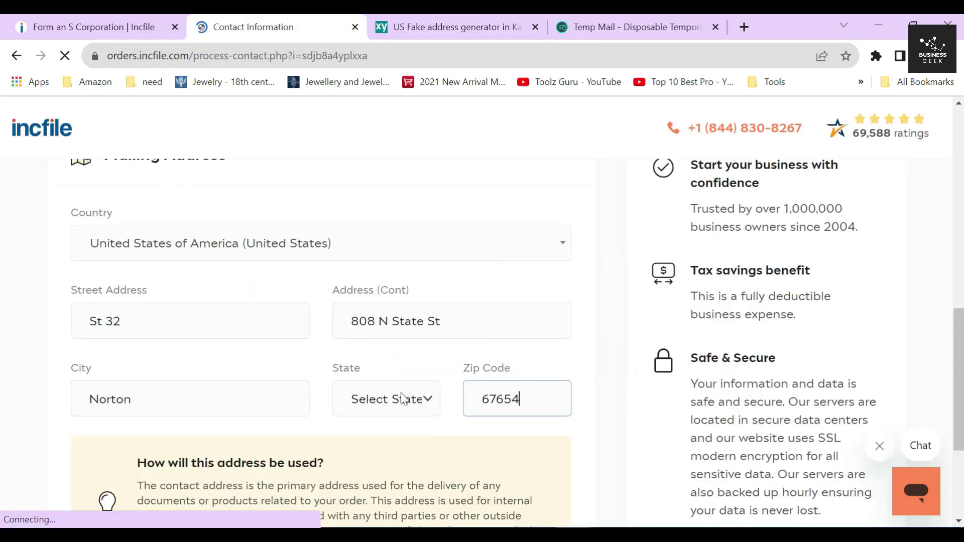
Choose Kansas as the mailing address state and submit the contact information.
left_click(436, 388)
scroll(401, 184, "up", 3)
left_click(406, 176)
scroll(617, 364, "down", 4)
left_click(527, 448)
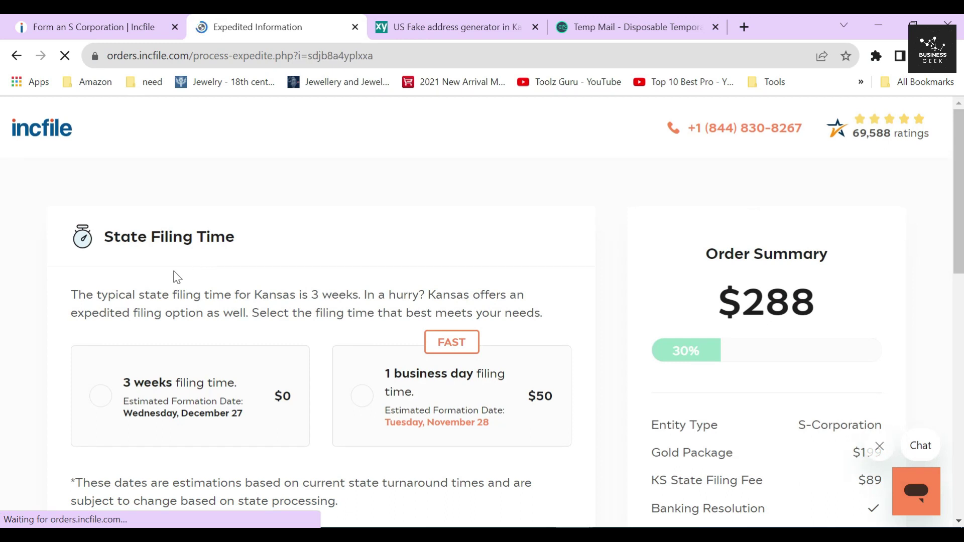
Read through the State Filing Time heading and its explanation paragraph.
triple_click(122, 237)
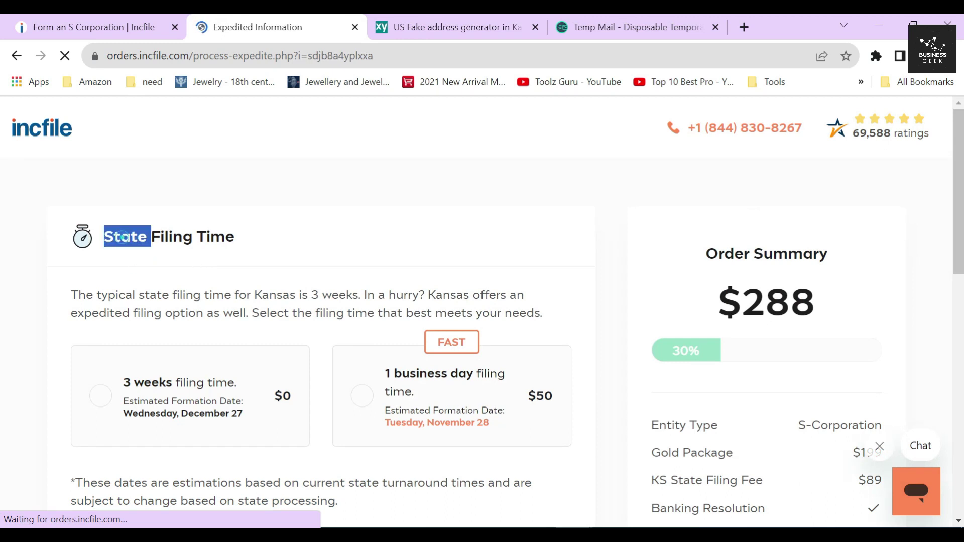
left_click(269, 244)
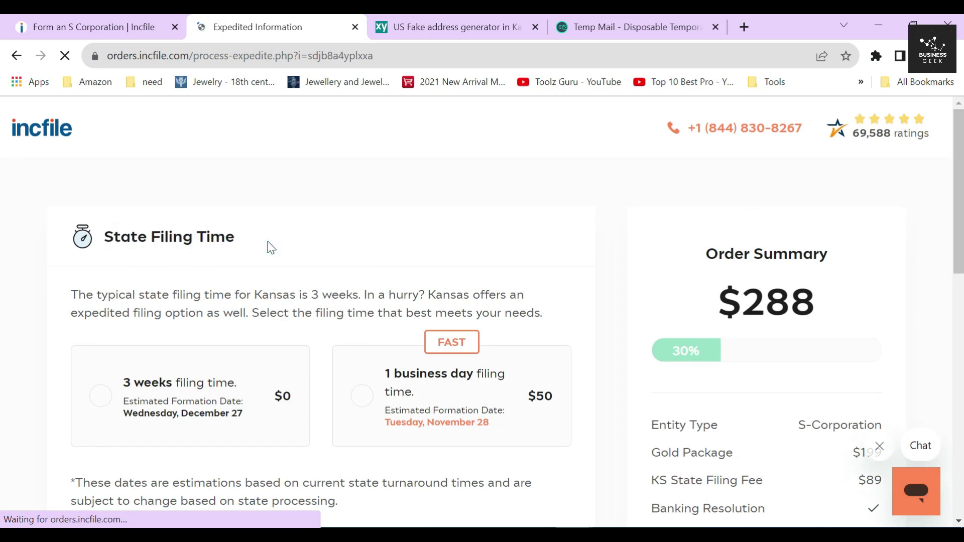
scroll(276, 269, "down", 1)
left_click_drag(70, 219, 559, 238)
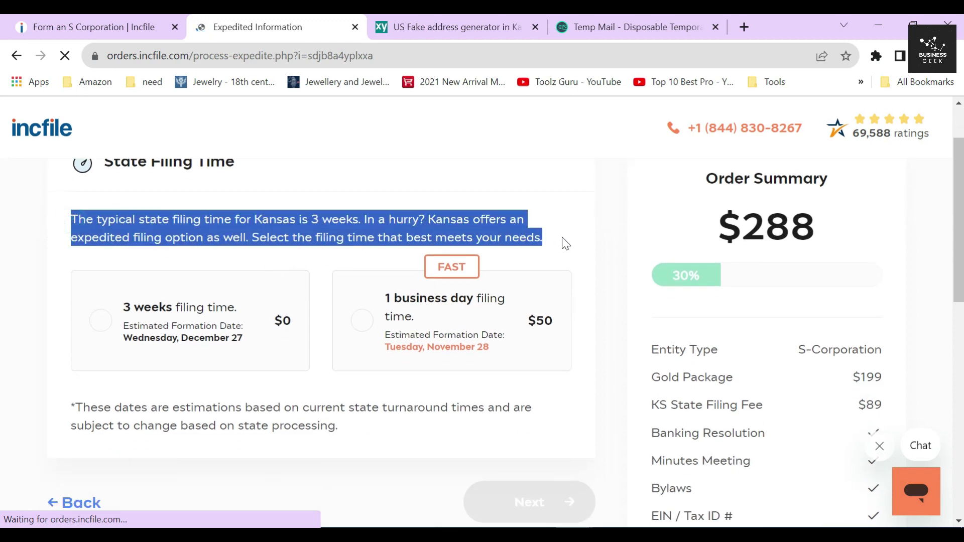
left_click(562, 238)
Compare the 3 weeks filing time with the $50 1 business day expedited option.
left_click(63, 296)
left_click_drag(115, 313, 172, 310)
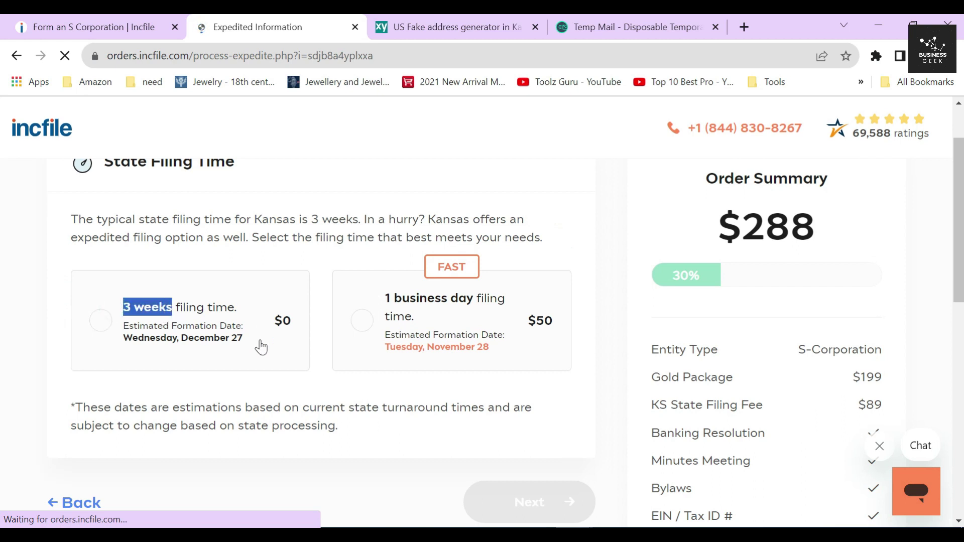
left_click(317, 300)
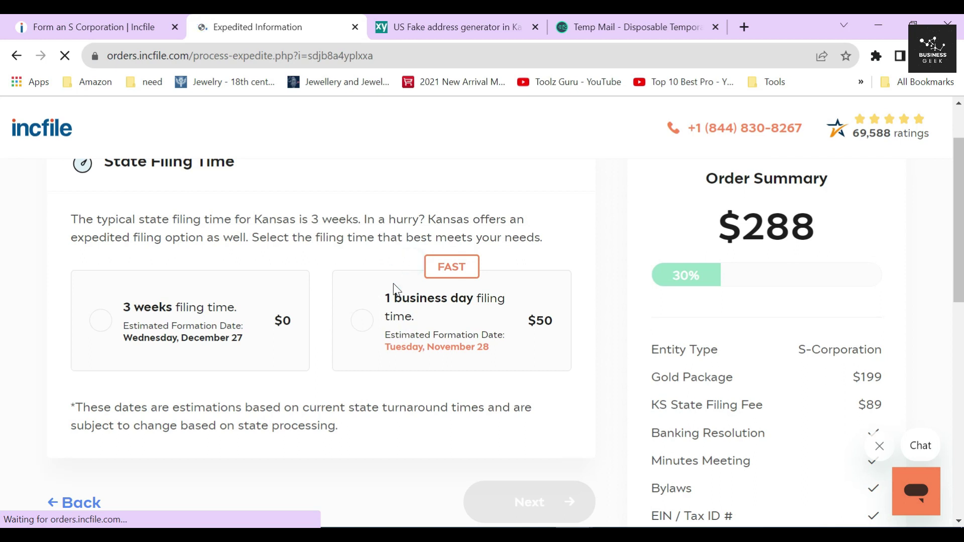
left_click_drag(378, 299, 473, 301)
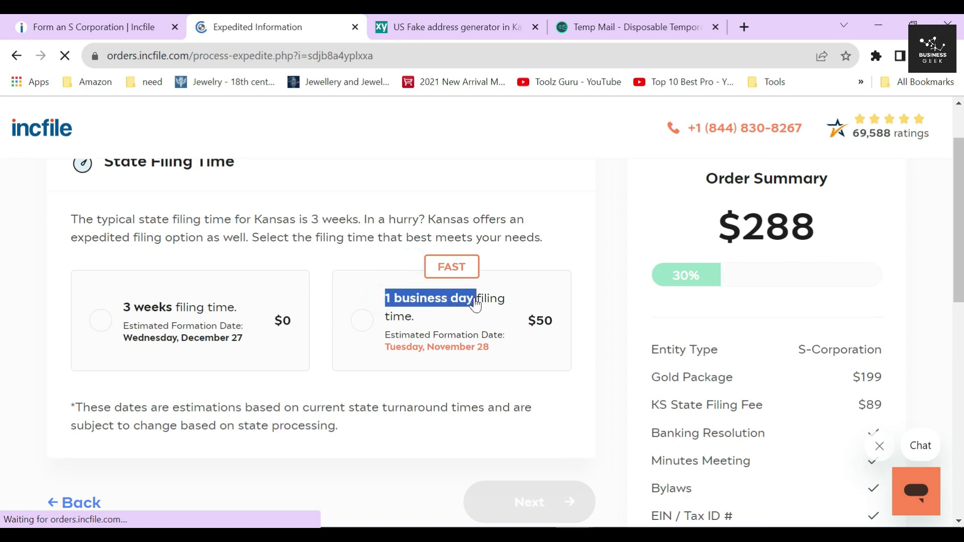
left_click_drag(572, 307, 534, 324)
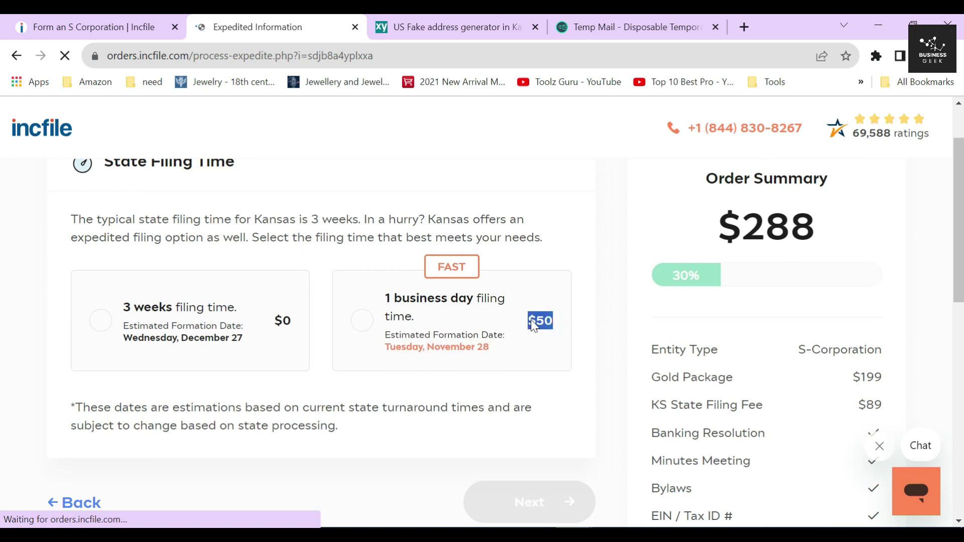
left_click(591, 320)
Select the free 3 weeks filing time and proceed to the next step.
left_click(259, 330)
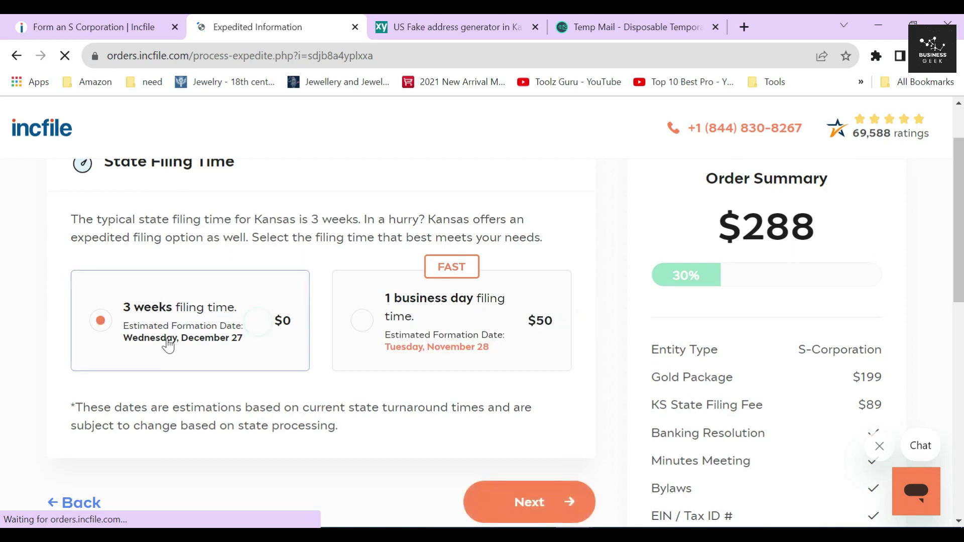
scroll(275, 339, "down", 3)
left_click(496, 346)
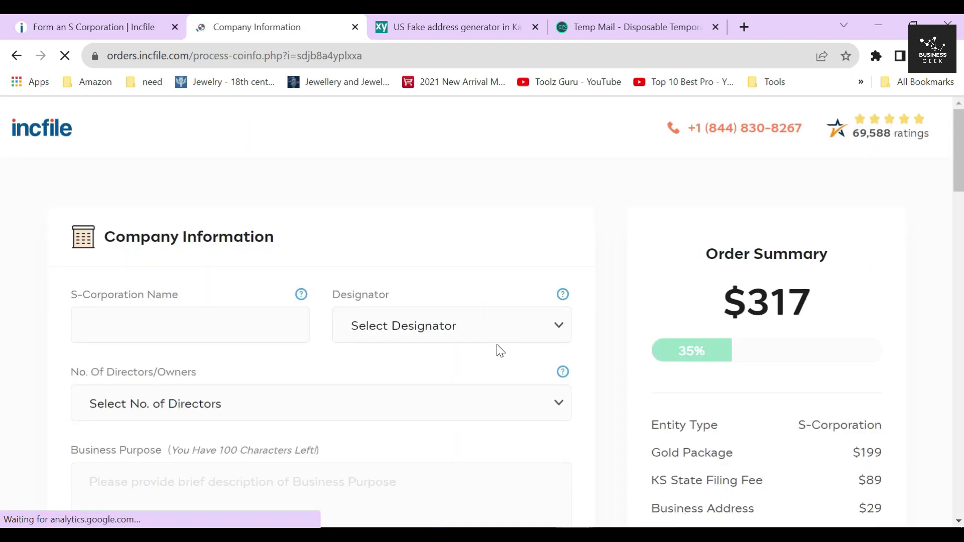
Name the company 'Vrt Marketing' with the CORP designator, giving VRT MARKETING CORP.
triple_click(191, 228)
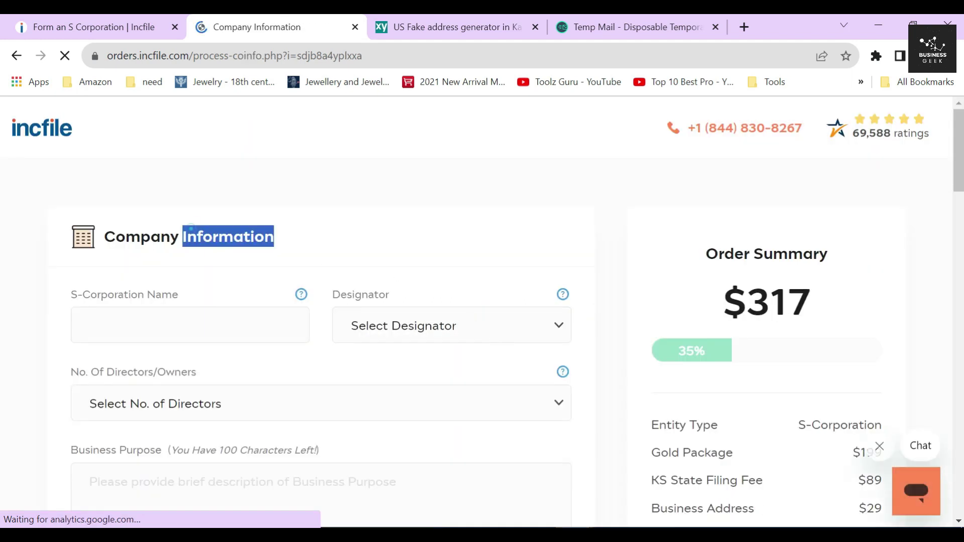
left_click(199, 255)
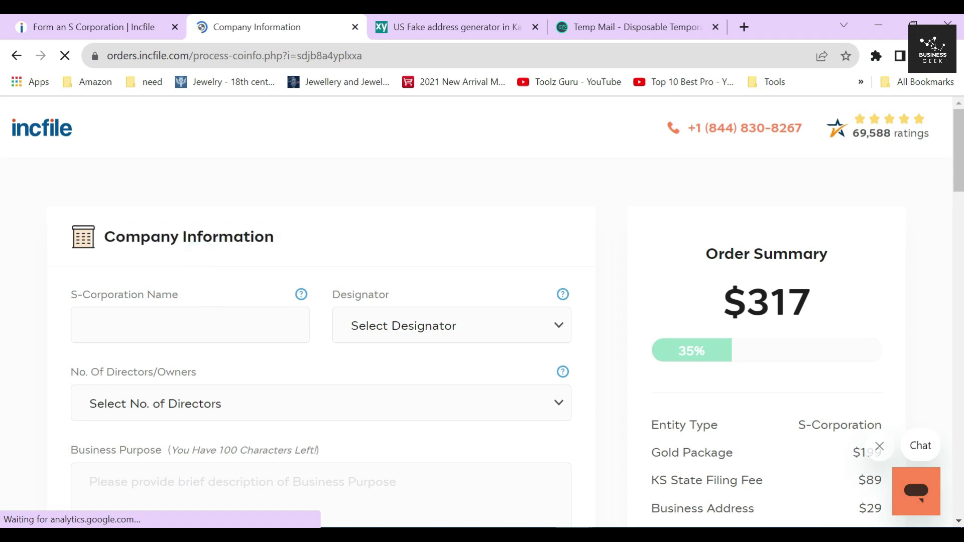
left_click(216, 324)
type("Vr")
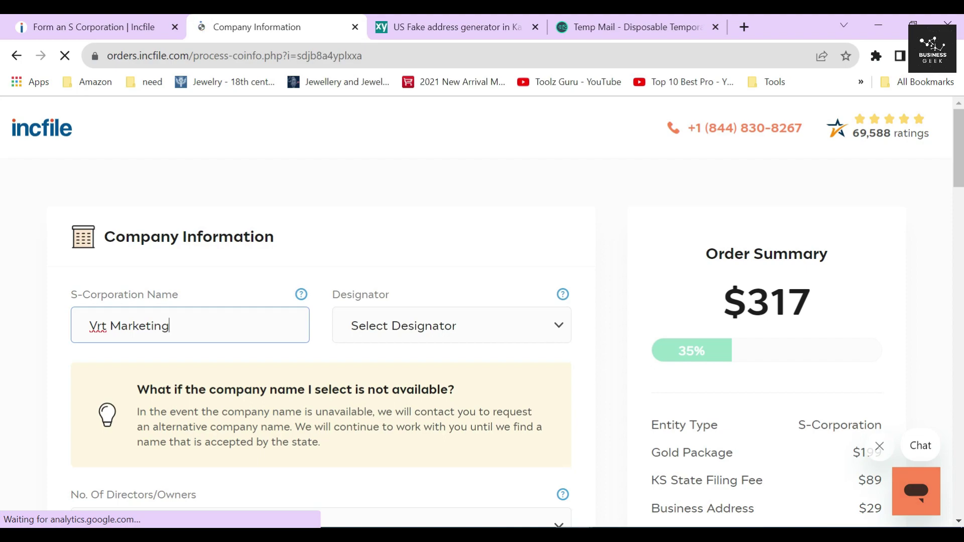
type("t Marketing")
left_click(419, 325)
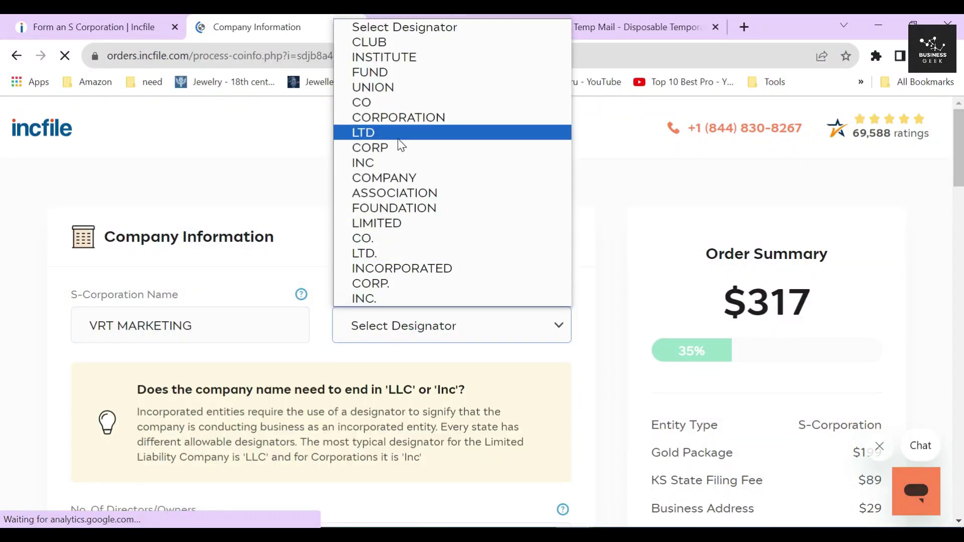
left_click(397, 146)
scroll(354, 369, "down", 1)
triple_click(237, 325)
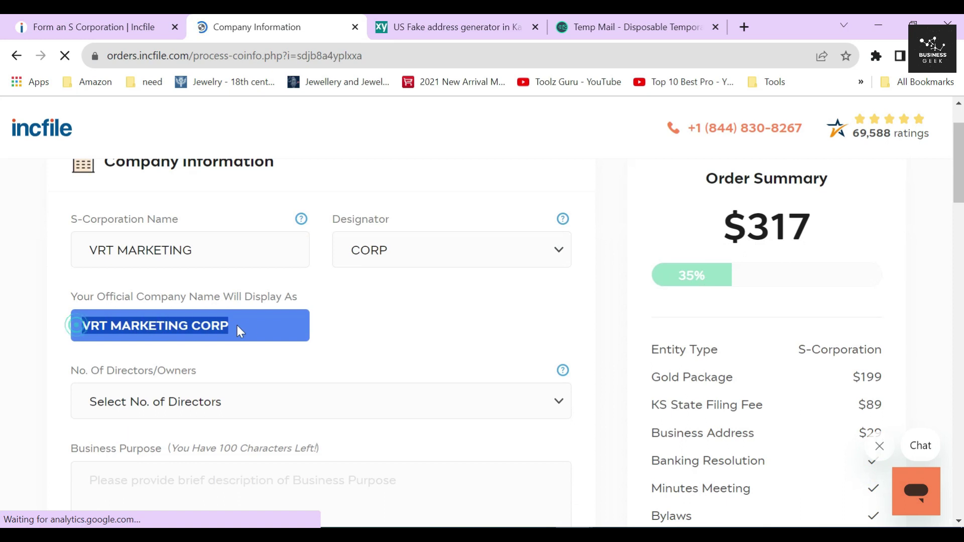
left_click(338, 325)
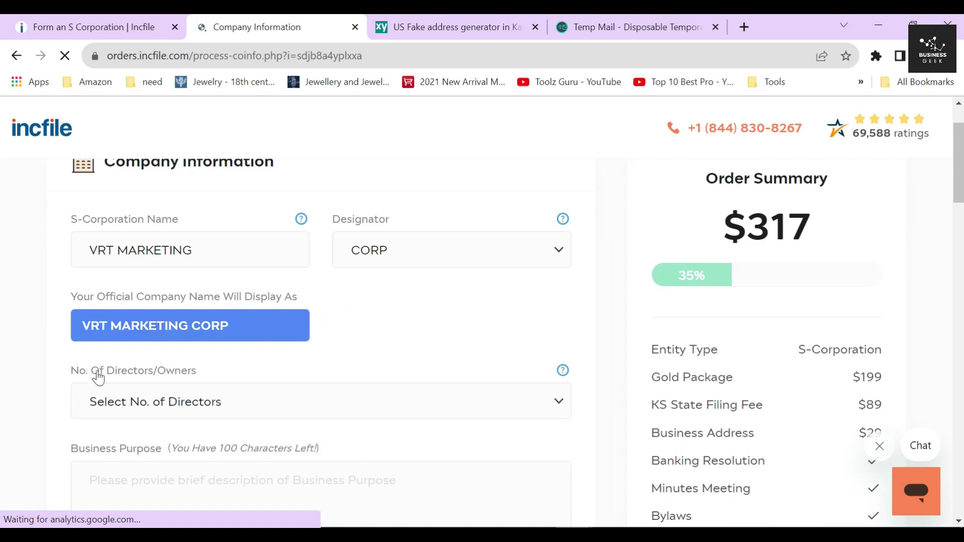
Set the number of directors to 1.
left_click(54, 348)
scroll(56, 353, "down", 3)
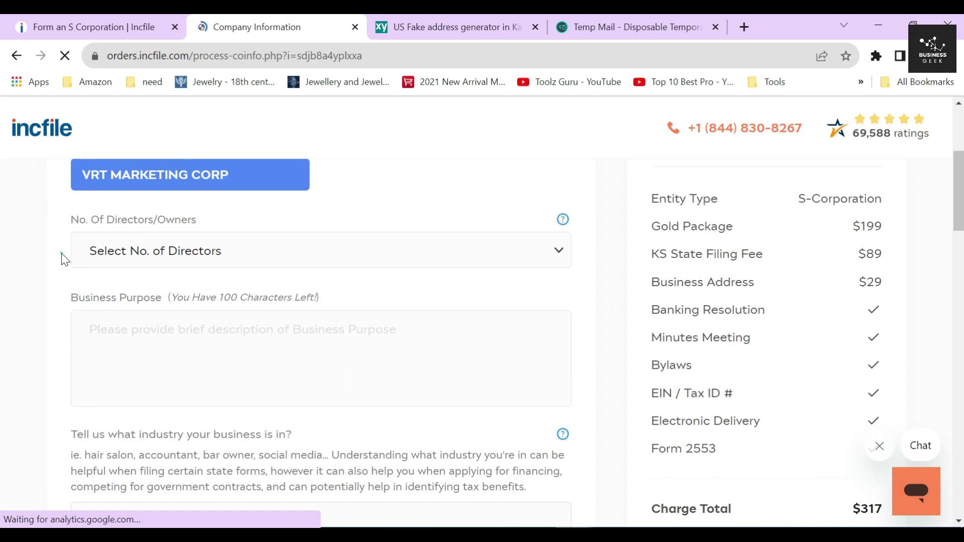
left_click(297, 253)
left_click(143, 292)
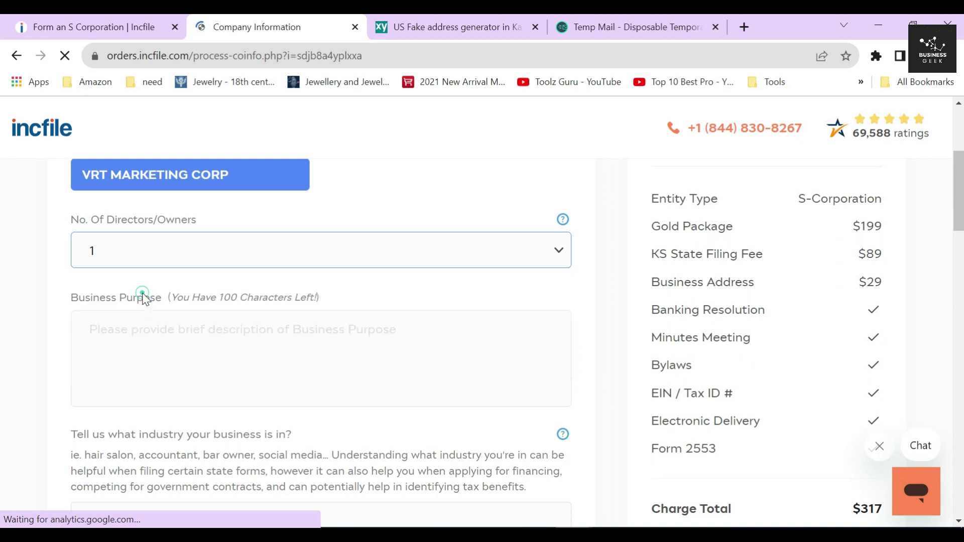
left_click(60, 244)
left_click(154, 262)
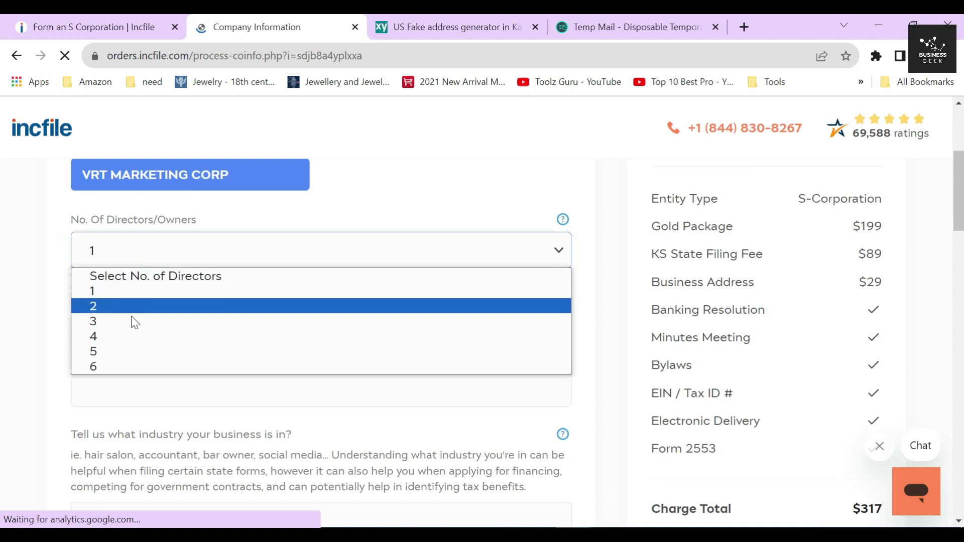
left_click(62, 287)
Enter the business purpose 'It is a marketing agency.' and type 'marketin' as the industry keyword.
left_click(150, 342)
type("It is a marketing agency.")
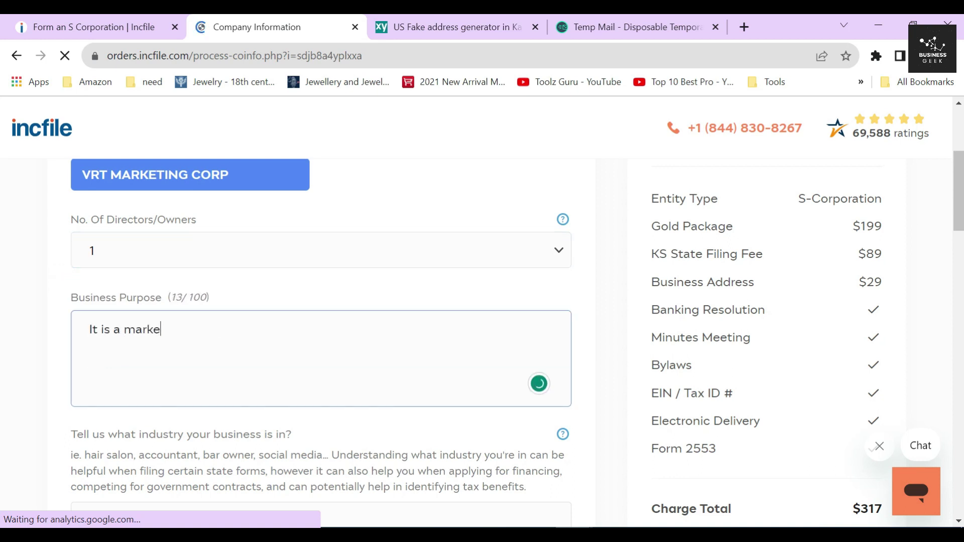
left_click(608, 343)
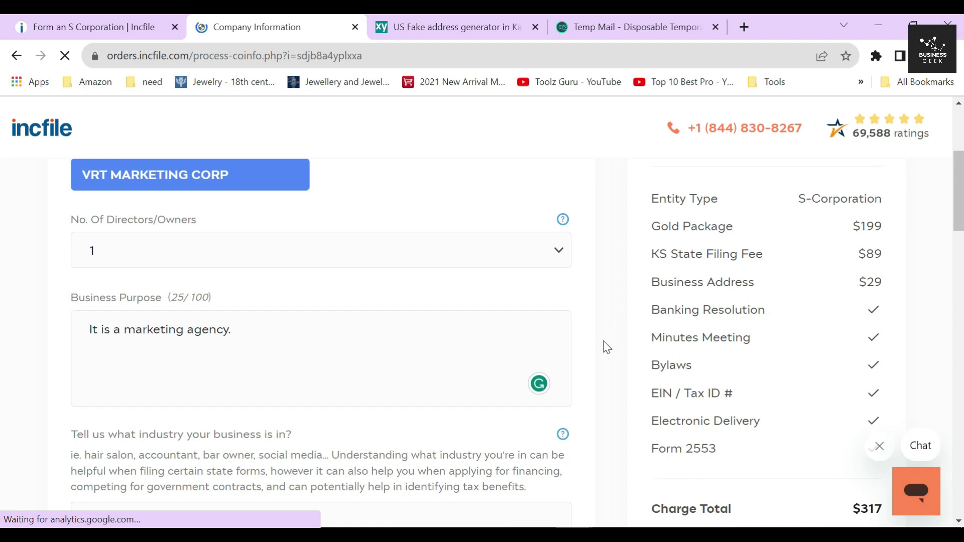
scroll(606, 346, "down", 5)
scroll(607, 346, "up", 2)
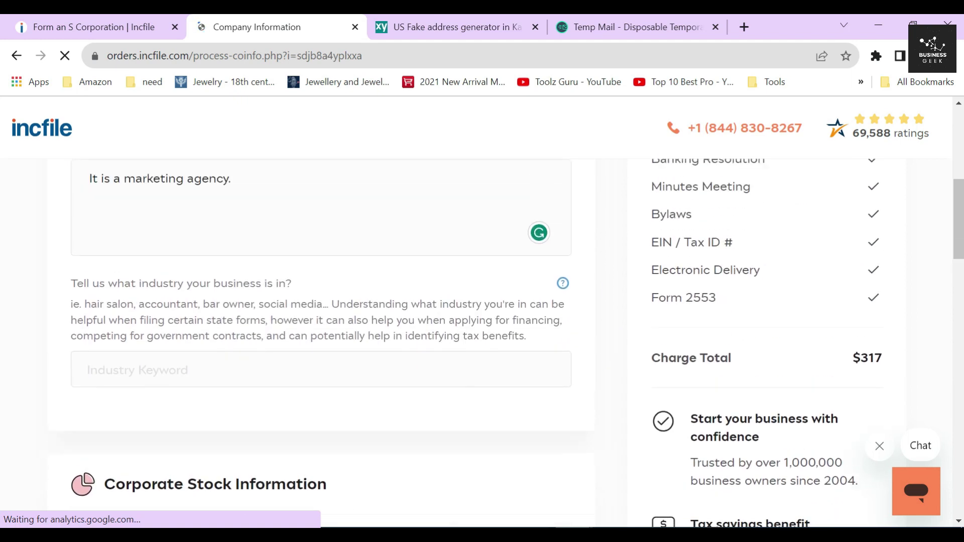
left_click(88, 370)
type("marketing")
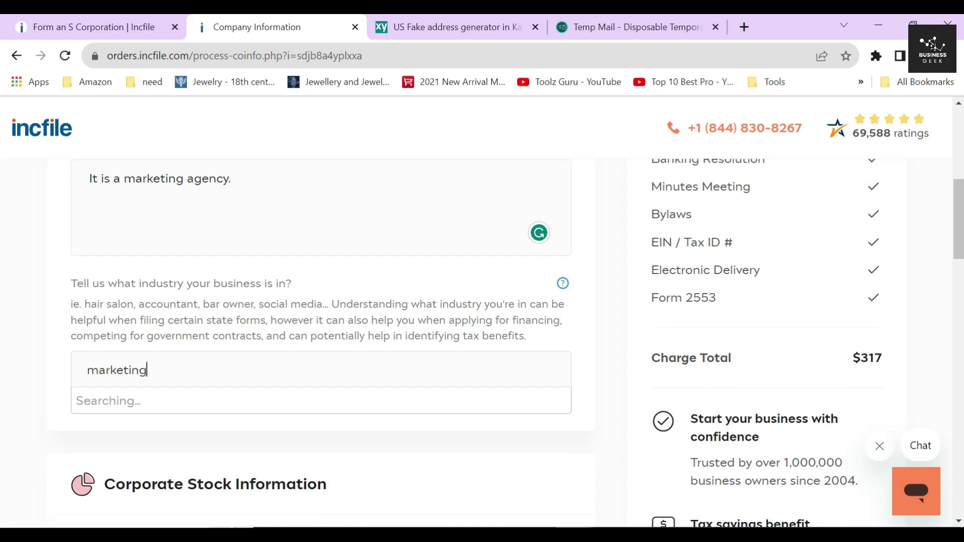
Pick '541613 - Marketing consulting services' from the industry suggestions.
scroll(256, 237, "down", 4)
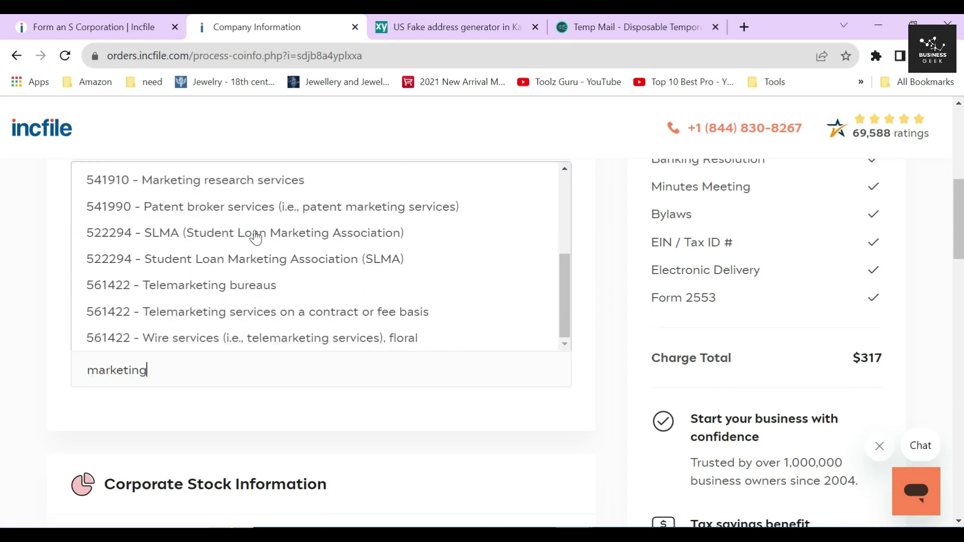
scroll(270, 312, "up", 2)
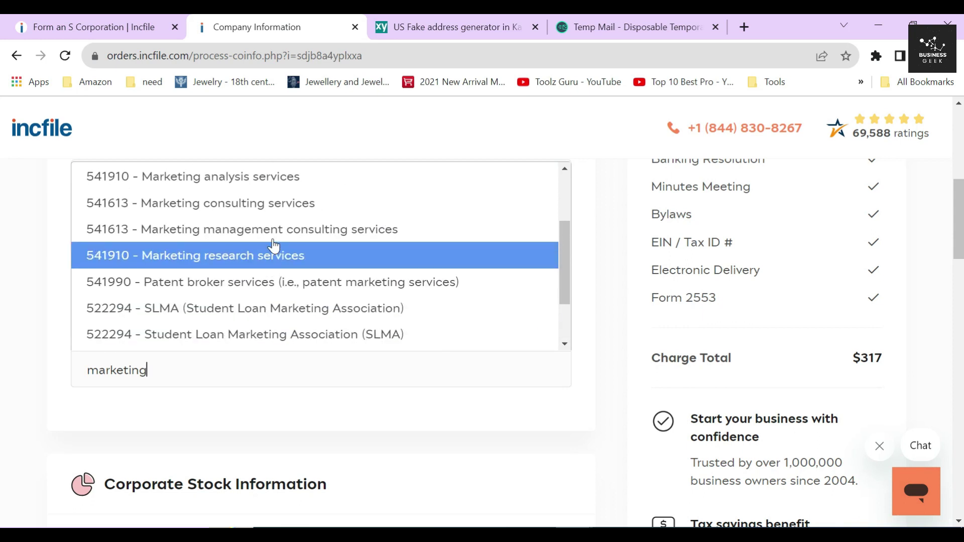
left_click(275, 207)
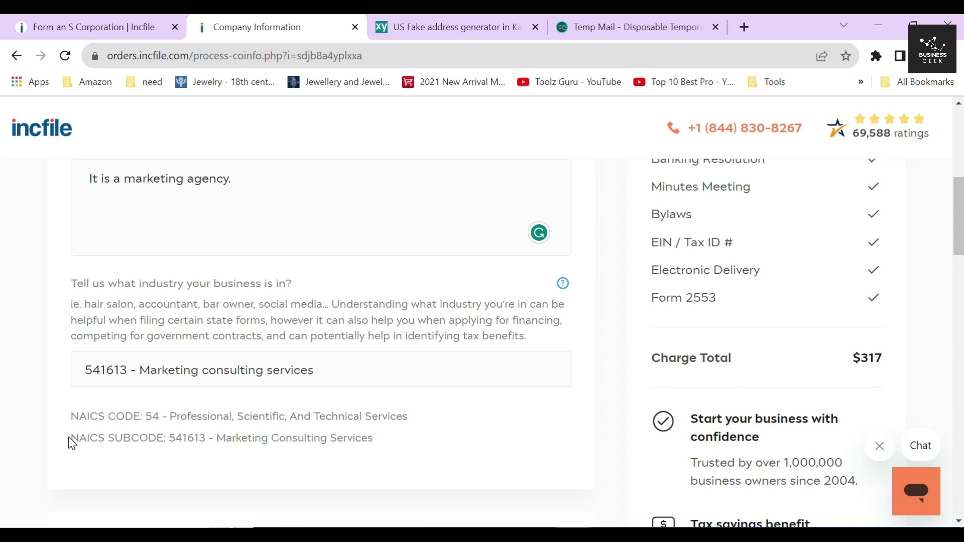
Check the filled NAICS code 54 and subcode 541613 lines.
left_click_drag(70, 416, 420, 402)
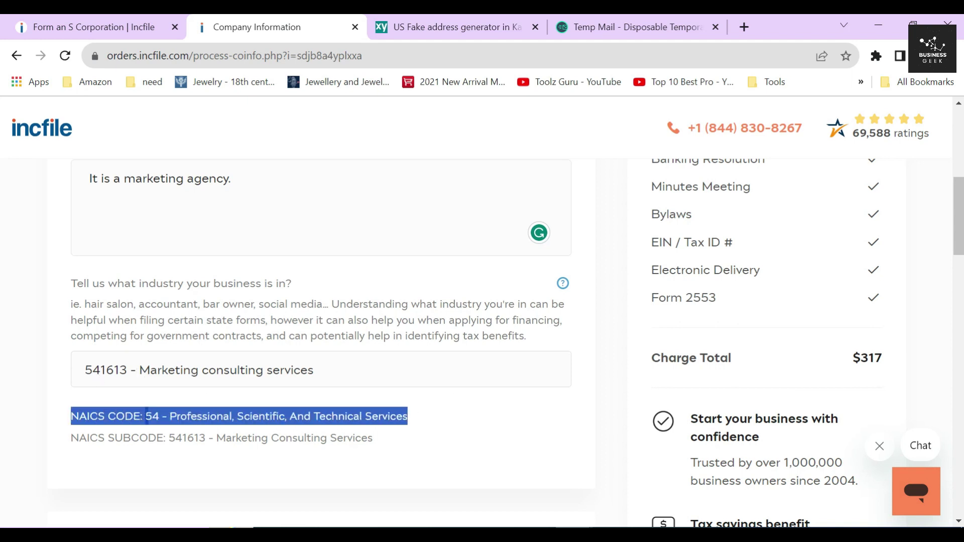
scroll(322, 312, "down", 2)
left_click(442, 341)
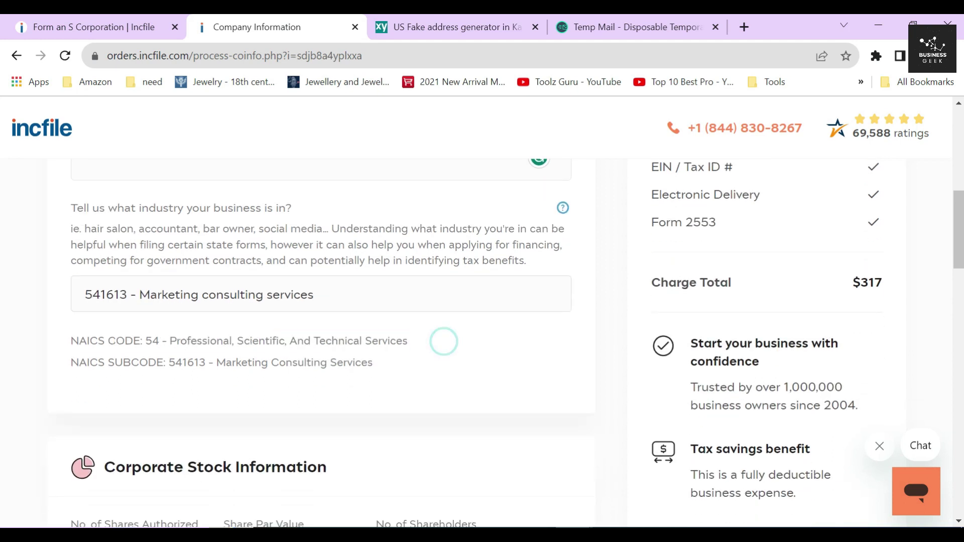
left_click_drag(70, 362, 373, 363)
left_click(107, 362)
left_click(221, 380)
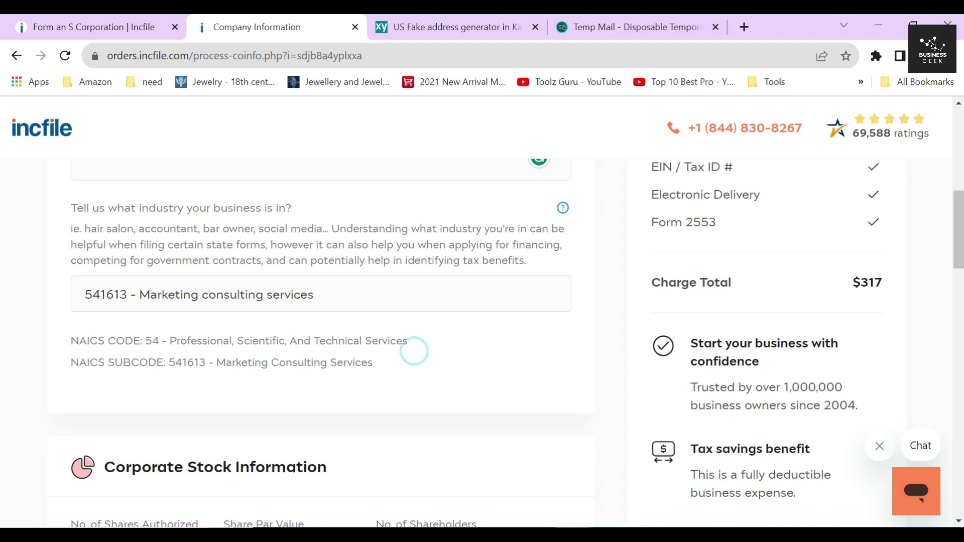
Re-check both NAICS code lines, then highlight the Corporate Stock Information heading.
scroll(440, 335, "up", 1)
mouse_move(562, 291)
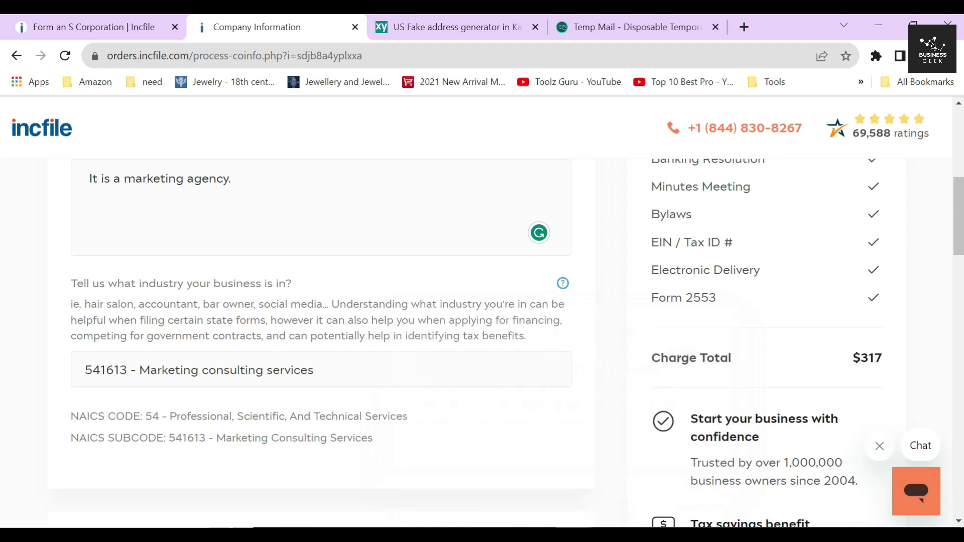
scroll(512, 359, "down", 1)
left_click_drag(71, 341, 373, 362)
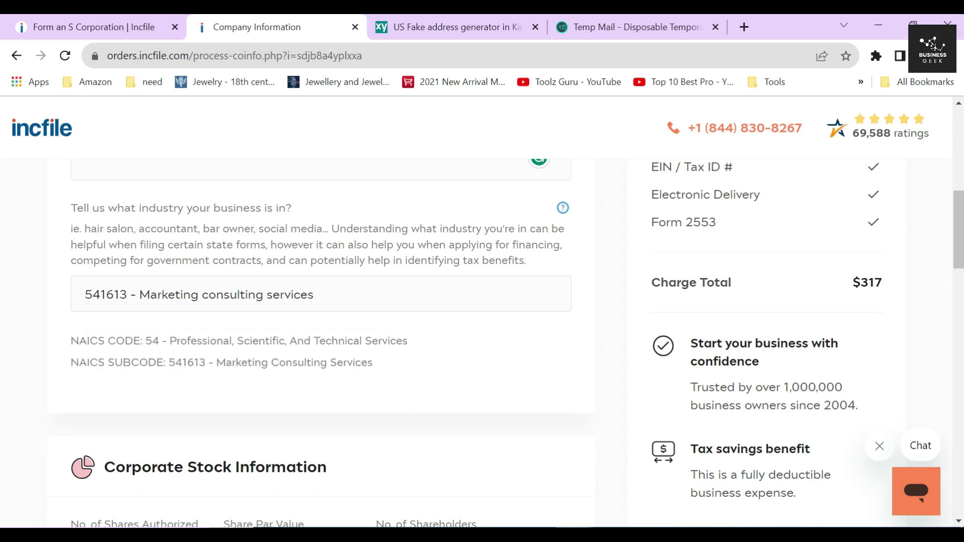
scroll(374, 349, "down", 3)
left_click_drag(104, 241, 327, 242)
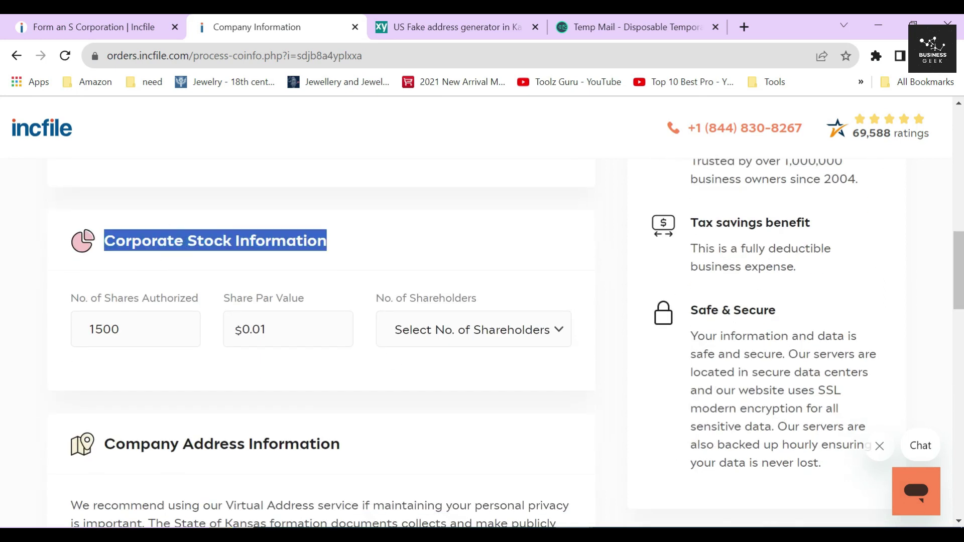
Change authorized shares from 1500 to 1000 and share par value from 0.01 to $1.
left_click(308, 240)
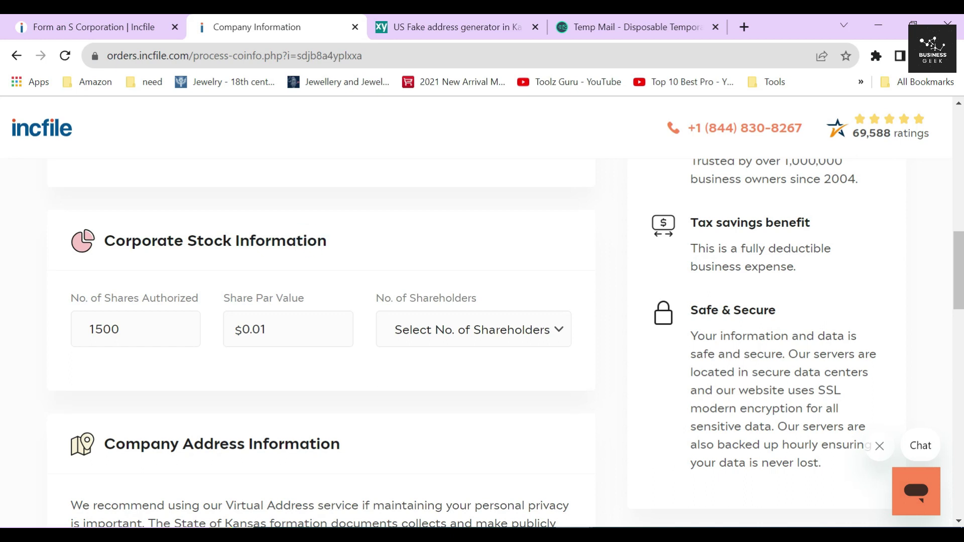
left_click(101, 328)
left_click_drag(94, 329, 103, 329)
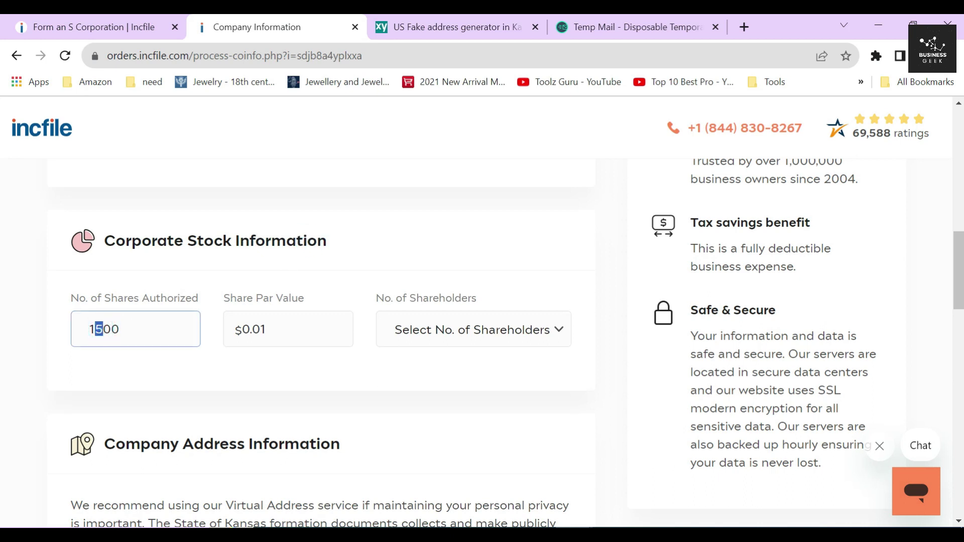
type("0")
left_click(129, 326)
left_click_drag(274, 327, 240, 334)
type("1")
left_click(214, 329)
left_click(156, 328)
left_click(276, 331)
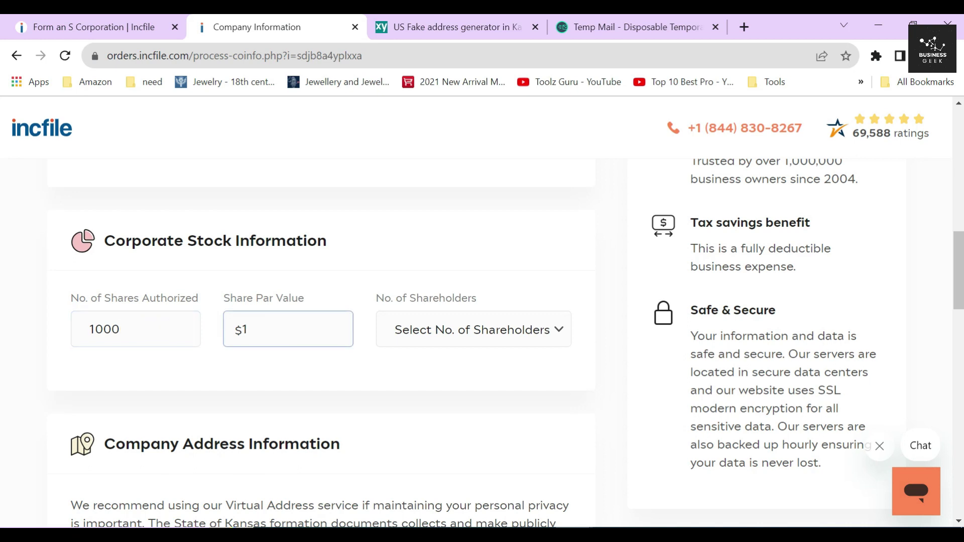
left_click(369, 351)
Set the number of shareholders to 2.
left_click(447, 328)
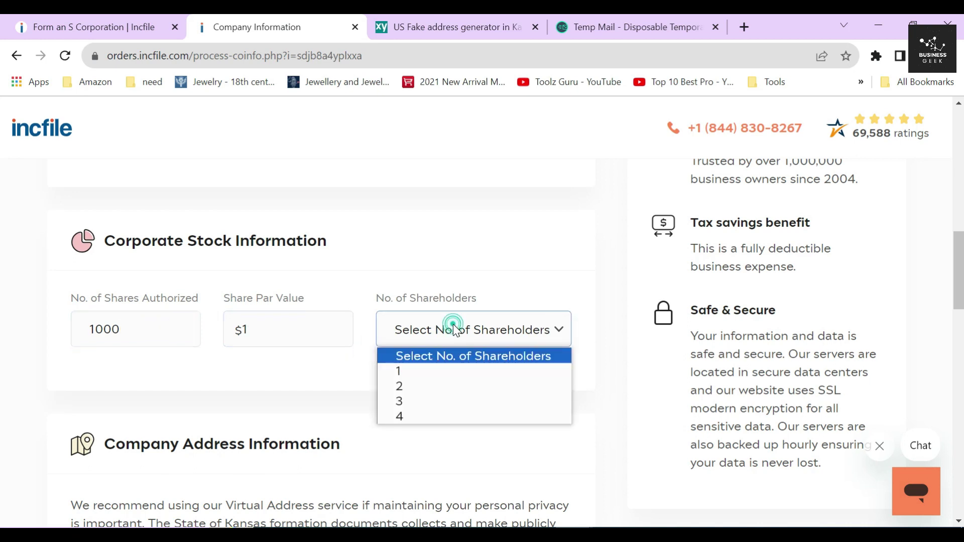
left_click(422, 387)
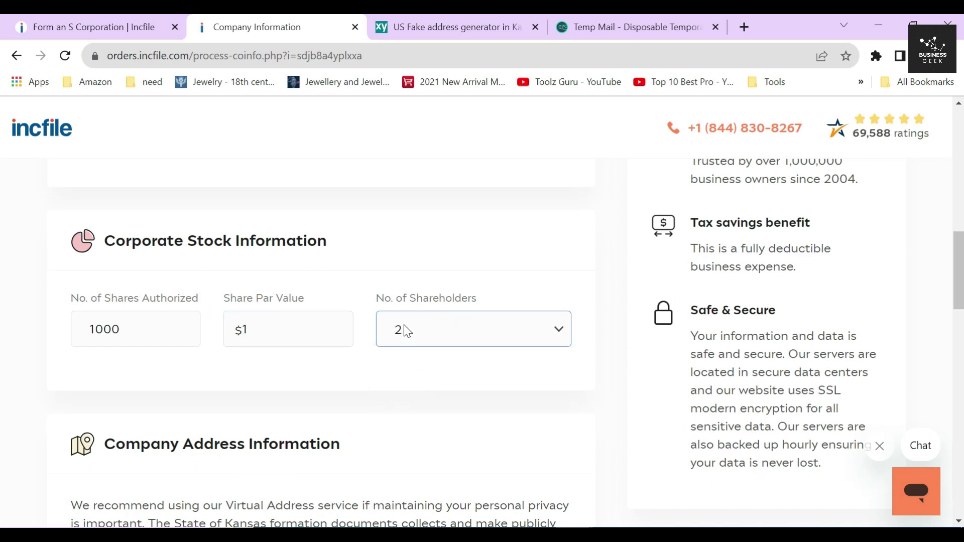
left_click(473, 329)
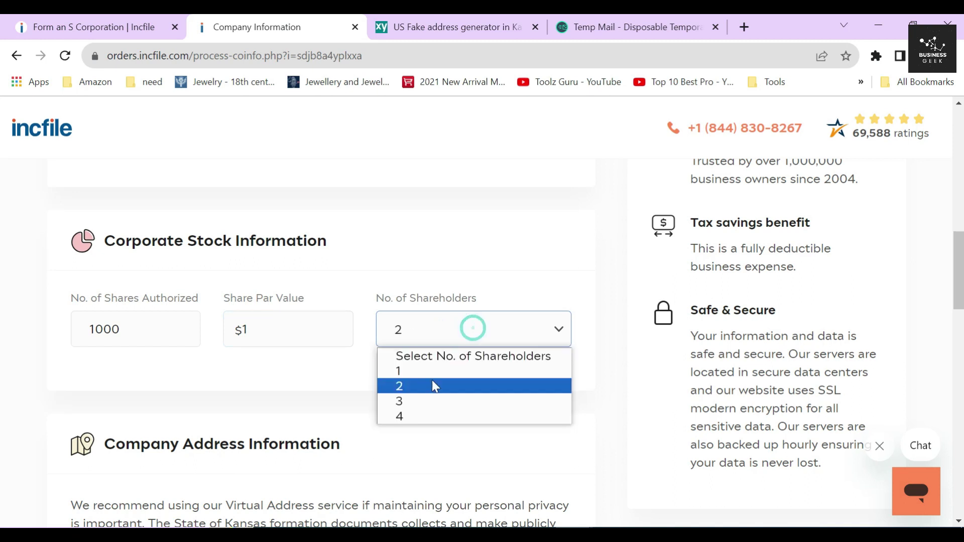
left_click(414, 437)
scroll(352, 305, "down", 4)
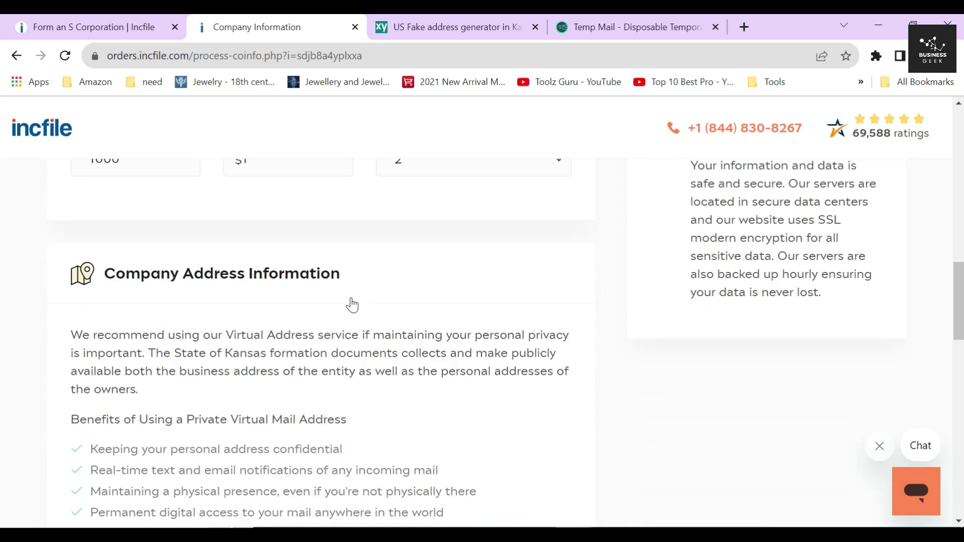
triple_click(206, 218)
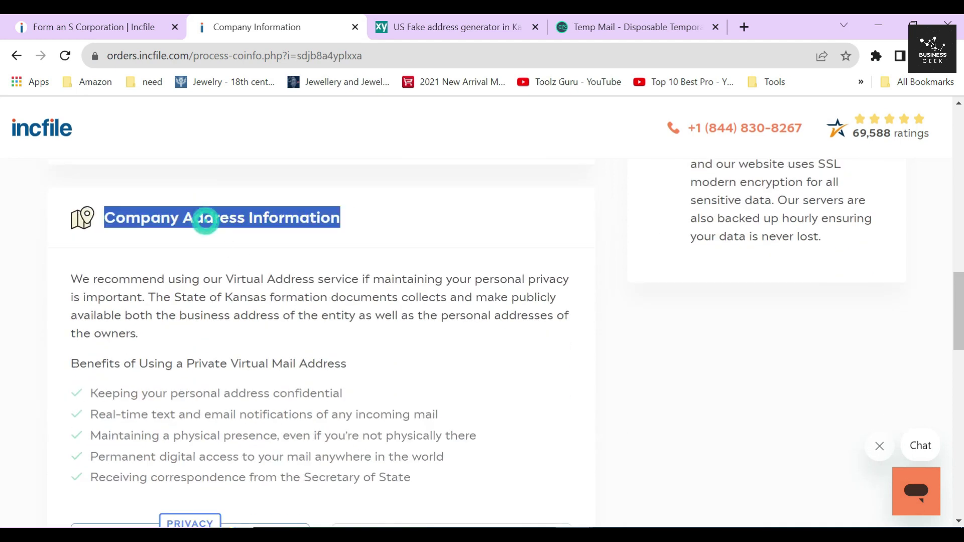
left_click(296, 244)
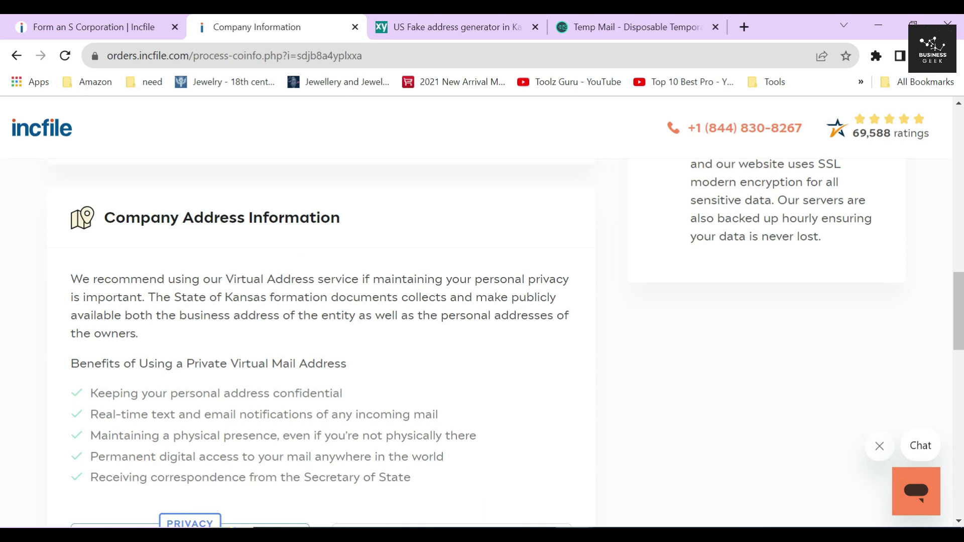
left_click_drag(70, 279, 362, 279)
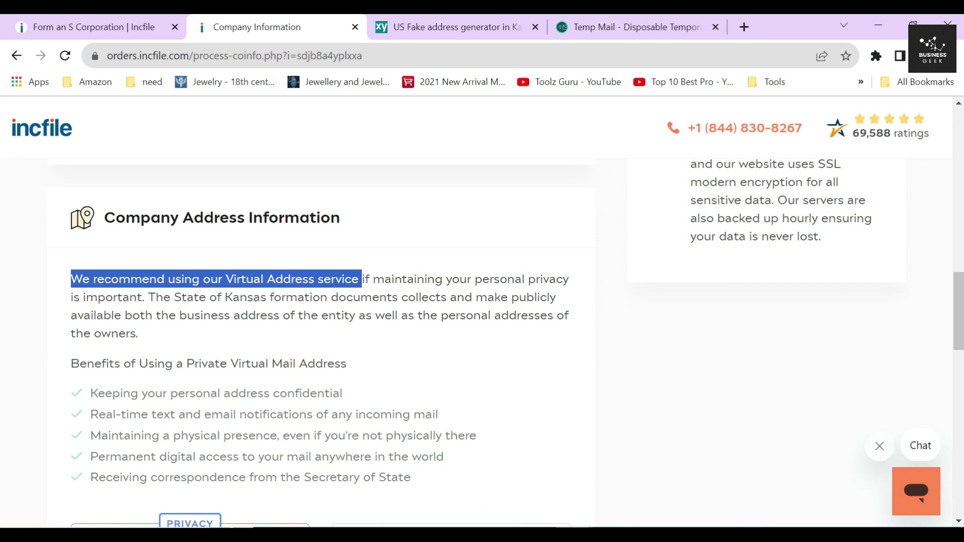
left_click(332, 303)
left_click_drag(148, 297, 274, 298)
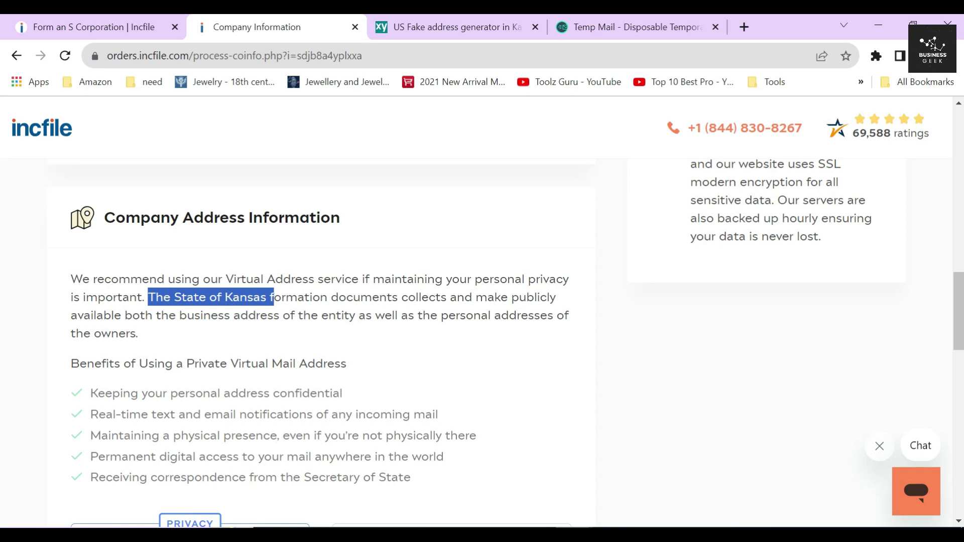
left_click(233, 317)
scroll(236, 315, "down", 1)
triple_click(168, 288)
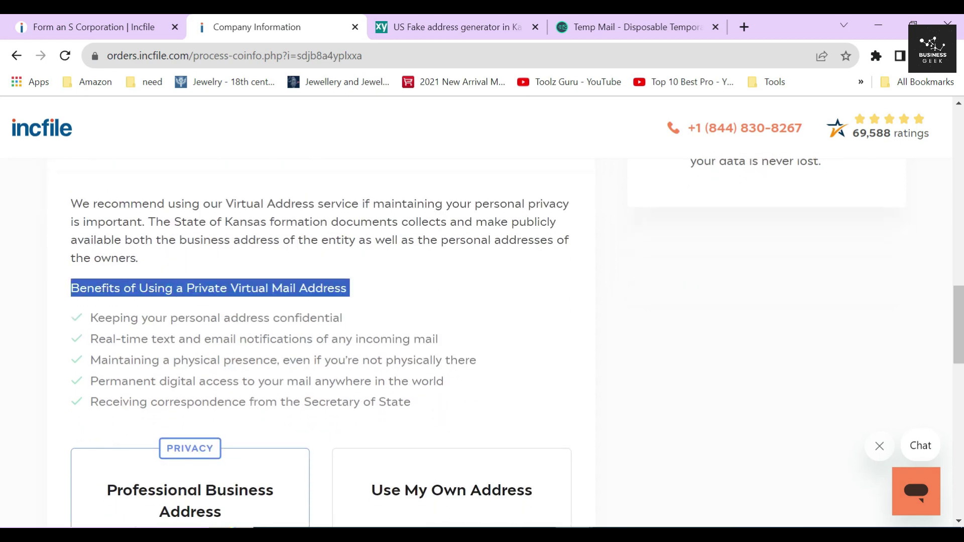
left_click(365, 288)
scroll(366, 292, "down", 1)
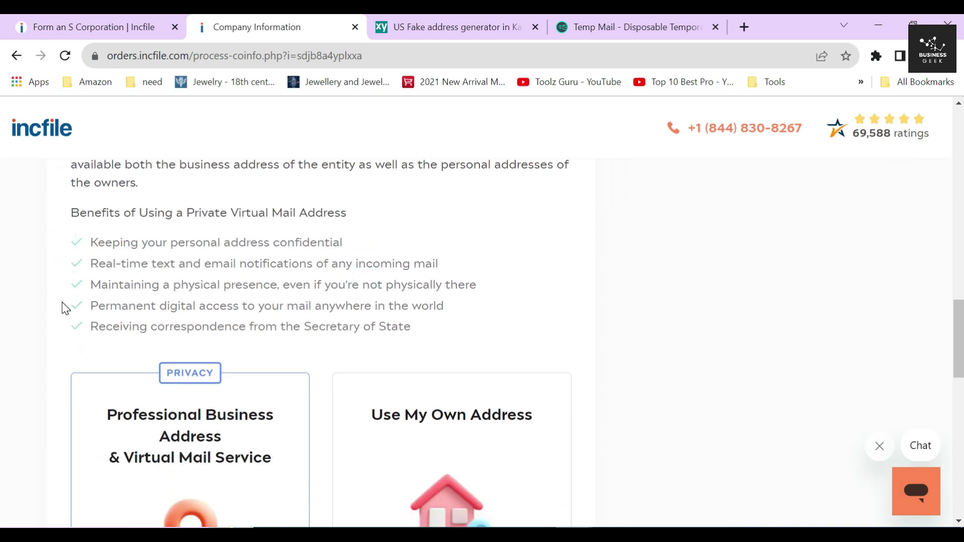
left_click_drag(90, 242, 433, 332)
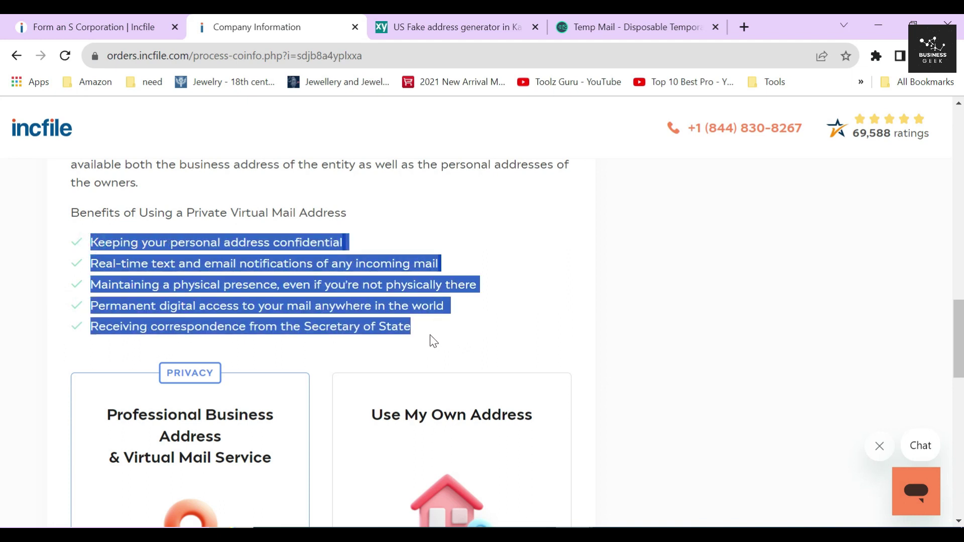
scroll(432, 336, "down", 3)
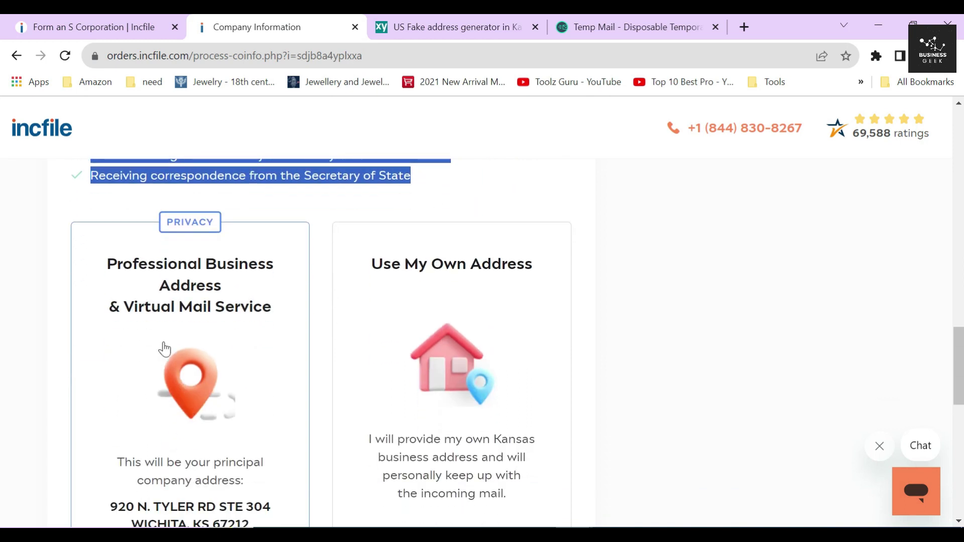
scroll(326, 297, "down", 5)
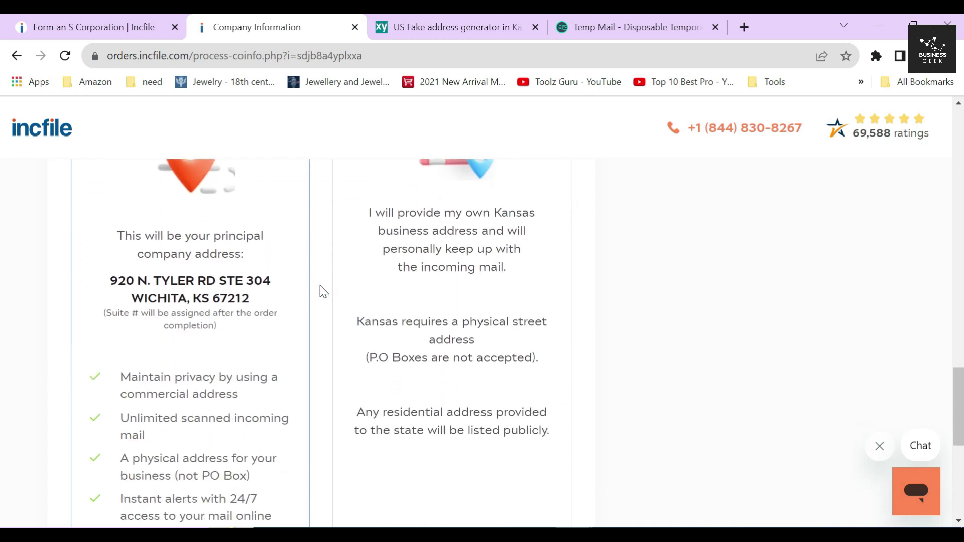
left_click_drag(115, 232, 324, 312)
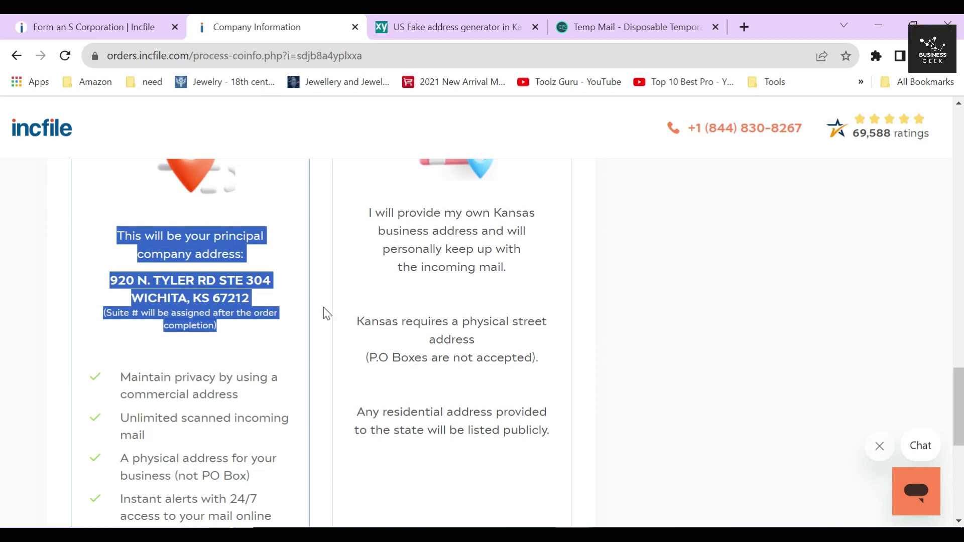
left_click(324, 312)
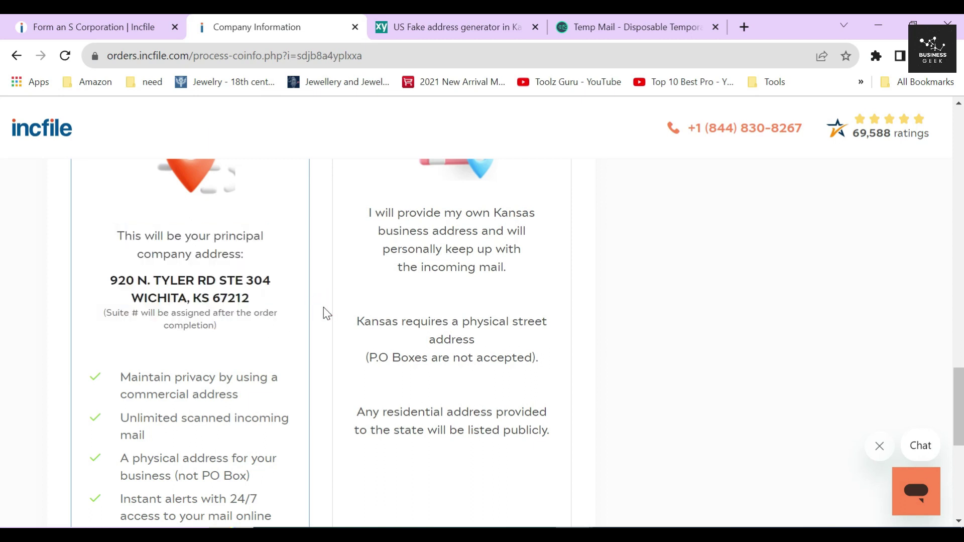
scroll(323, 312, "down", 5)
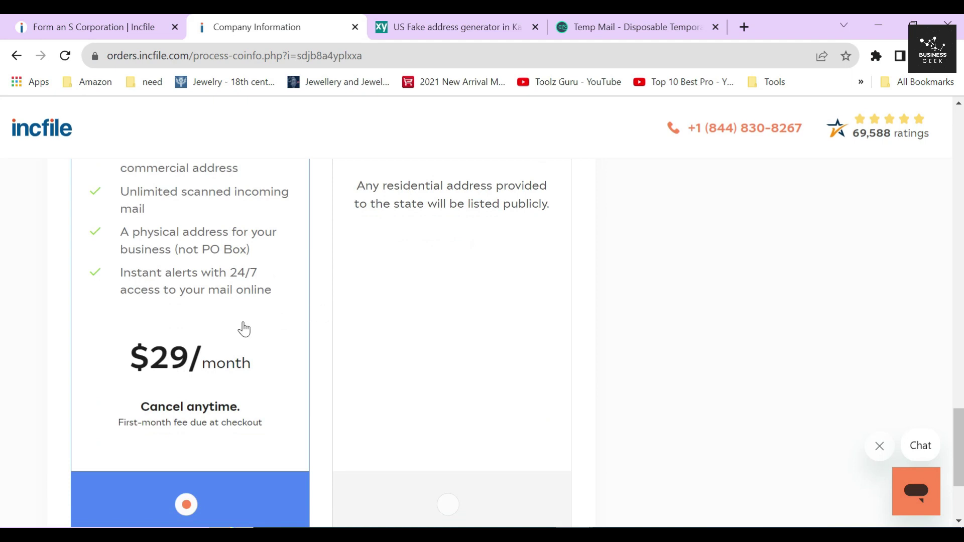
left_click_drag(107, 372, 256, 363)
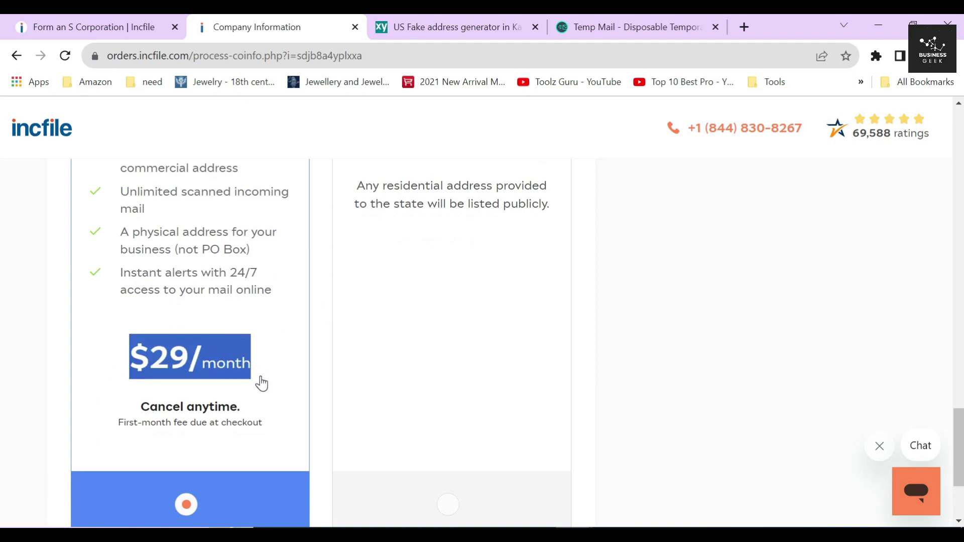
left_click(320, 349)
scroll(319, 350, "down", 3)
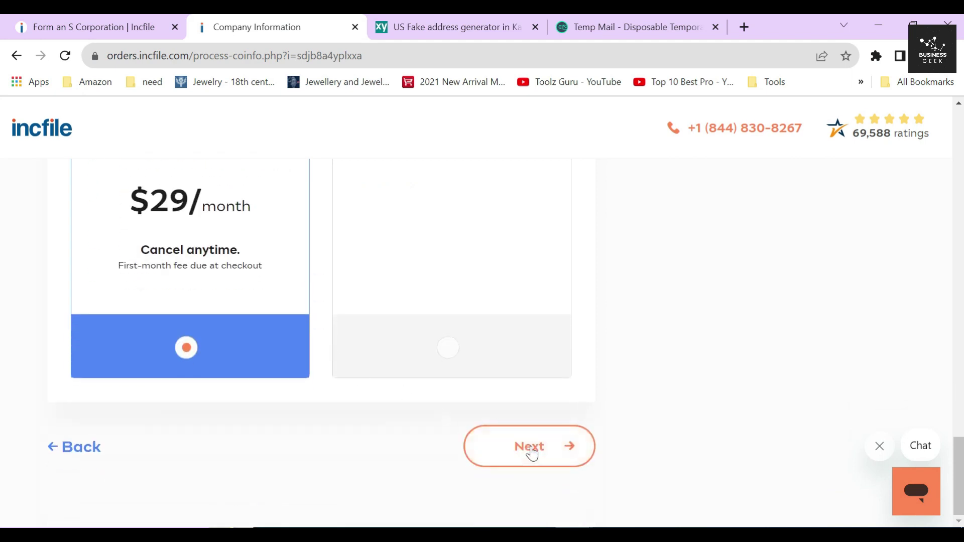
Advance to the Premium Service Package upsell and review its $149 upgrade offer.
left_click(531, 450)
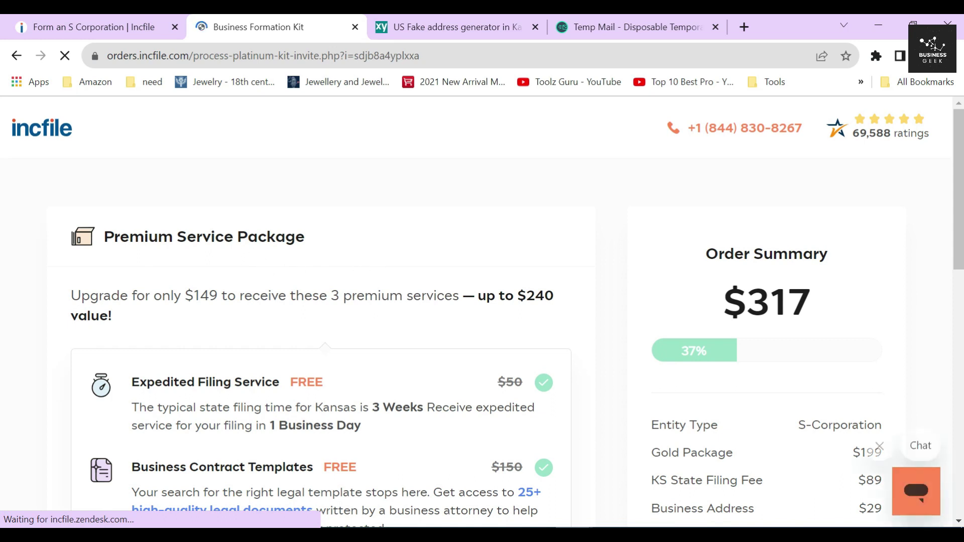
triple_click(251, 237)
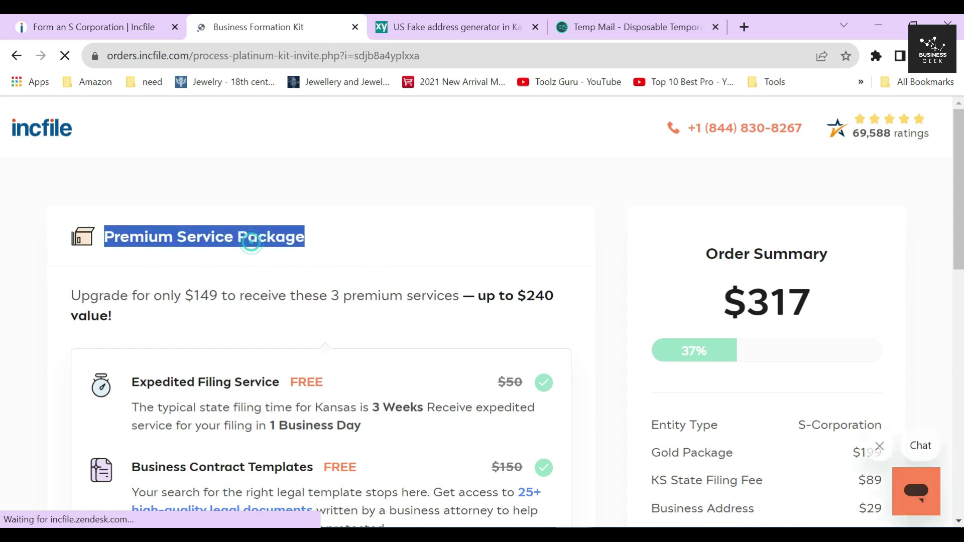
left_click(316, 232)
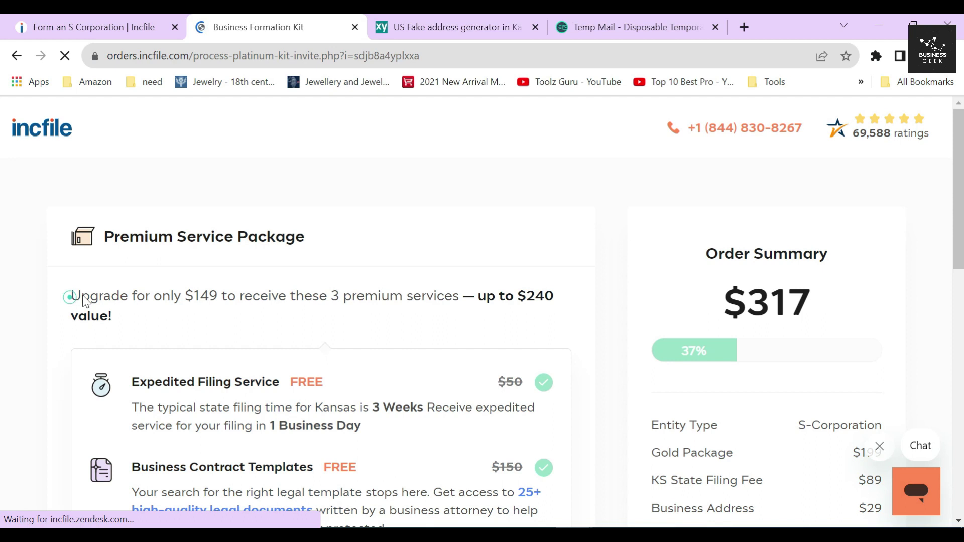
left_click_drag(82, 300, 226, 297)
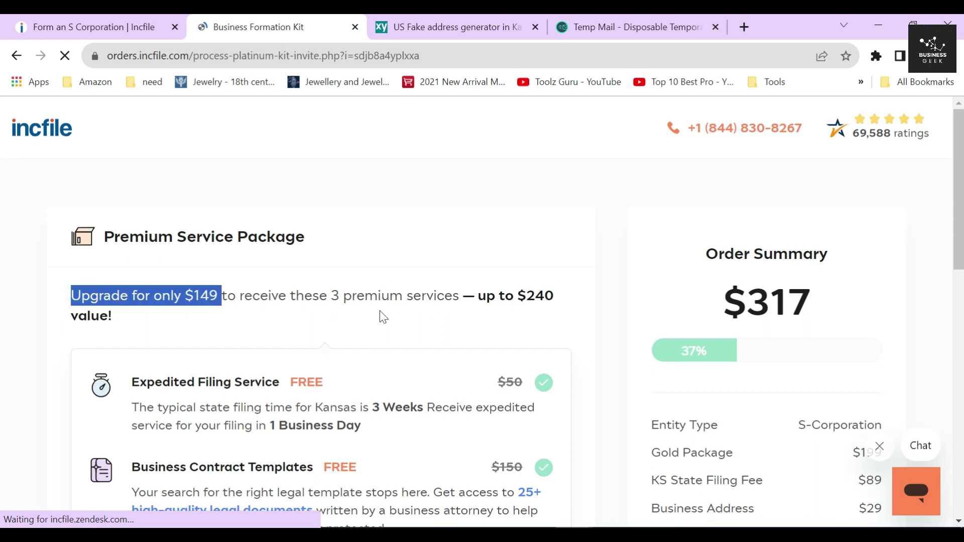
left_click(312, 320)
left_click_drag(286, 296, 459, 296)
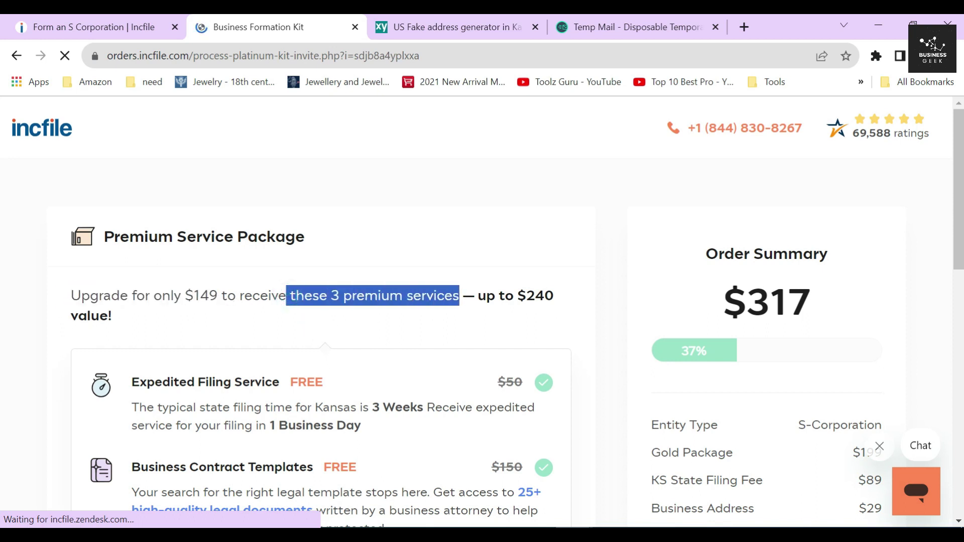
scroll(431, 322, "down", 1)
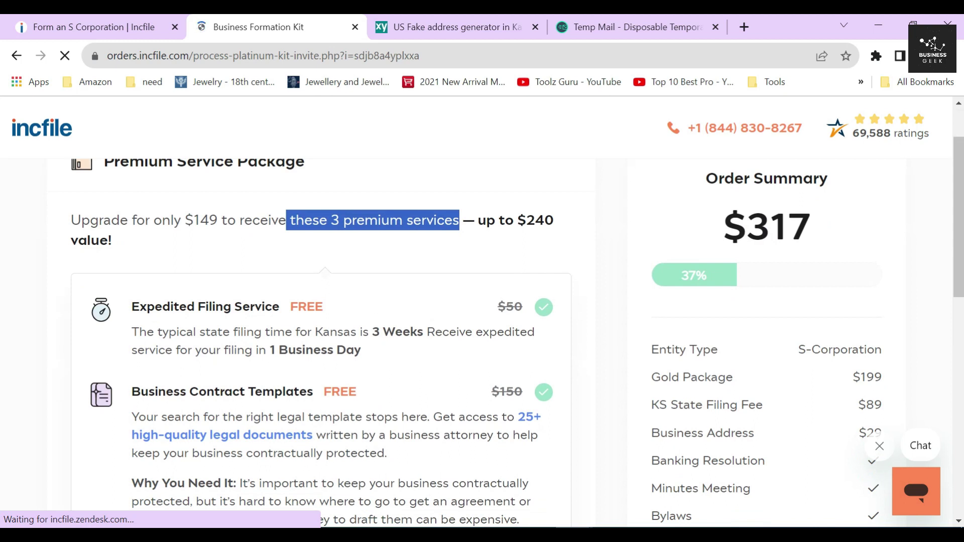
left_click(81, 315)
scroll(80, 316, "down", 1)
scroll(79, 321, "down", 2)
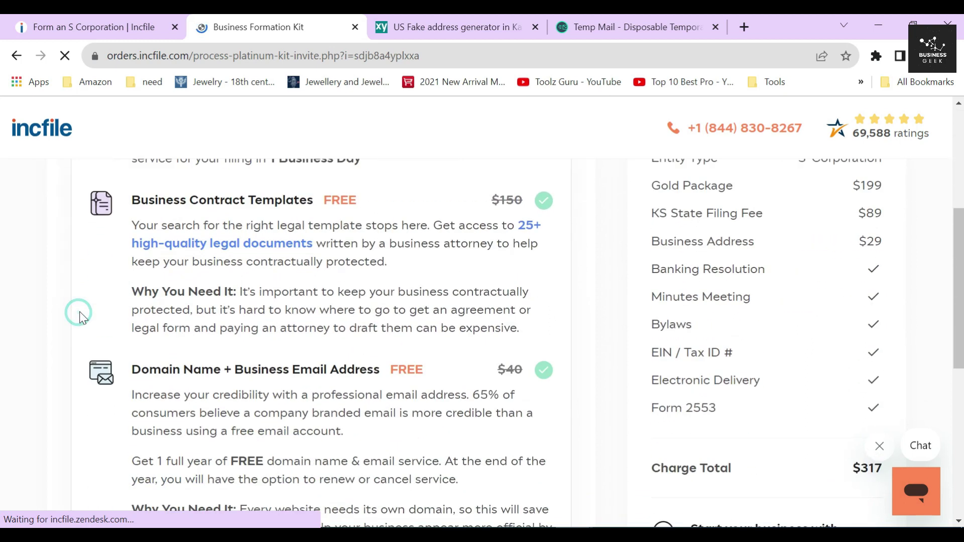
scroll(81, 337, "up", 2)
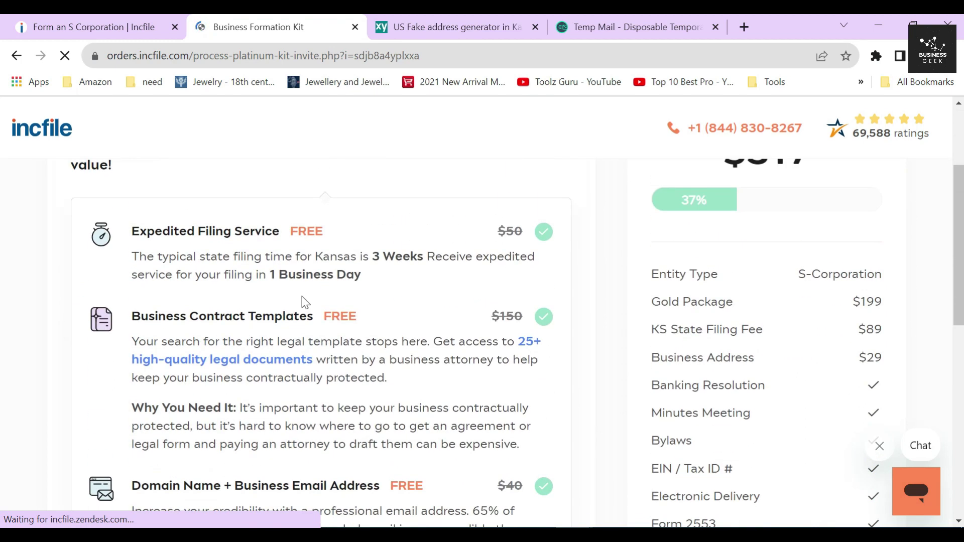
scroll(305, 302, "down", 1)
Review the bundled service prices, then decline the $149 upgrade with 'No thanks'.
left_click_drag(488, 245, 523, 246)
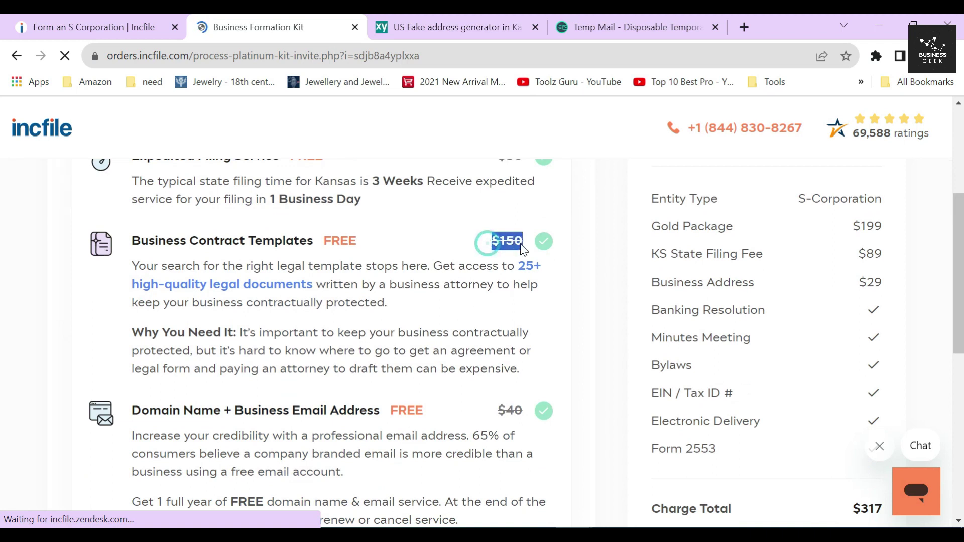
scroll(321, 341, "down", 1)
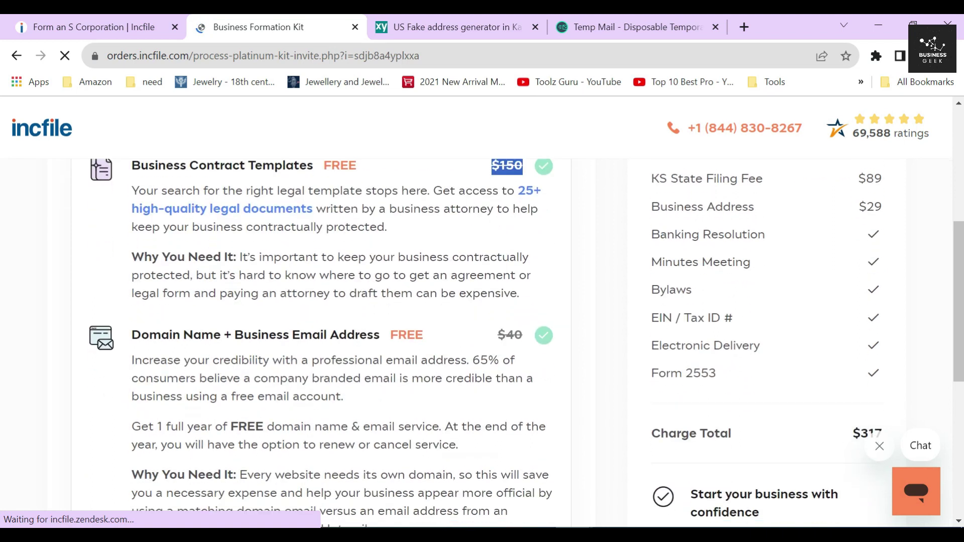
left_click_drag(491, 340, 523, 335)
scroll(321, 341, "down", 2)
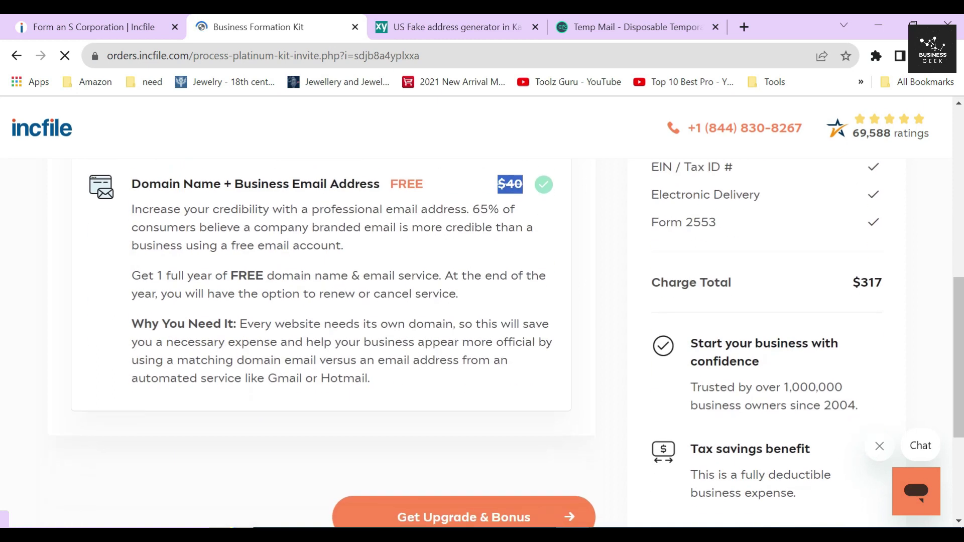
left_click(292, 277)
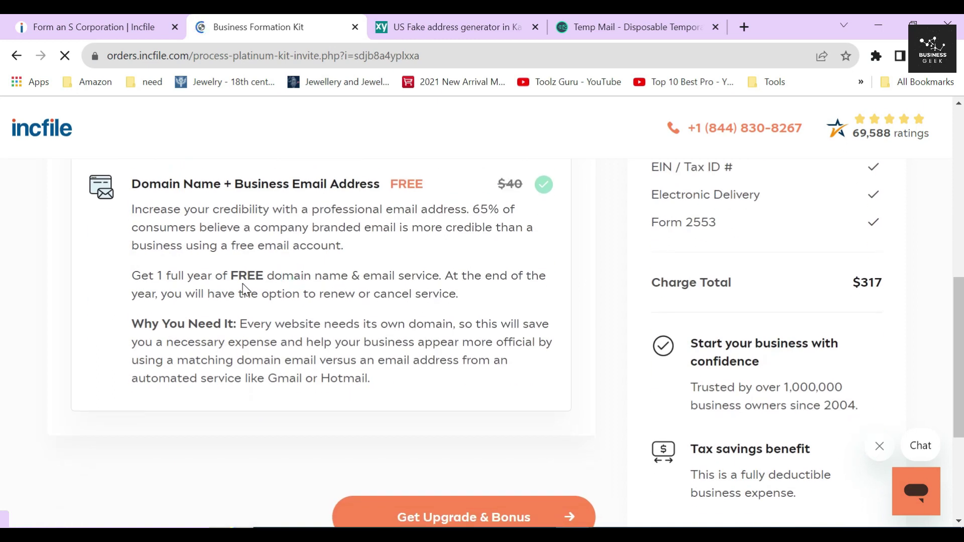
scroll(447, 372, "down", 2)
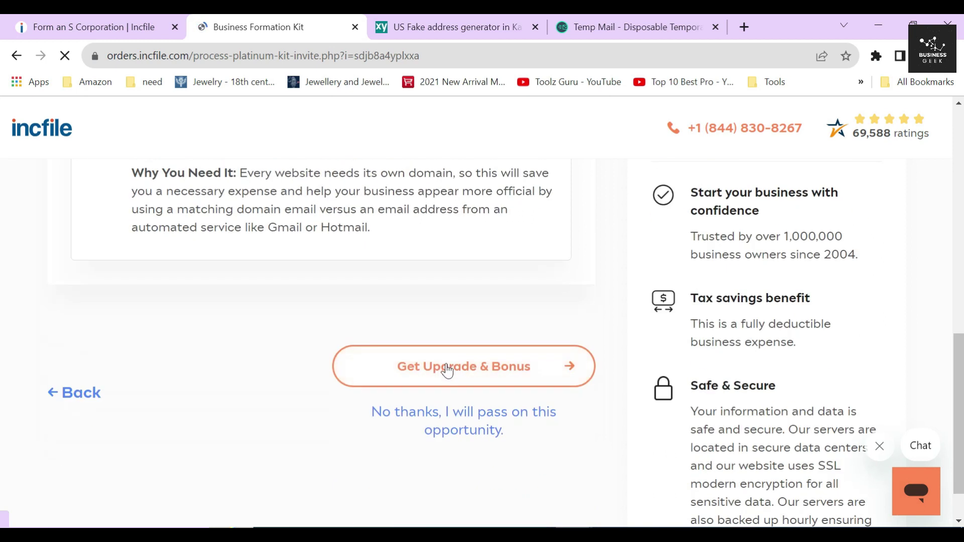
left_click(441, 314)
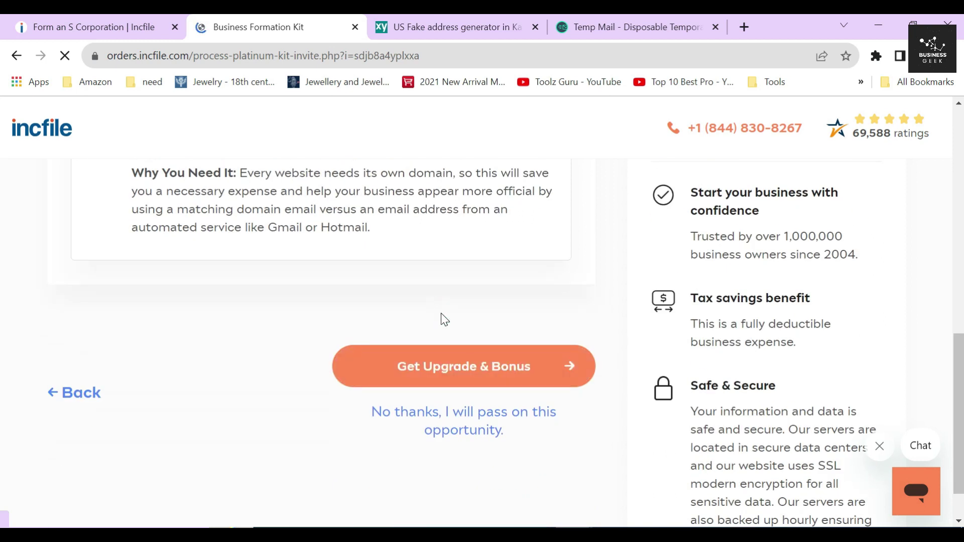
scroll(444, 320, "up", 10)
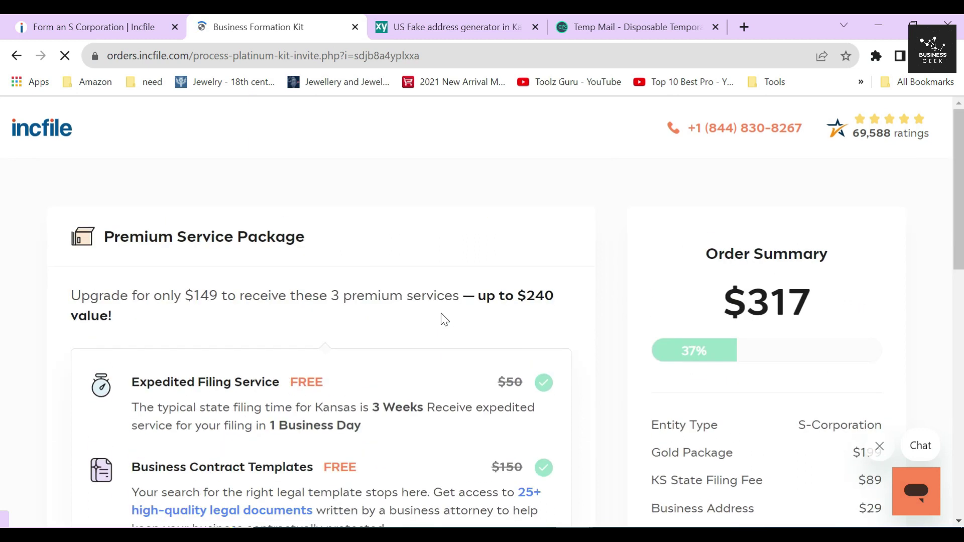
left_click_drag(183, 296, 221, 296)
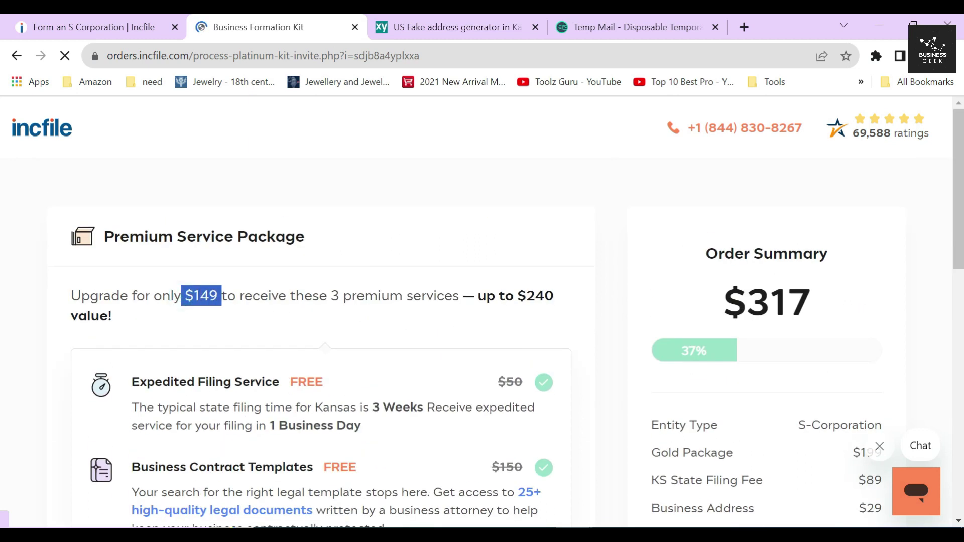
left_click(351, 319)
scroll(354, 316, "down", 9)
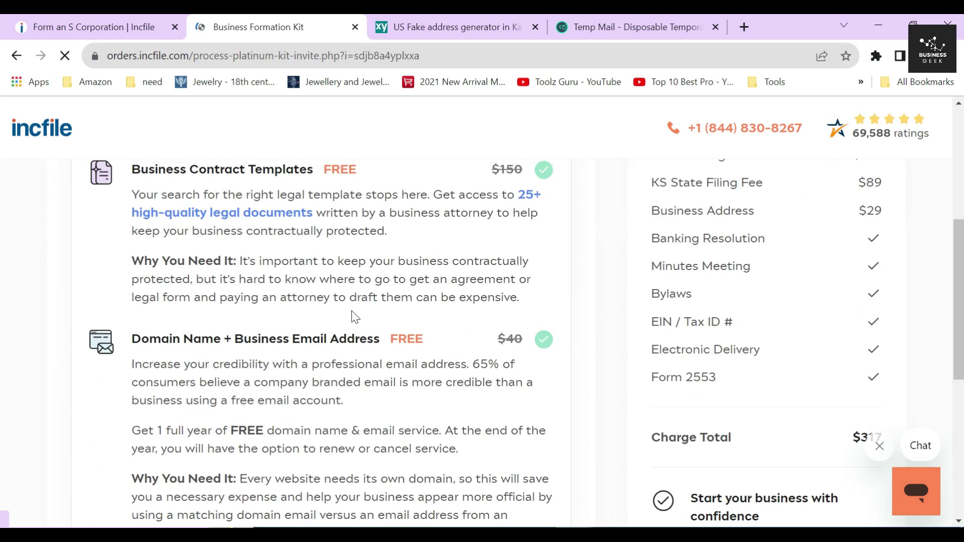
scroll(399, 294, "down", 4)
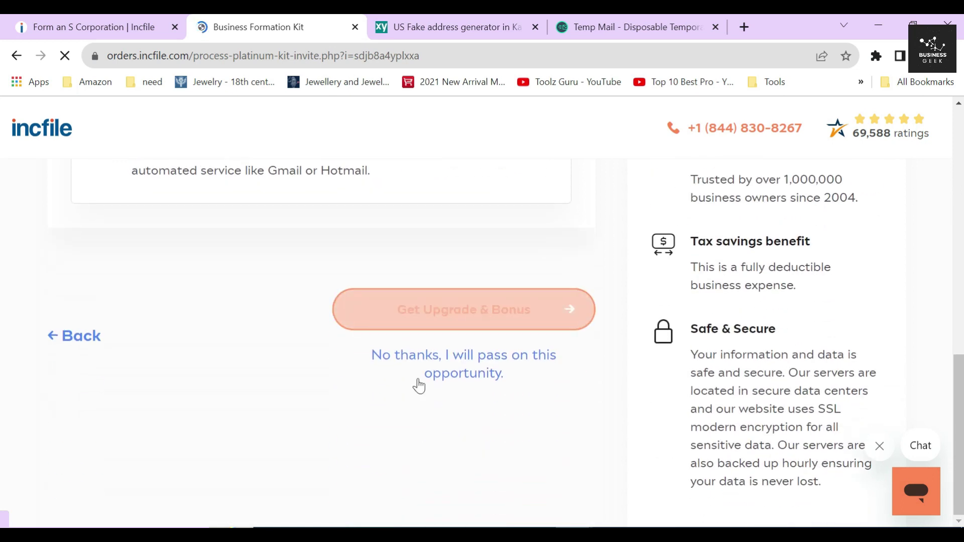
left_click(456, 375)
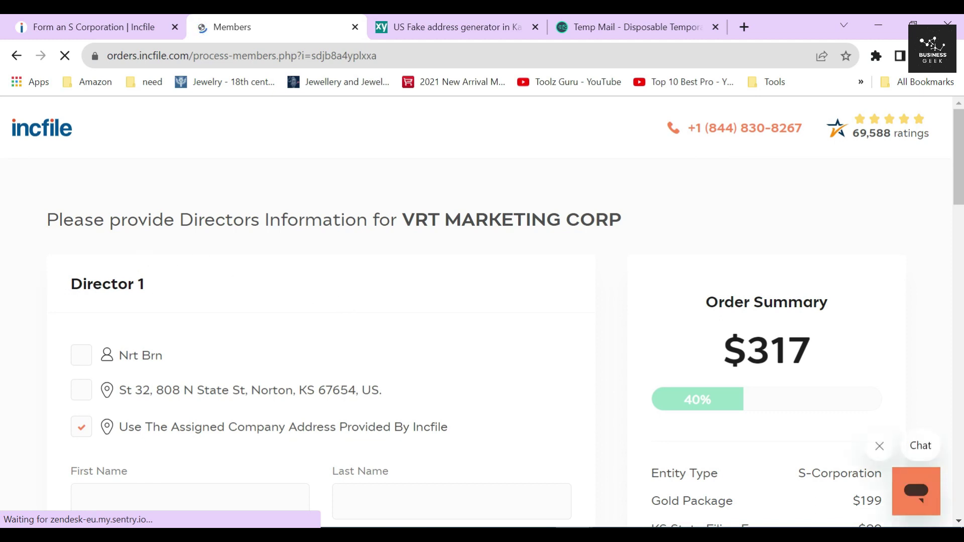
Tick the existing person's checkbox so Director 1's first and last name auto-fill.
triple_click(98, 285)
left_click(221, 286)
scroll(222, 267, "down", 3)
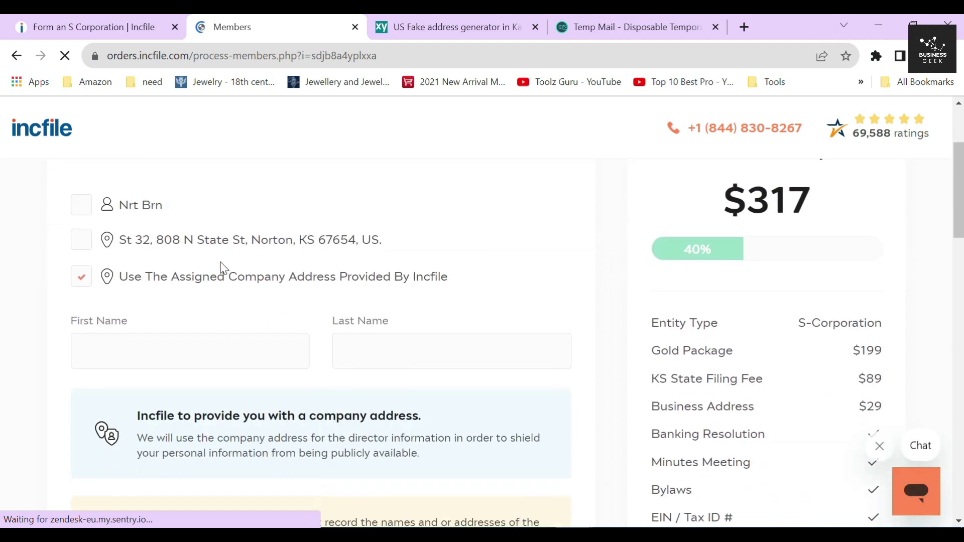
scroll(207, 263, "up", 2)
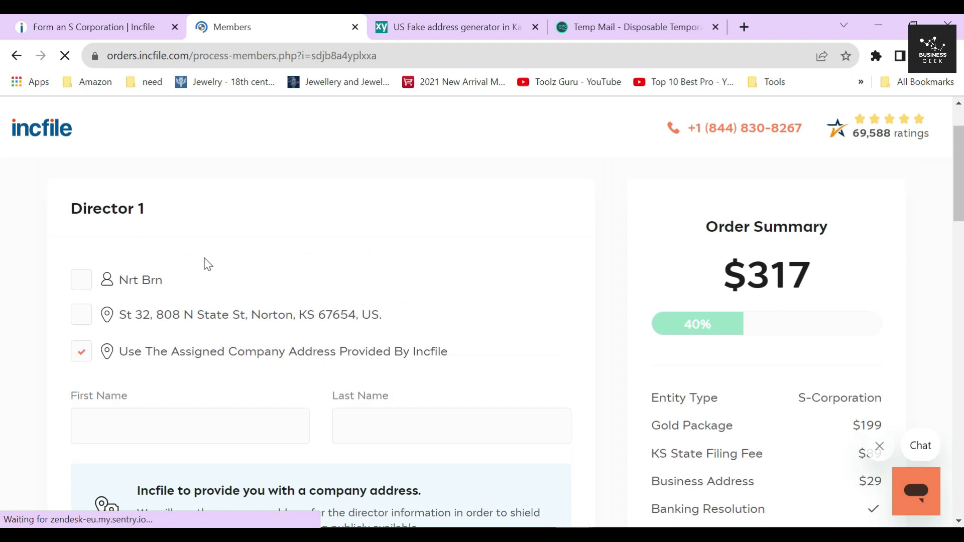
left_click(79, 284)
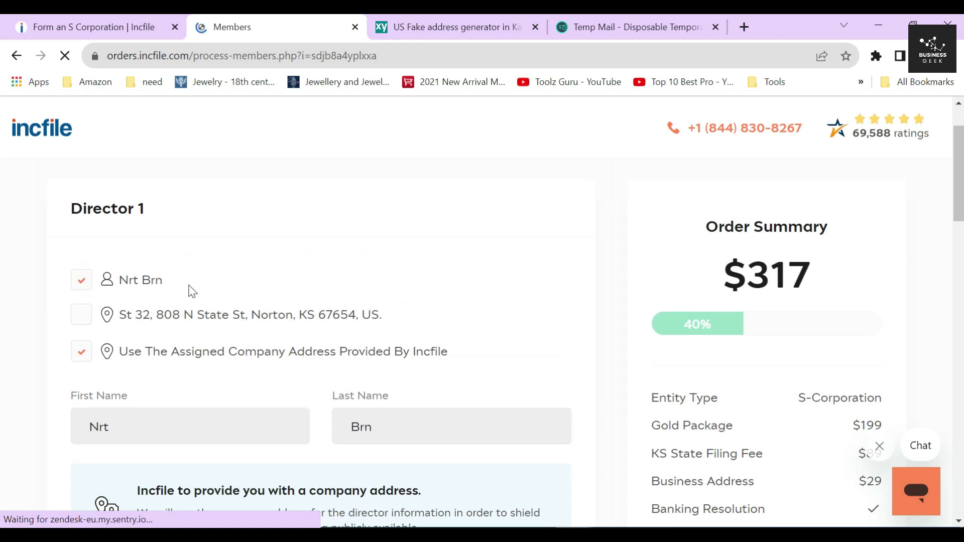
Review the assigned company address and articles of incorporation notices below Director 1.
scroll(195, 293, "down", 2)
scroll(196, 292, "down", 2)
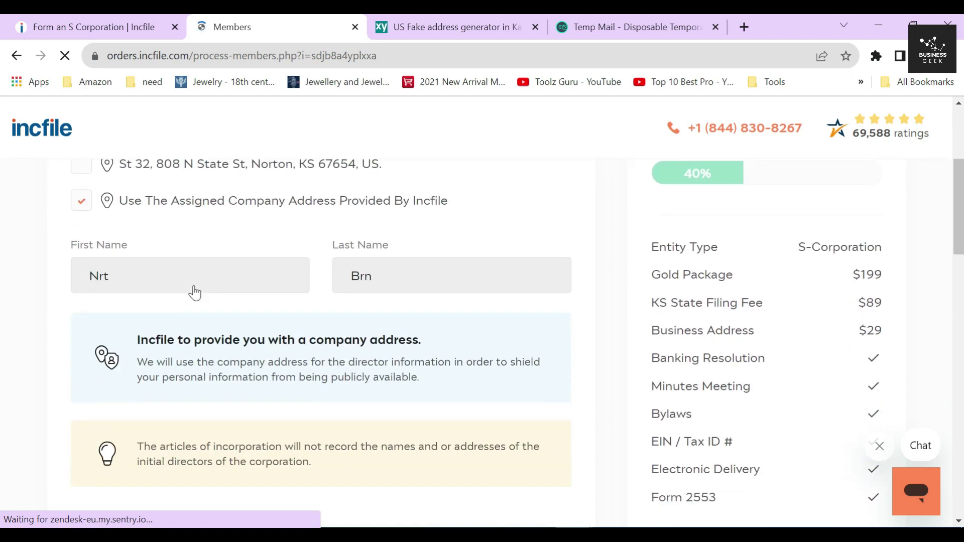
scroll(269, 251, "up", 2)
left_click_drag(472, 276, 125, 282)
left_click(520, 262)
left_click_drag(137, 415, 433, 417)
scroll(463, 391, "down", 3)
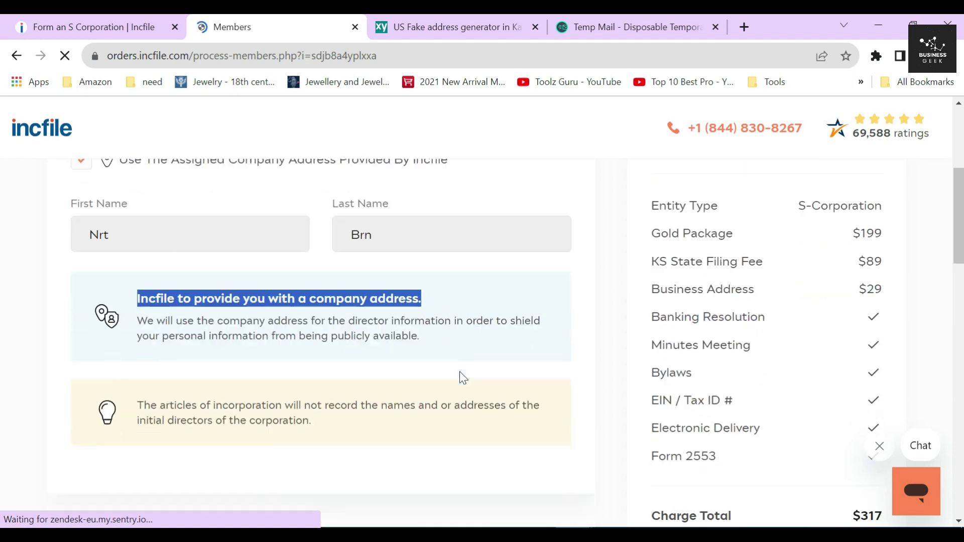
left_click(329, 312)
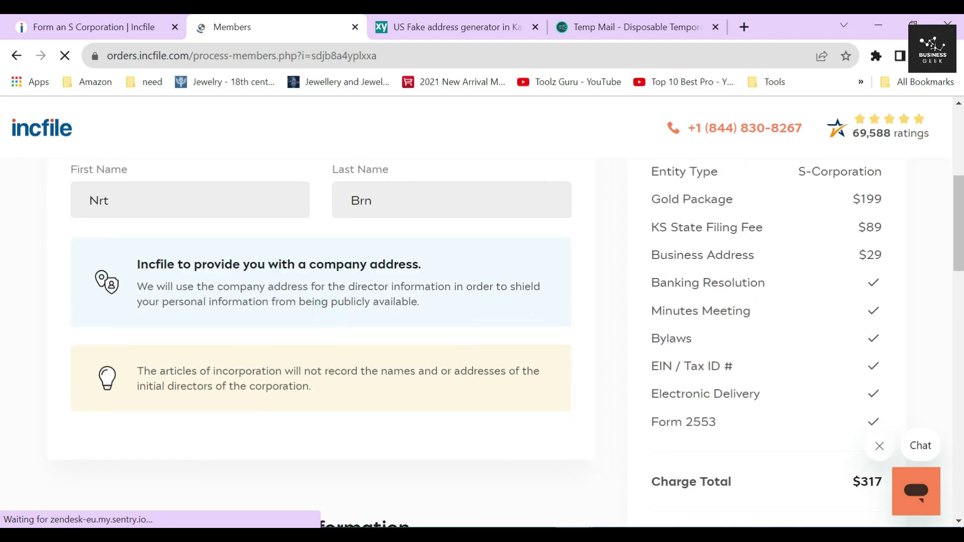
left_click_drag(137, 370, 317, 401)
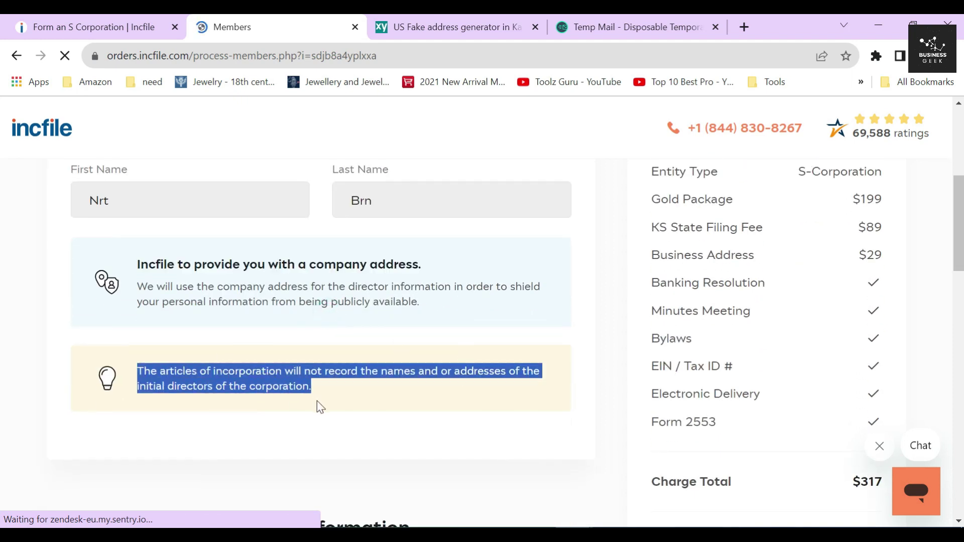
left_click(341, 391)
Review the Officer Information section's President/CEO and Treasurer headings.
scroll(348, 322, "down", 6)
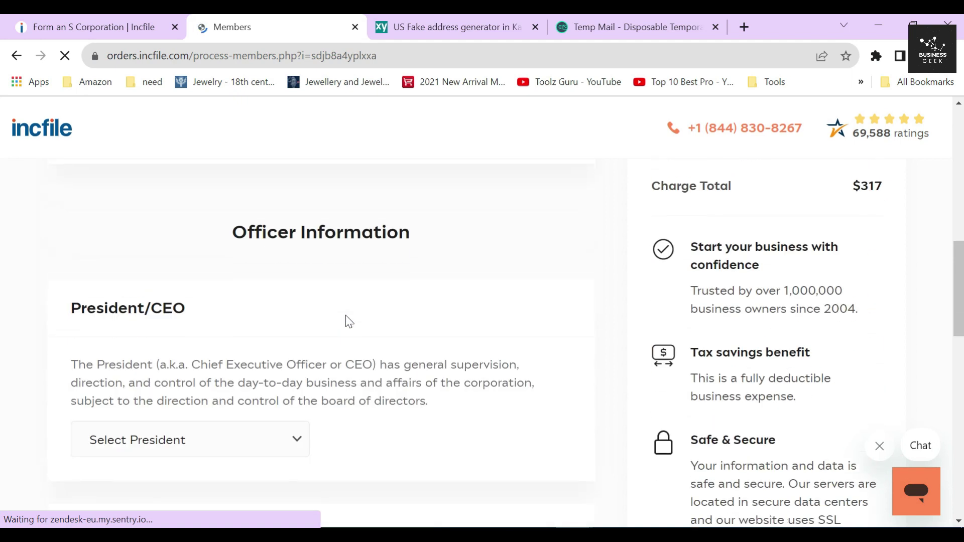
triple_click(331, 226)
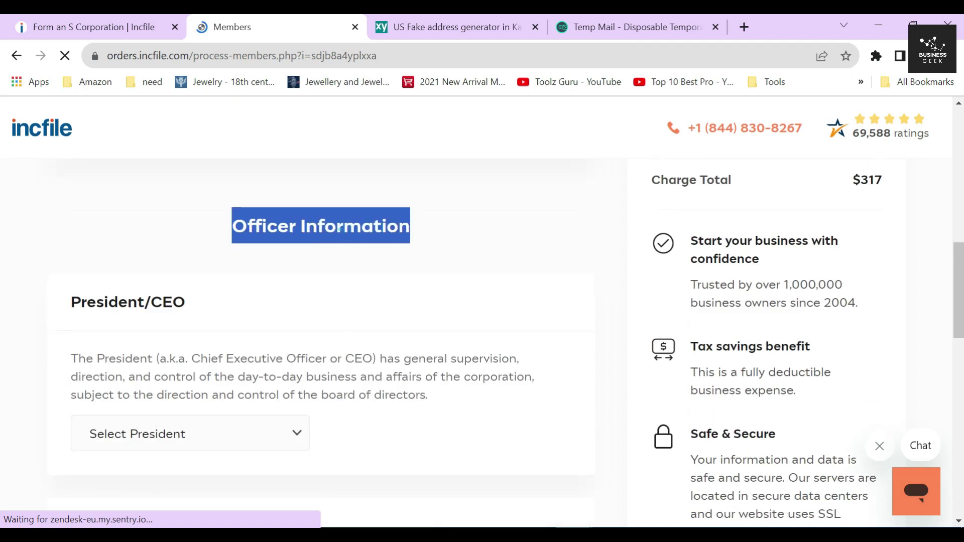
left_click(293, 260)
scroll(293, 260, "down", 2)
triple_click(125, 226)
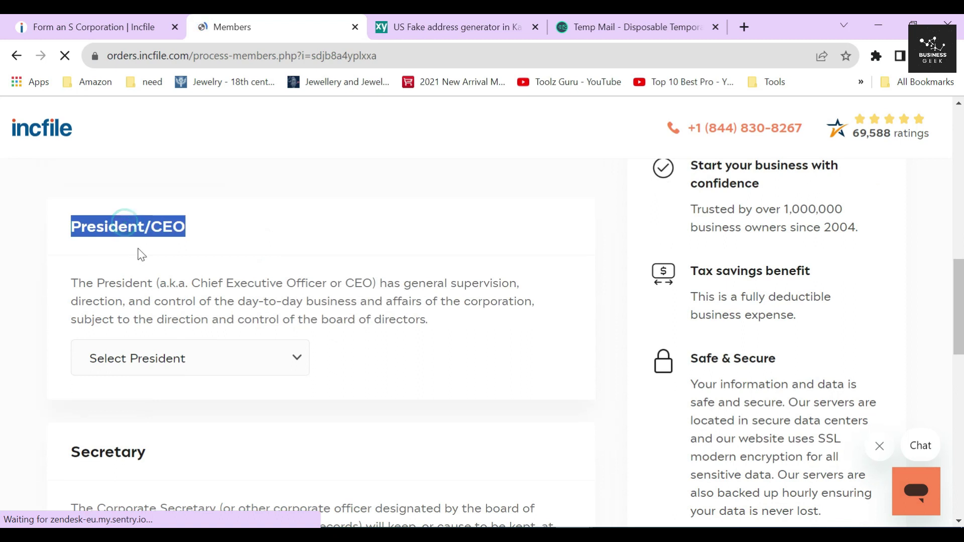
scroll(148, 265, "down", 4)
scroll(129, 229, "down", 3)
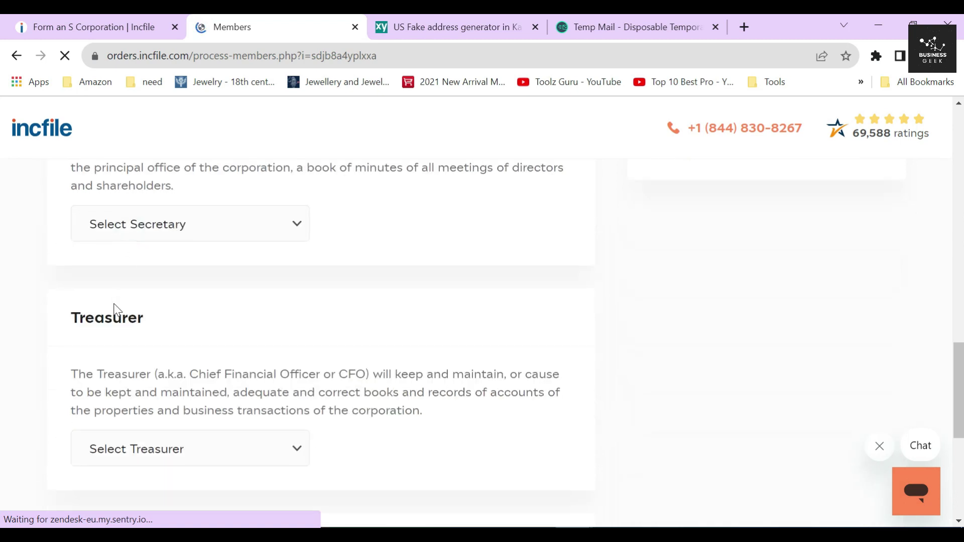
triple_click(114, 311)
left_click(235, 327)
scroll(236, 329, "up", 6)
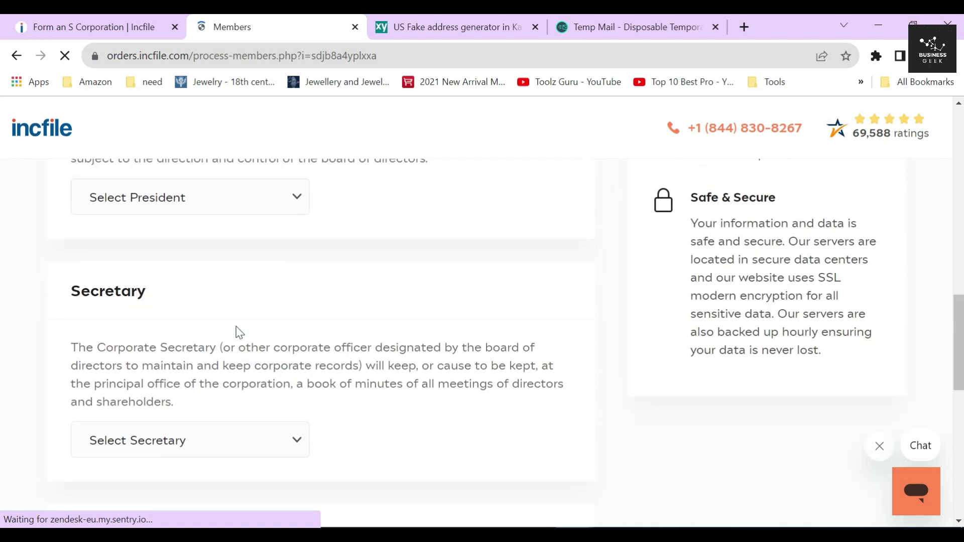
scroll(239, 331, "up", 1)
scroll(241, 311, "down", 1)
Set President/CEO to the existing member after briefly trying Other Person.
left_click(239, 284)
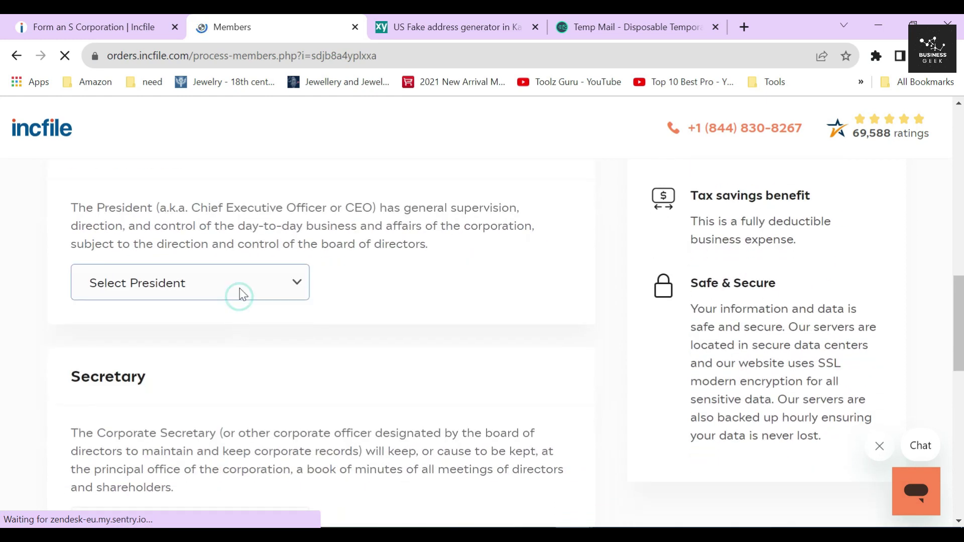
left_click(125, 324)
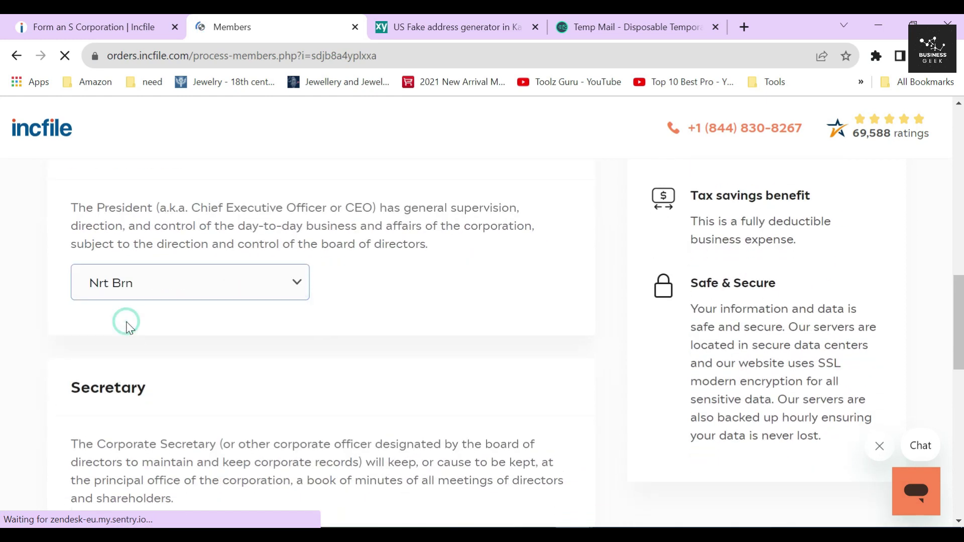
left_click(211, 282)
left_click(136, 338)
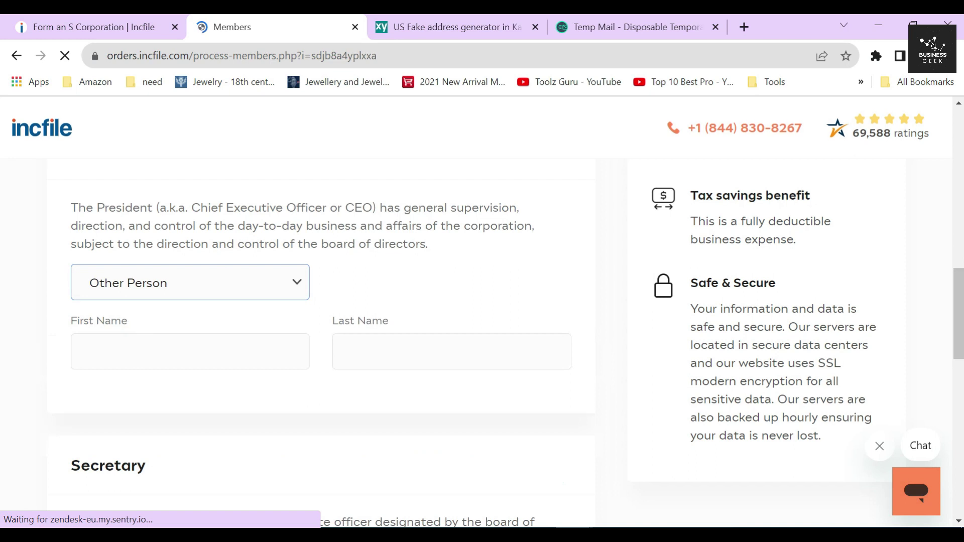
scroll(138, 340, "down", 2)
left_click(176, 265)
left_click(469, 275)
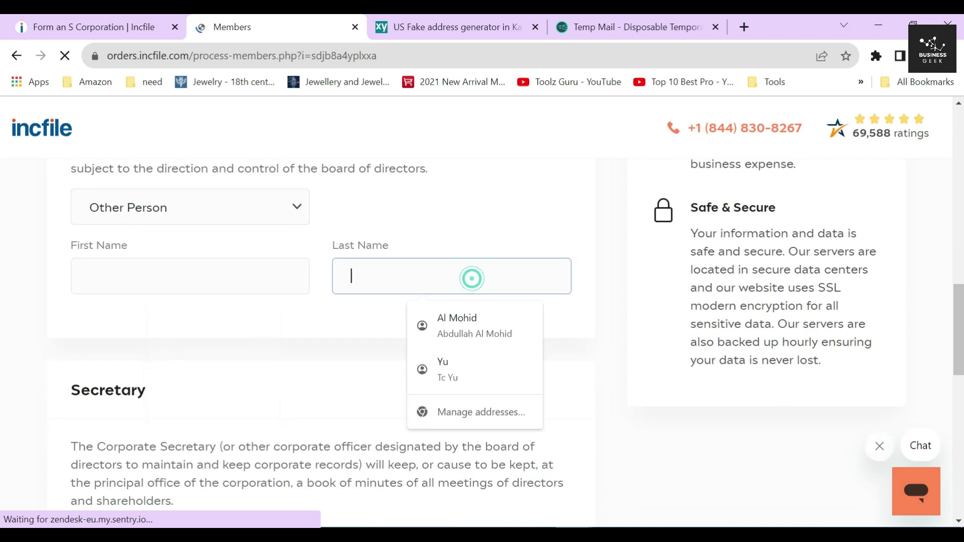
left_click(323, 300)
left_click(237, 219)
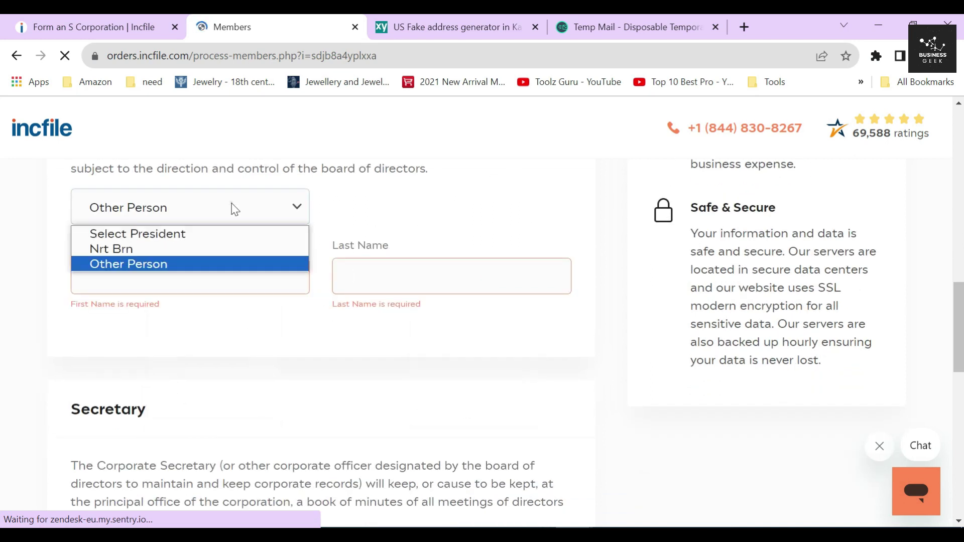
left_click(134, 249)
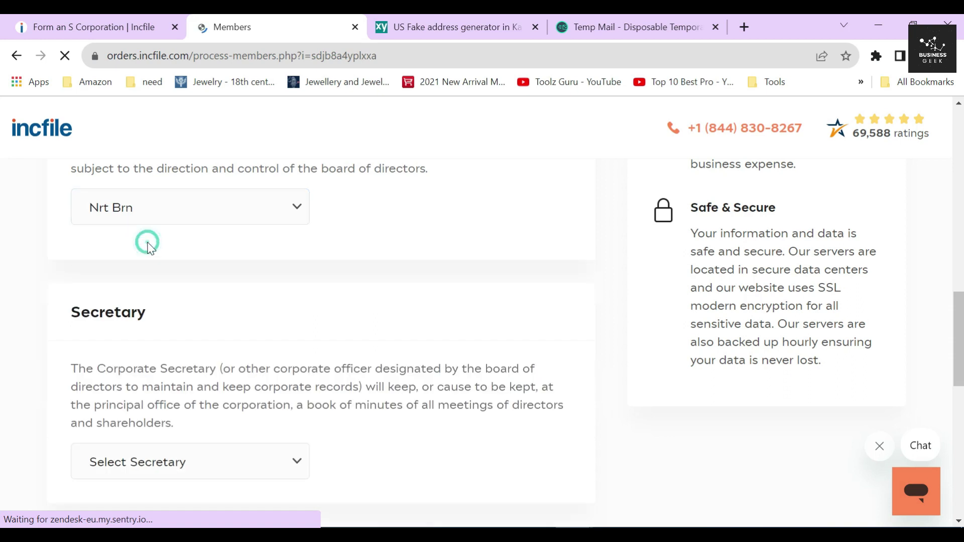
scroll(151, 249, "down", 2)
scroll(151, 249, "up", 4)
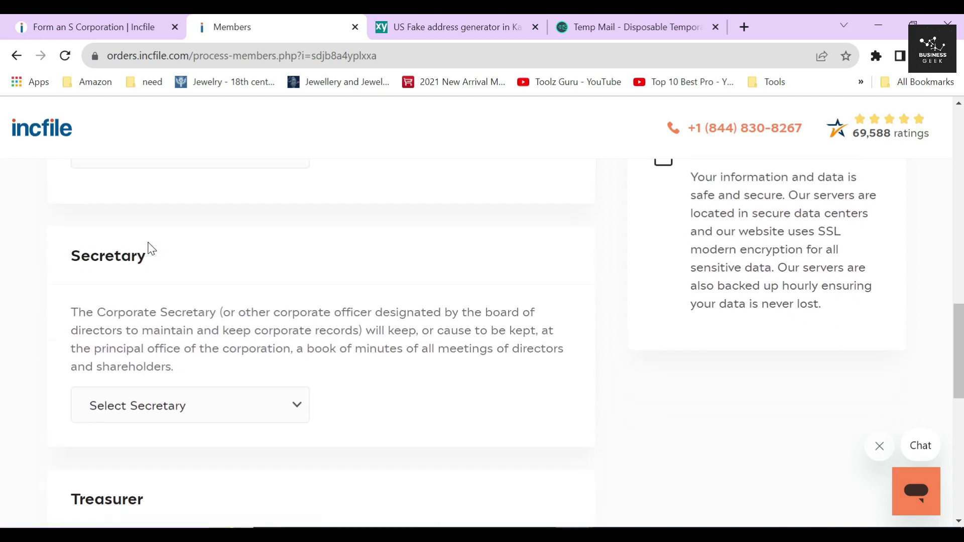
Assign the existing member as Secretary, switching back from Other Person.
left_click_drag(75, 226, 231, 239)
left_click(228, 232)
scroll(240, 291, "down", 3)
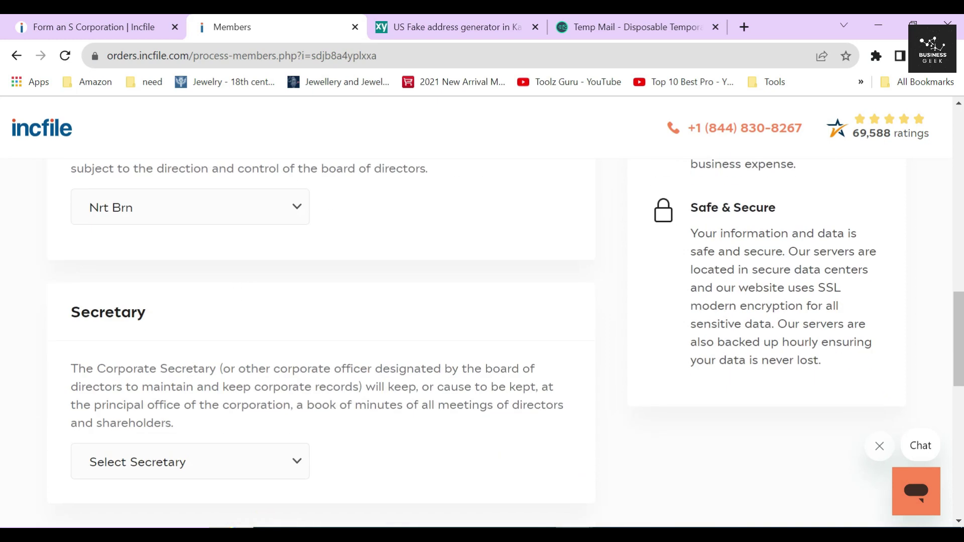
left_click_drag(73, 322, 157, 317)
left_click(196, 324)
scroll(196, 324, "down", 3)
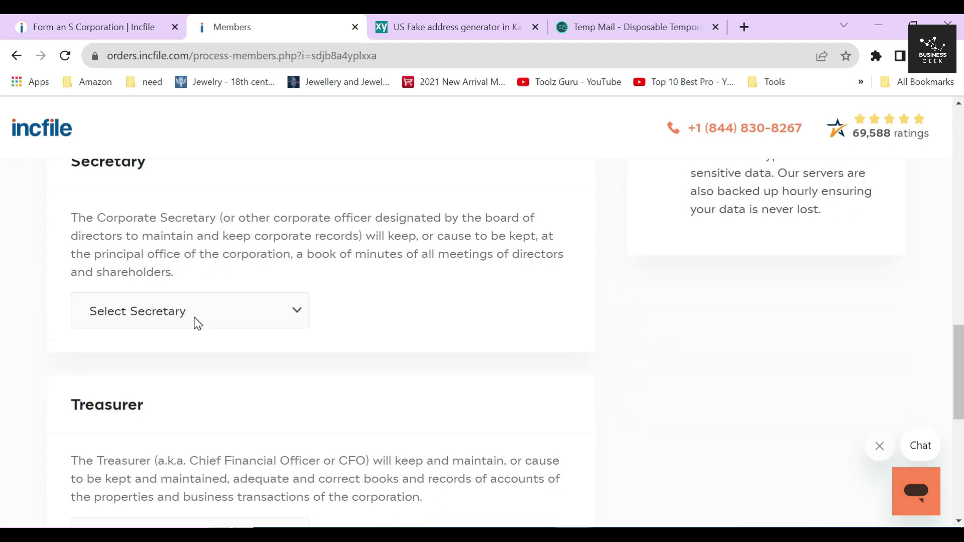
left_click(198, 327)
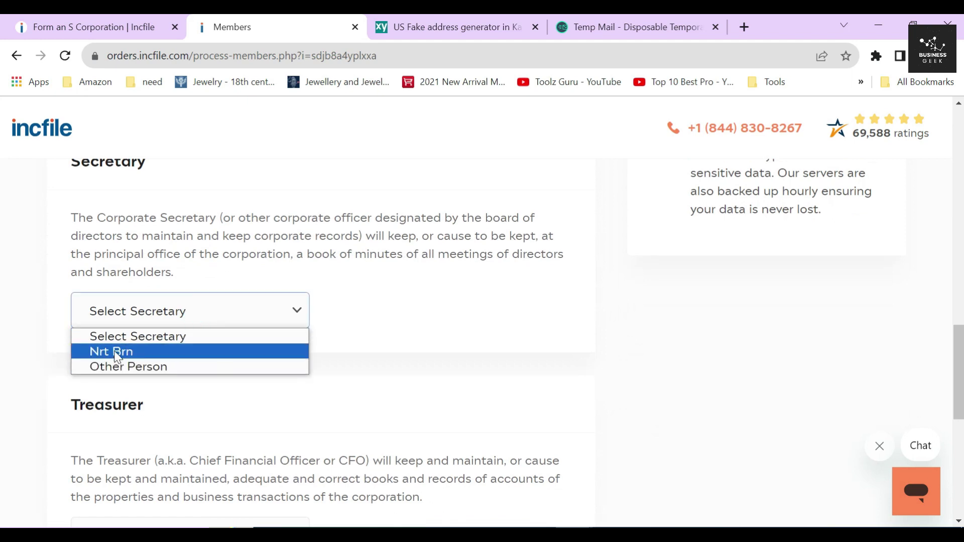
left_click(119, 367)
left_click(279, 380)
left_click(346, 380)
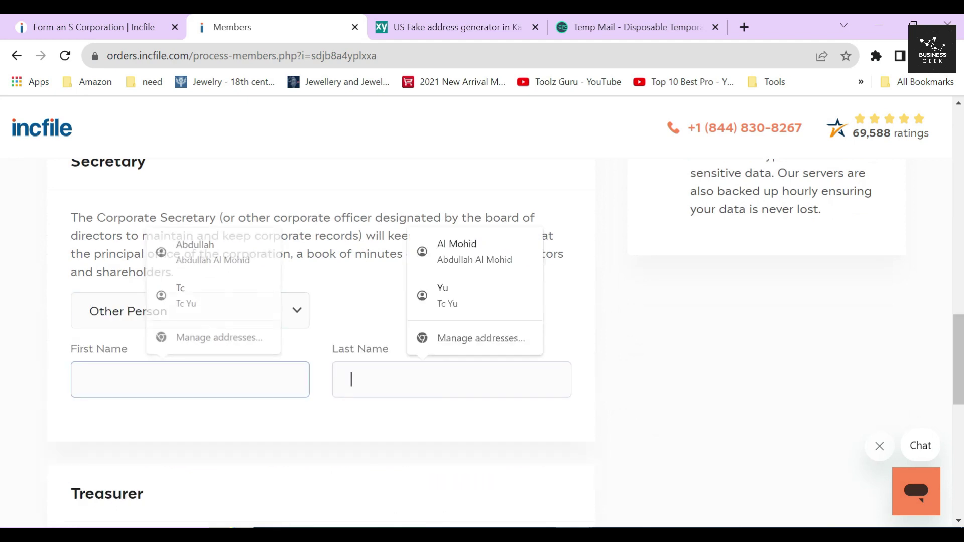
left_click(281, 346)
left_click(201, 314)
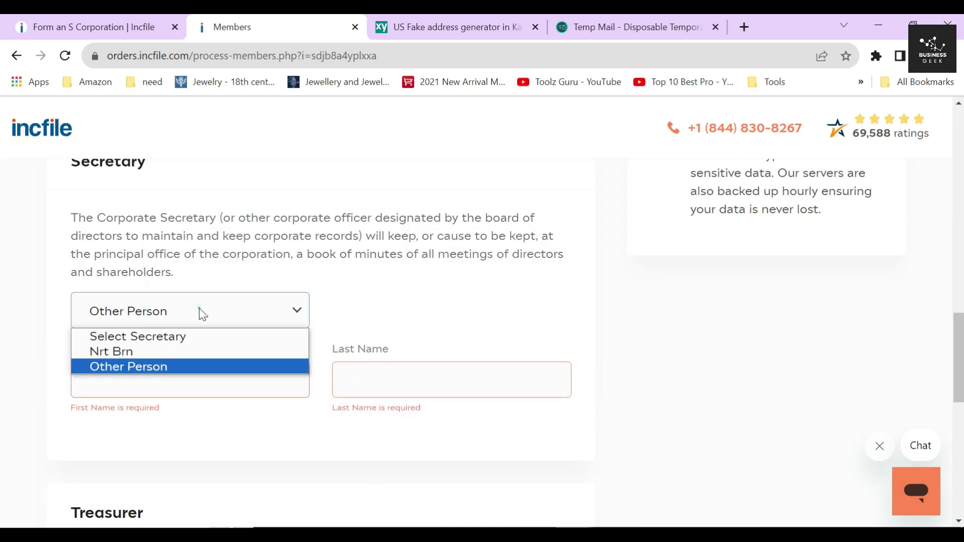
left_click(146, 353)
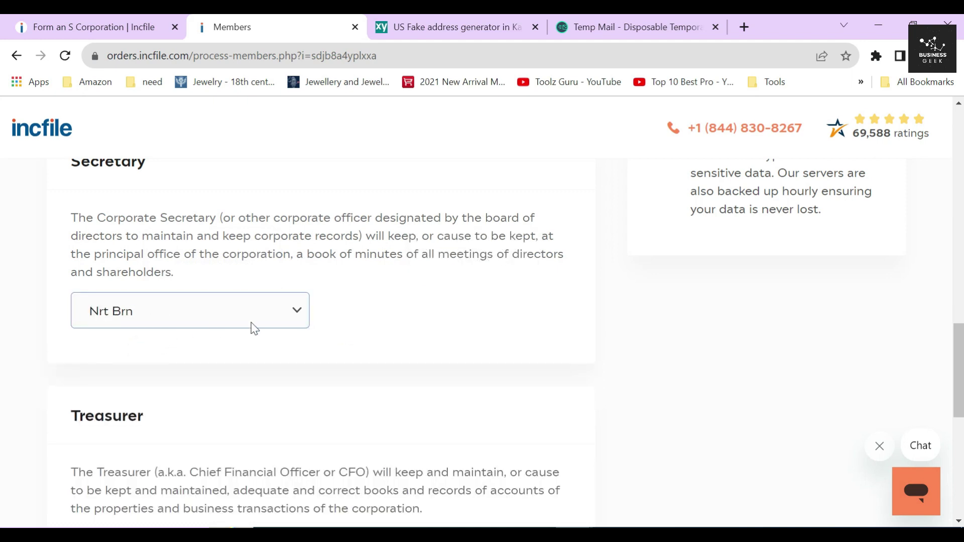
Assign the existing member as Treasurer, switching back from Other Person.
scroll(267, 310, "down", 3)
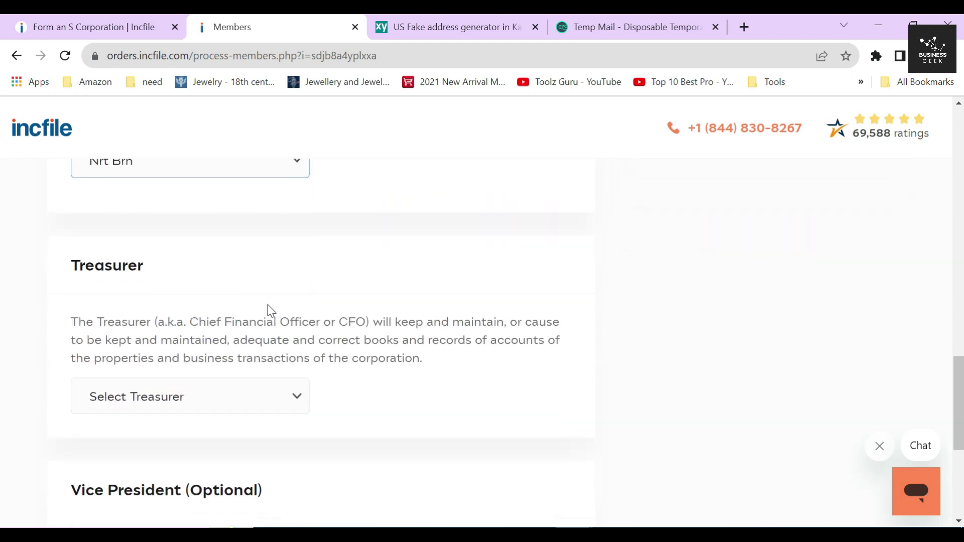
double_click(111, 264)
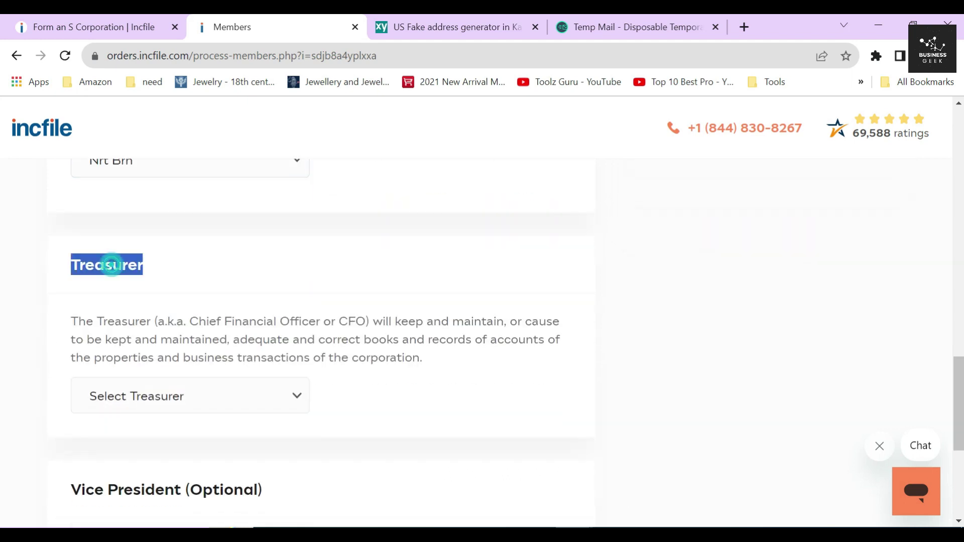
left_click(217, 258)
left_click(192, 396)
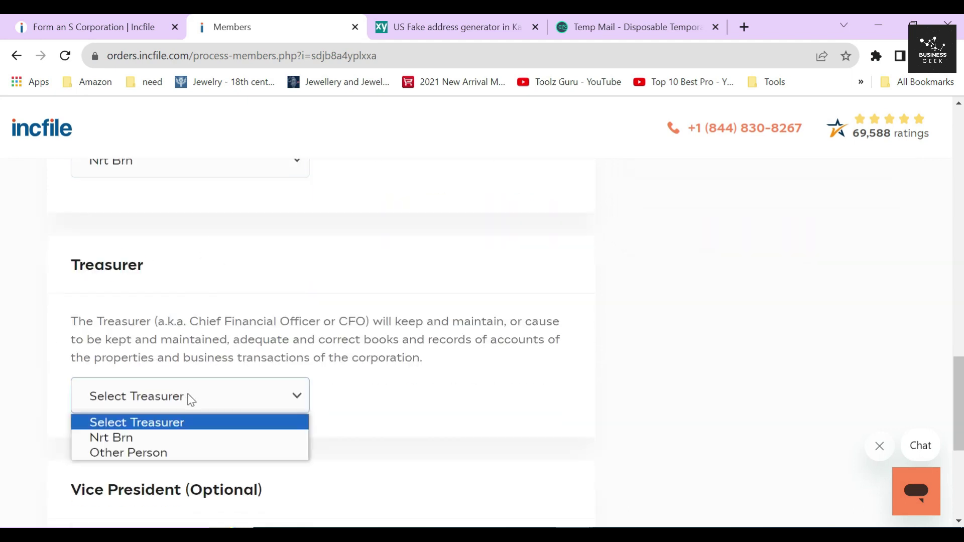
left_click(134, 454)
left_click(302, 464)
left_click(342, 465)
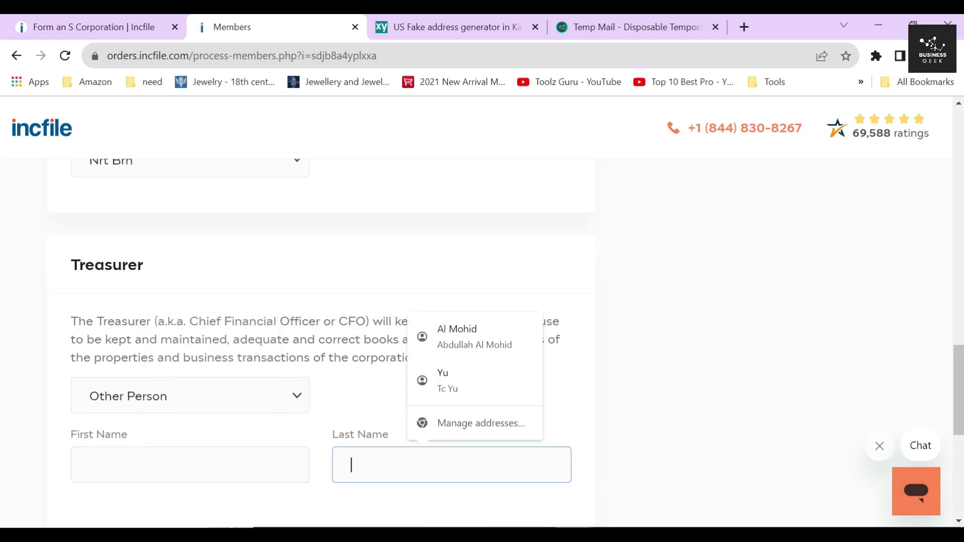
left_click(314, 440)
left_click(222, 402)
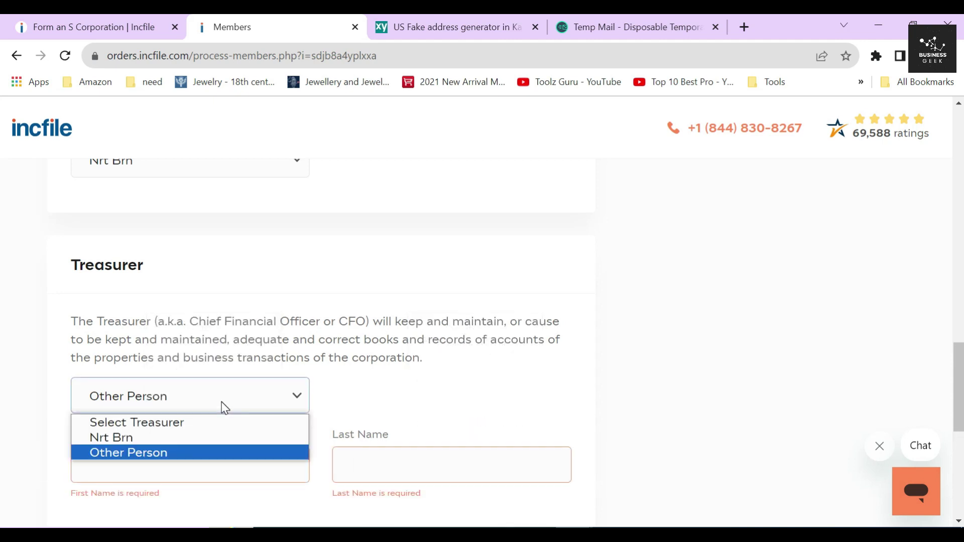
left_click(152, 443)
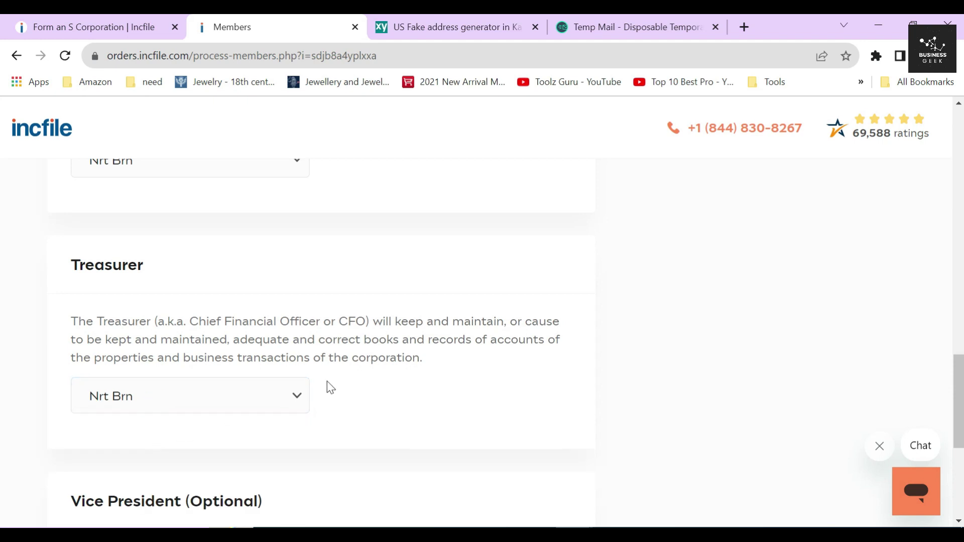
left_click_drag(69, 320, 425, 358)
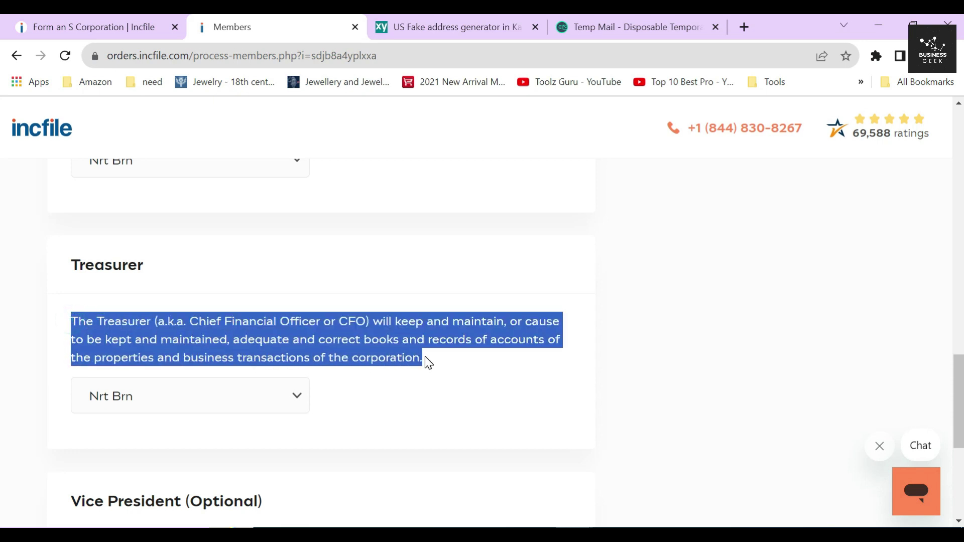
left_click(453, 367)
Leave the optional Vice President unassigned and submit the officers page.
scroll(431, 351, "down", 3)
triple_click(152, 275)
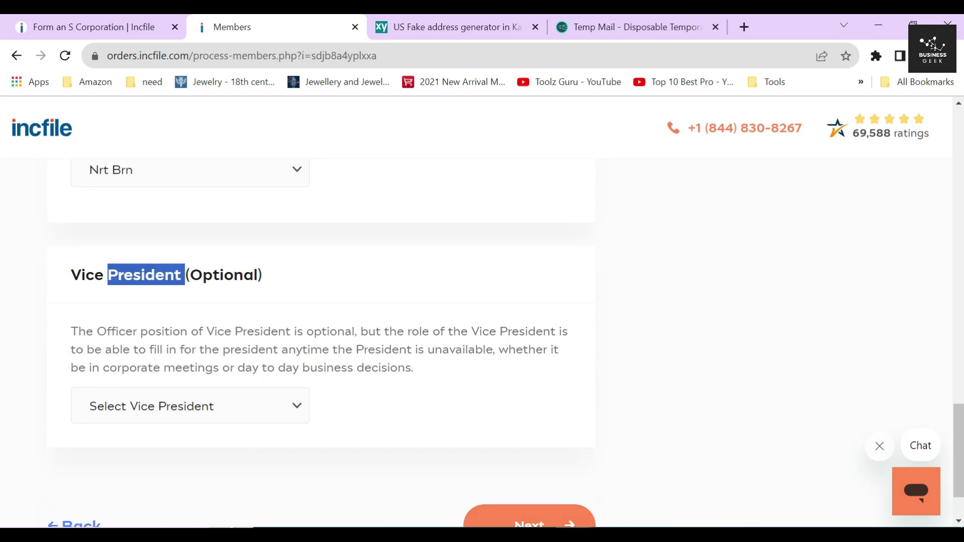
left_click(158, 299)
scroll(157, 300, "down", 2)
left_click_drag(66, 255, 428, 304)
left_click(428, 303)
left_click(255, 336)
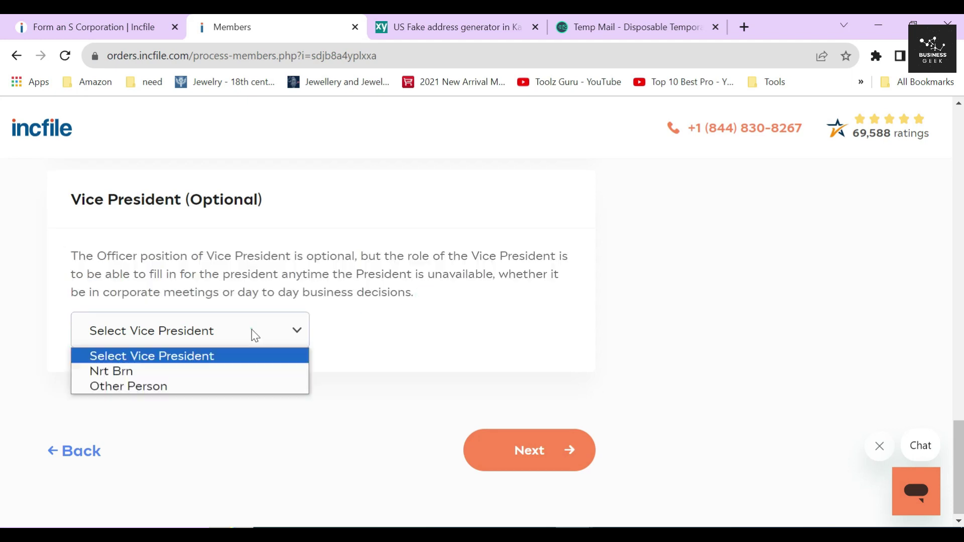
left_click(366, 330)
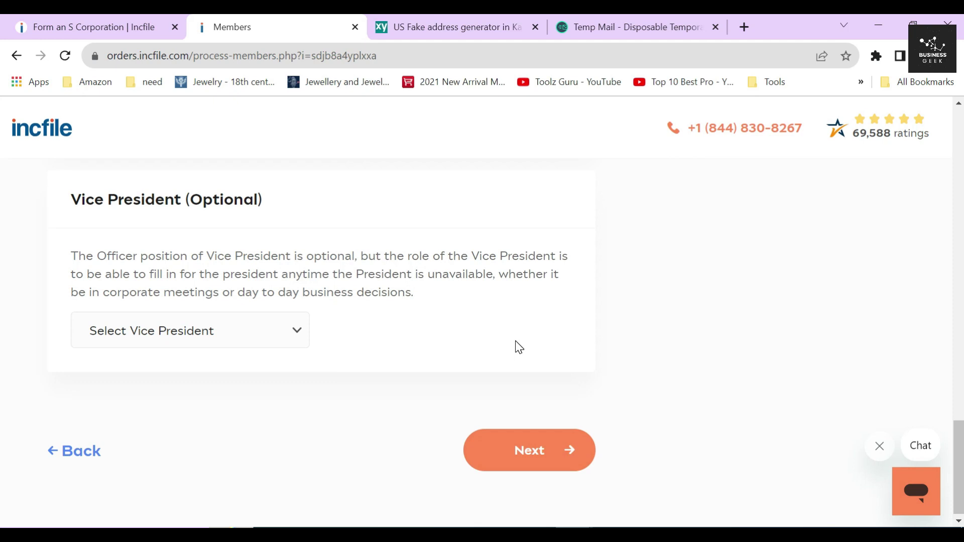
left_click(518, 455)
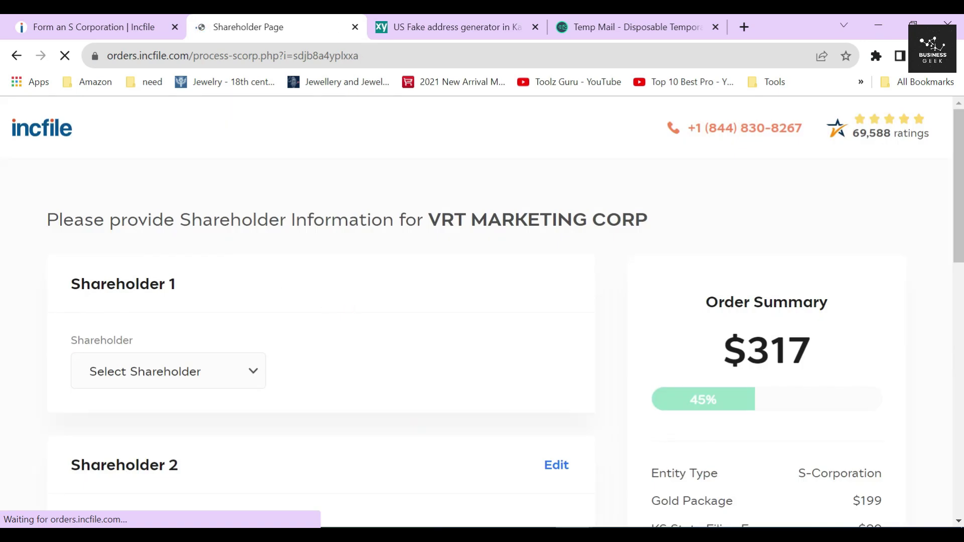
Choose the existing member as Shareholder 1 and reuse the listed address.
left_click_drag(108, 284, 245, 291)
left_click(253, 285)
scroll(261, 284, "down", 3)
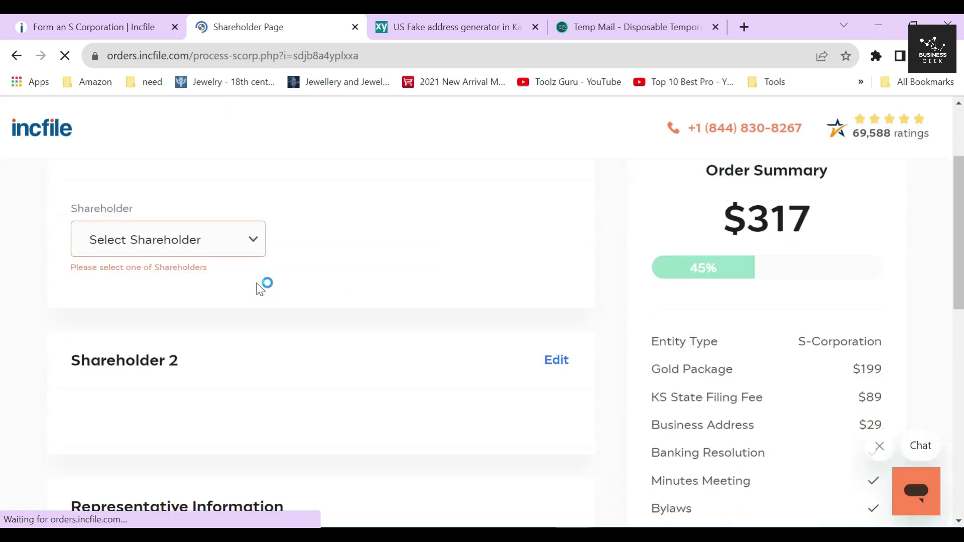
left_click(189, 220)
left_click(165, 260)
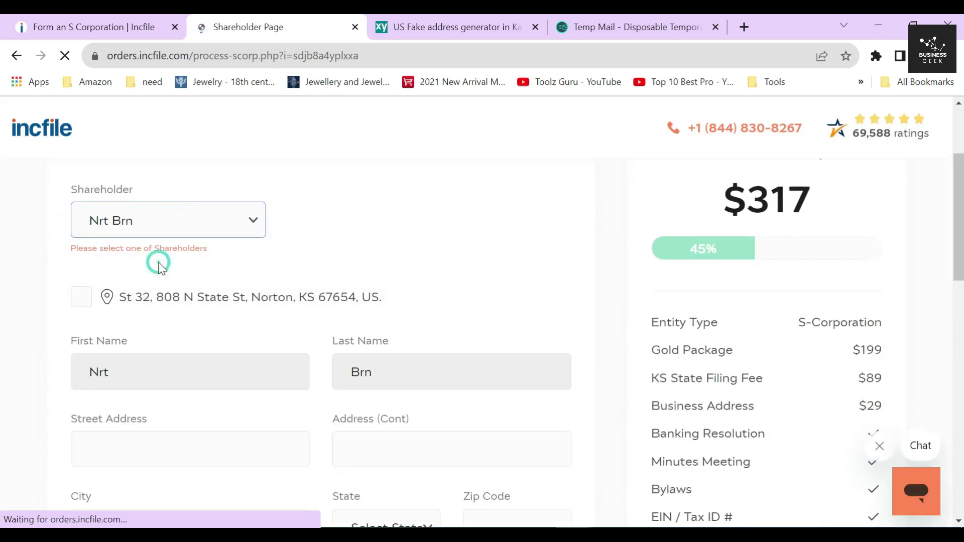
left_click(82, 271)
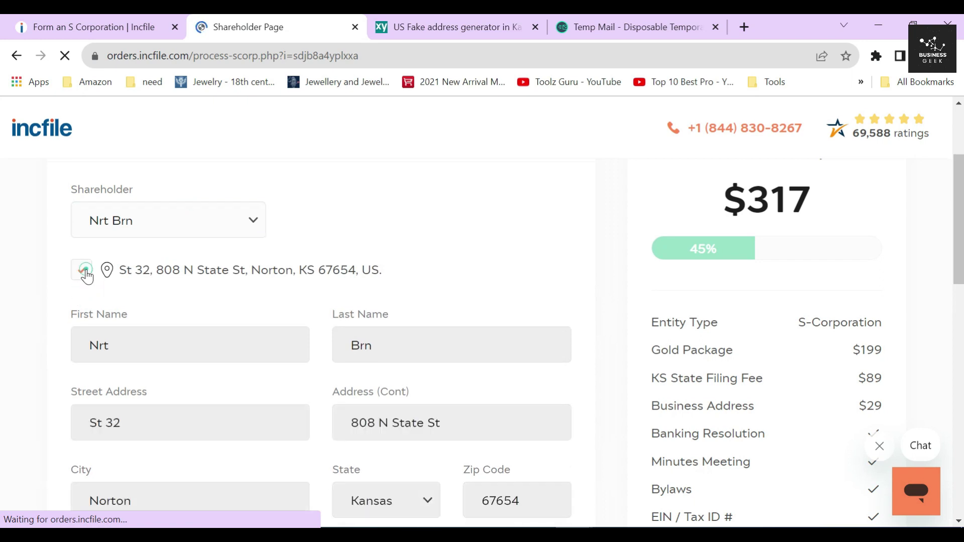
Enter 500 shares and the shareholder's SSN, then save Shareholder 1.
scroll(102, 330, "down", 2)
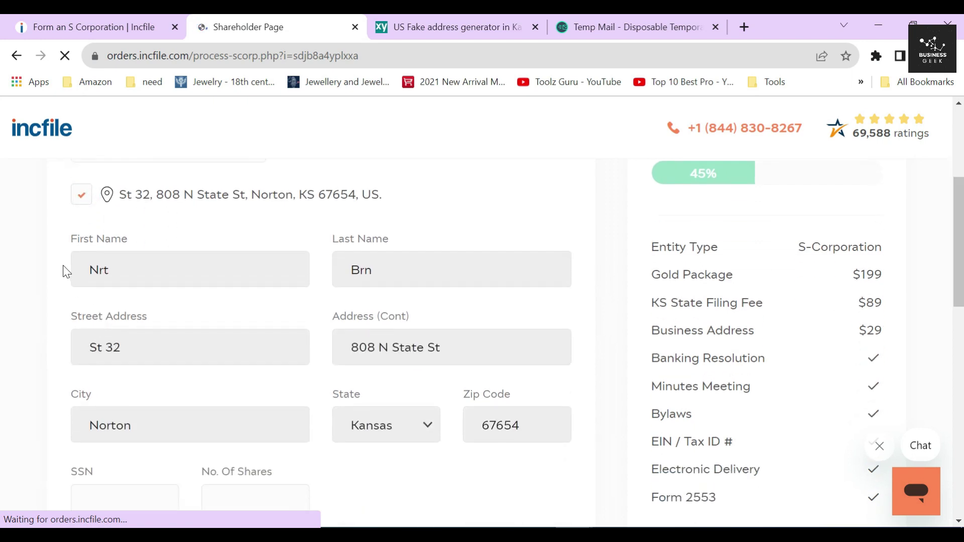
scroll(65, 350, "down", 3)
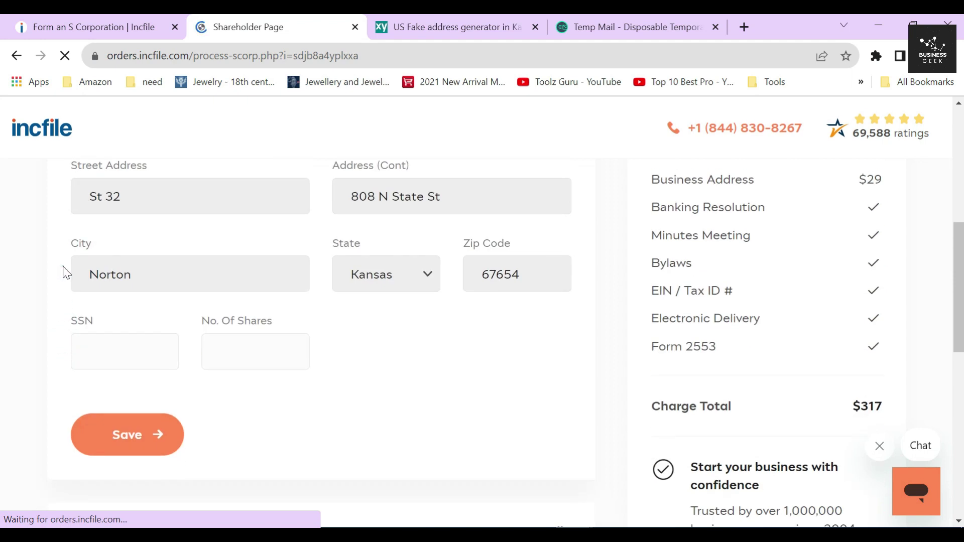
left_click(258, 344)
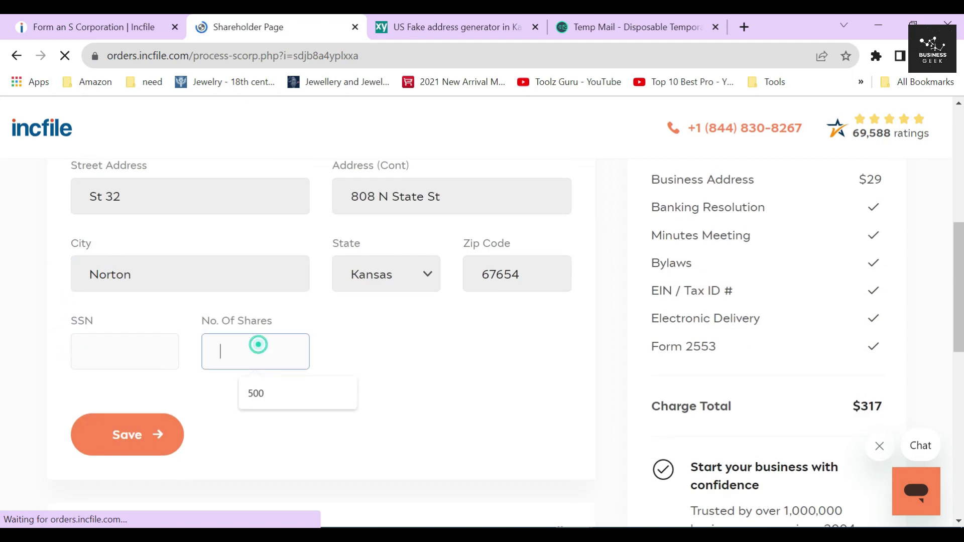
left_click(265, 393)
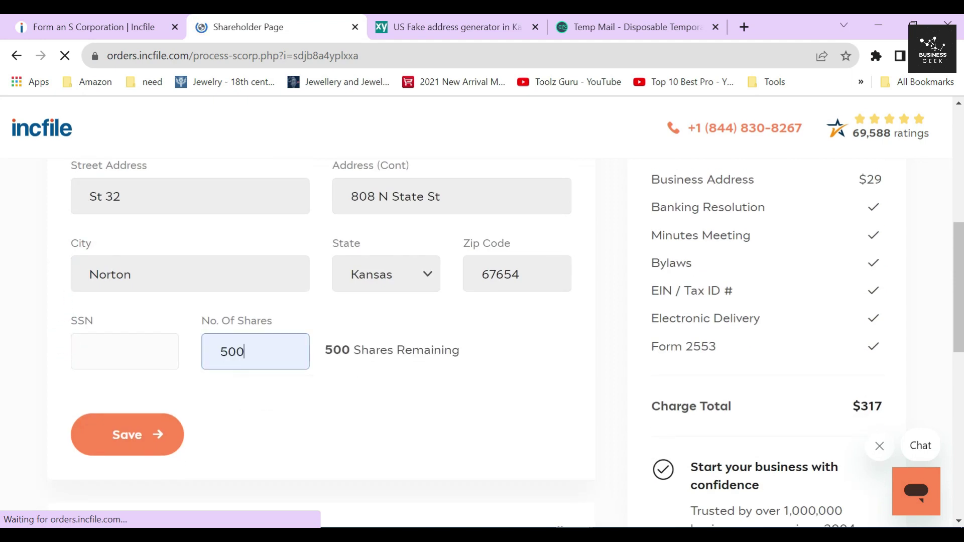
left_click(327, 358)
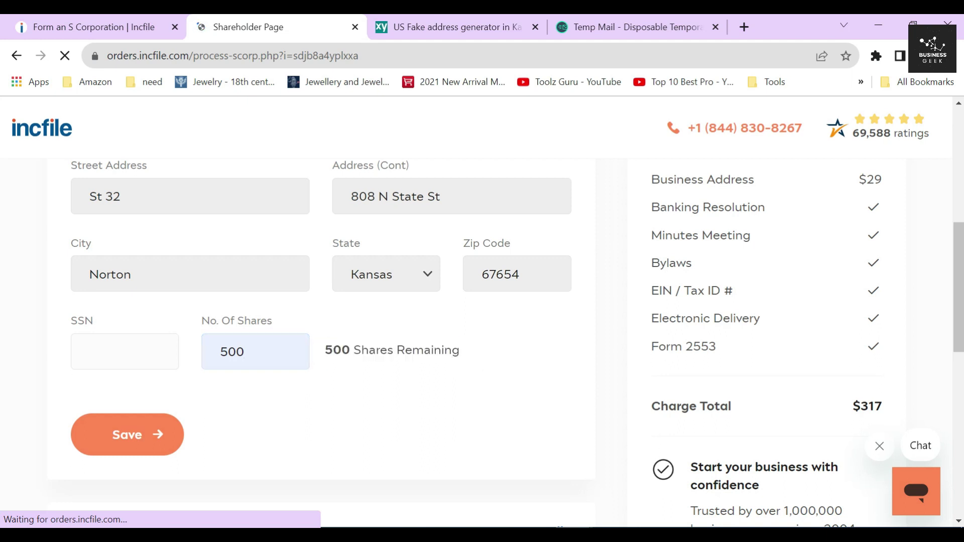
left_click(119, 349)
type("645-65-7456")
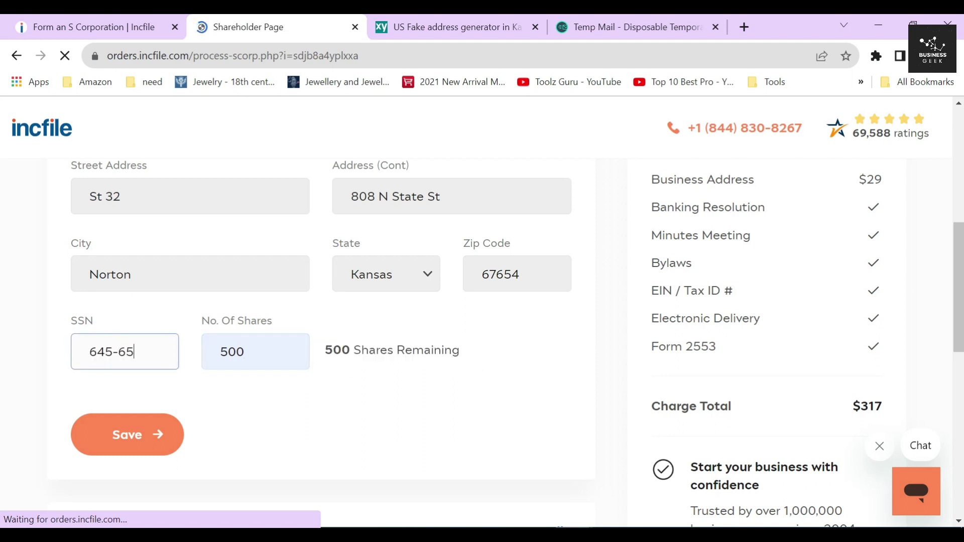
left_click(144, 435)
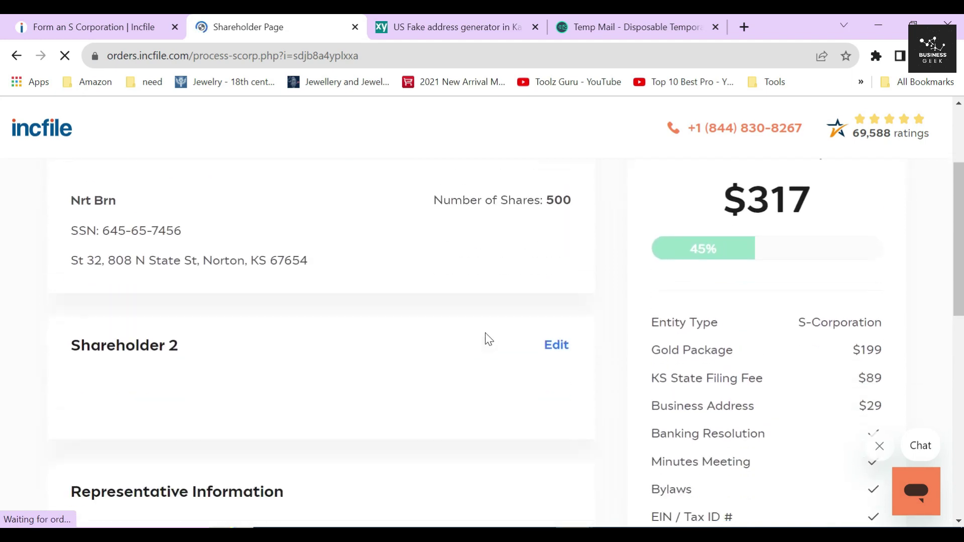
Edit Shareholder 2 as Other Person using the shared business address.
left_click(552, 346)
left_click(226, 279)
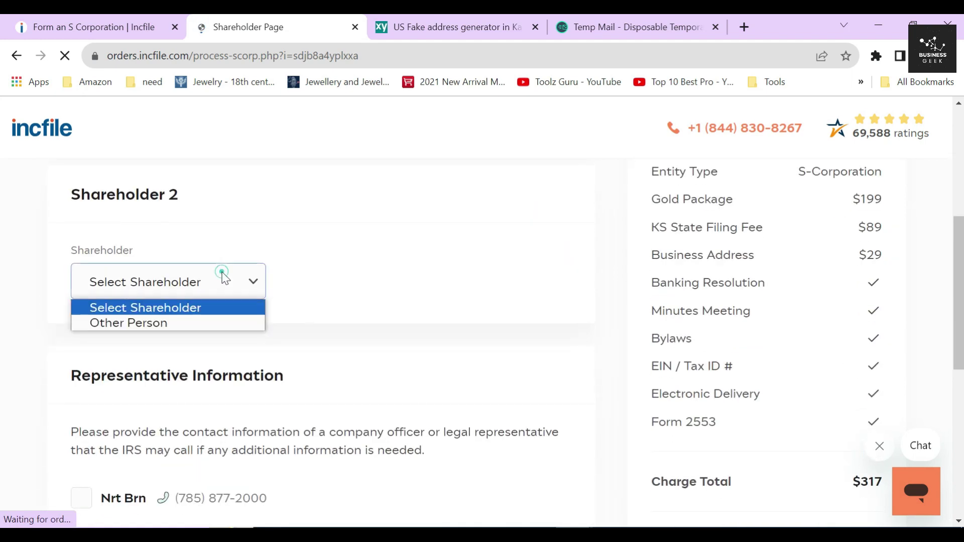
left_click(163, 323)
left_click(81, 330)
scroll(126, 321, "down", 3)
Fill in the second shareholder's first and last name.
left_click(160, 247)
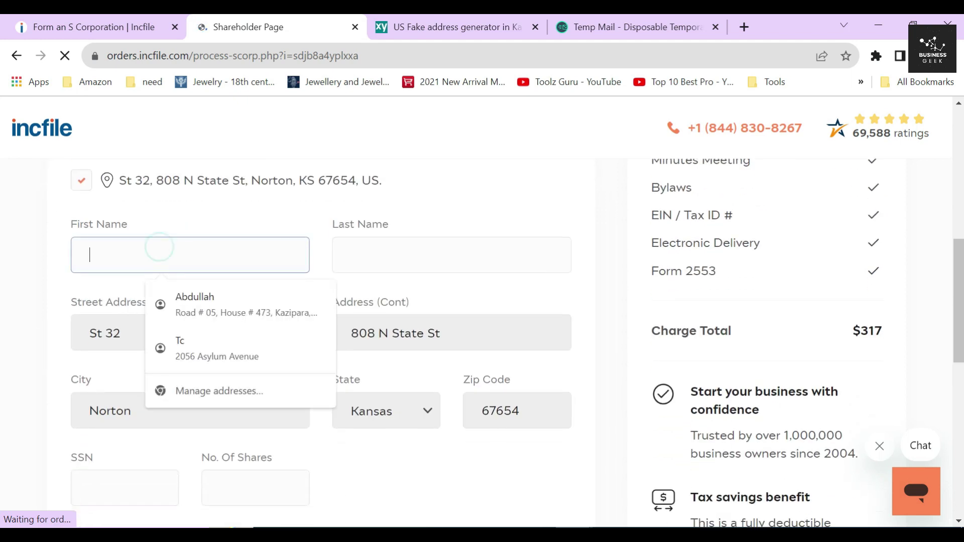
type("Tr")
key("Tab")
type("er")
key("Down")
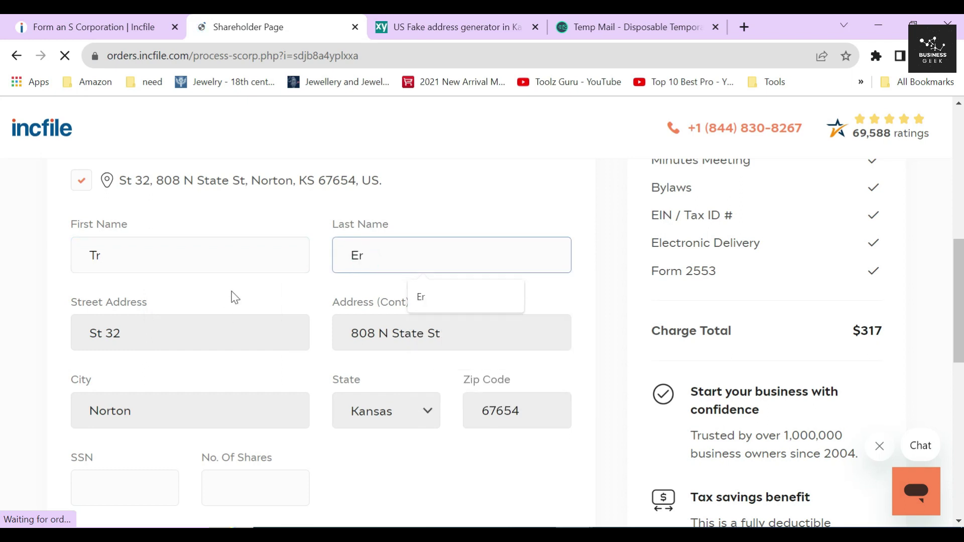
key("Return")
Give Shareholder 2 500 shares and their SSN, then save.
scroll(232, 297, "down", 2)
key("Tab")
key("Tab")
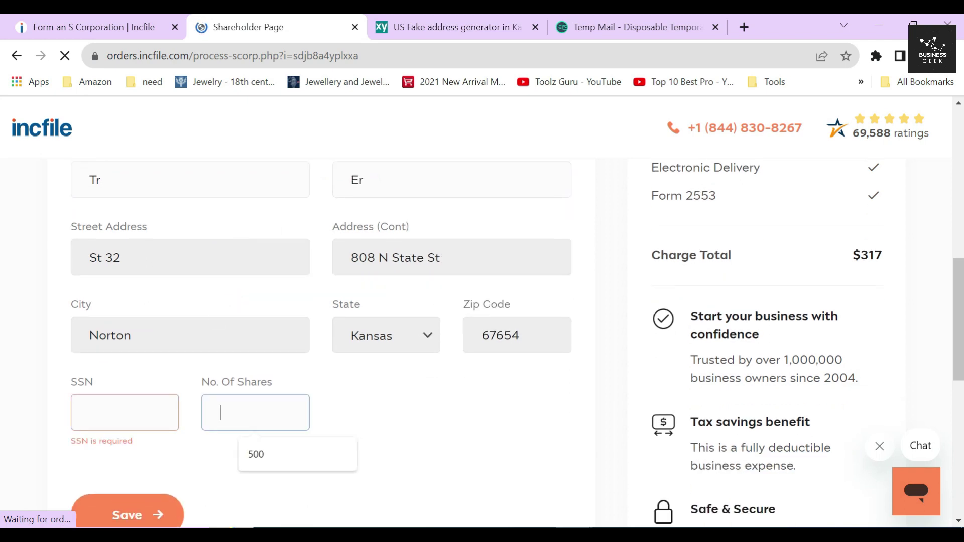
key("Down")
key("Return")
left_click_drag(327, 420, 446, 421)
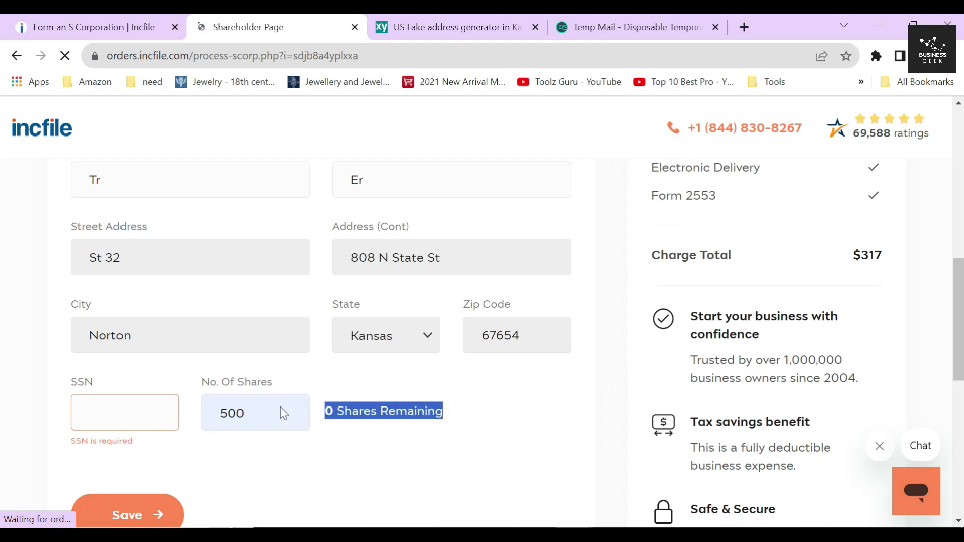
left_click(125, 412)
type("43")
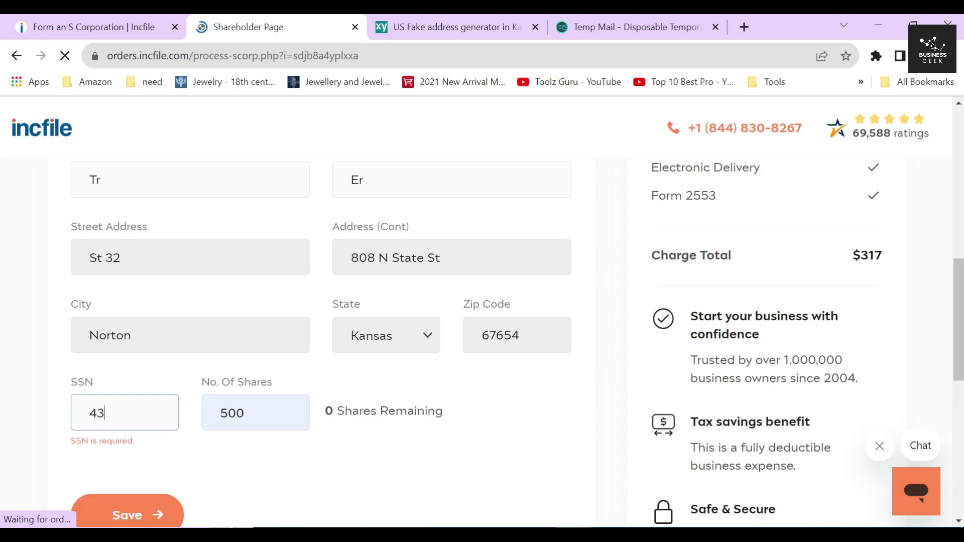
type("5-24-5235")
key("Return")
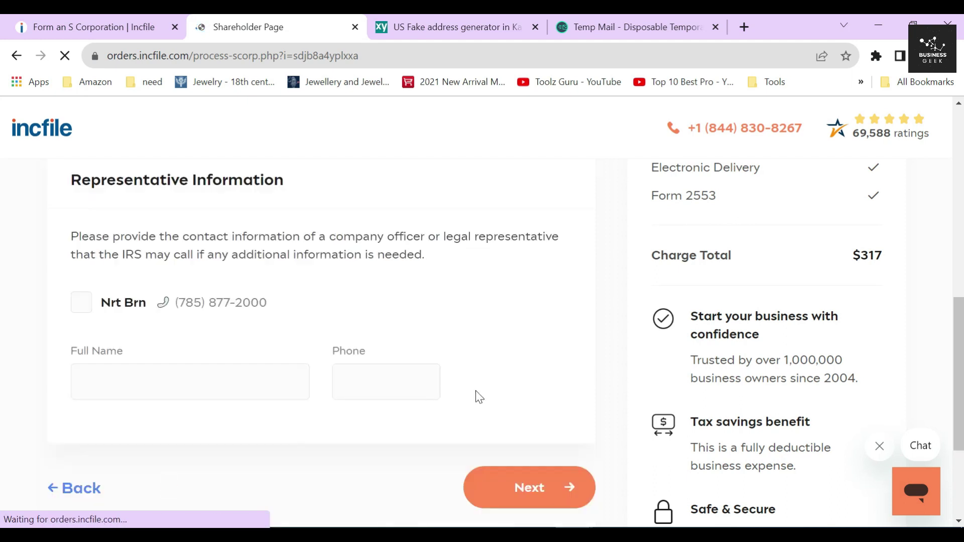
scroll(559, 345, "up", 9)
Read the Representative Information heading and the paragraph about whom the IRS may contact.
scroll(608, 326, "down", 1)
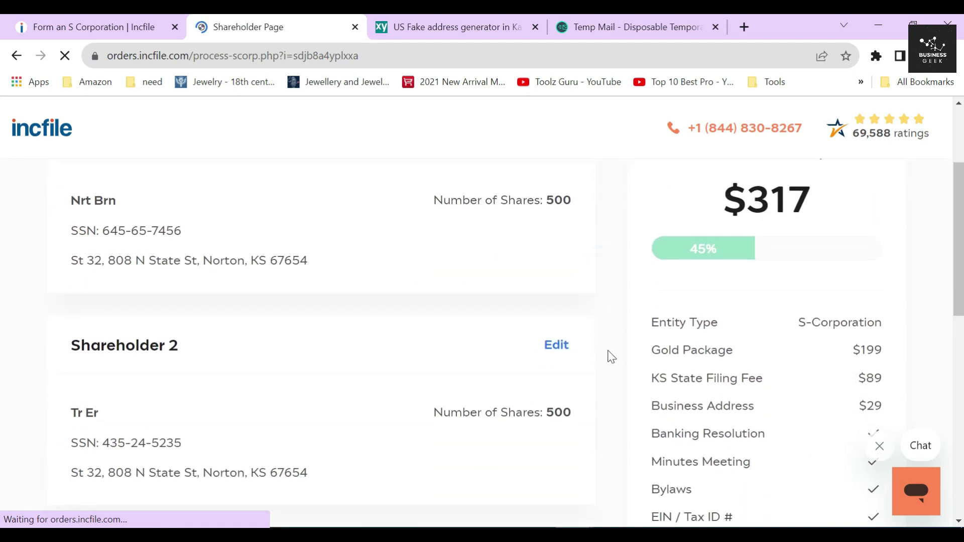
scroll(602, 346, "down", 6)
scroll(355, 359, "up", 1)
left_click_drag(284, 255, 71, 256)
left_click(196, 283)
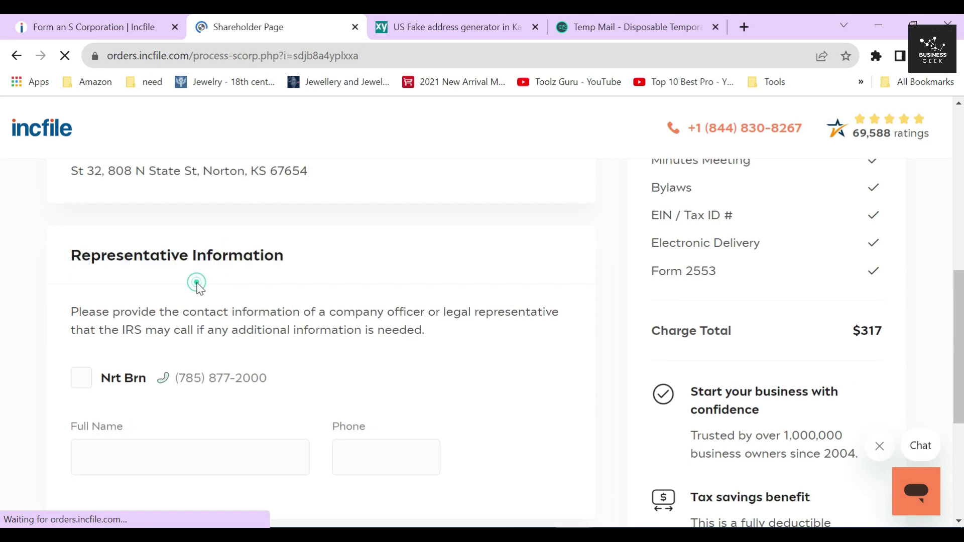
left_click_drag(69, 312, 438, 339)
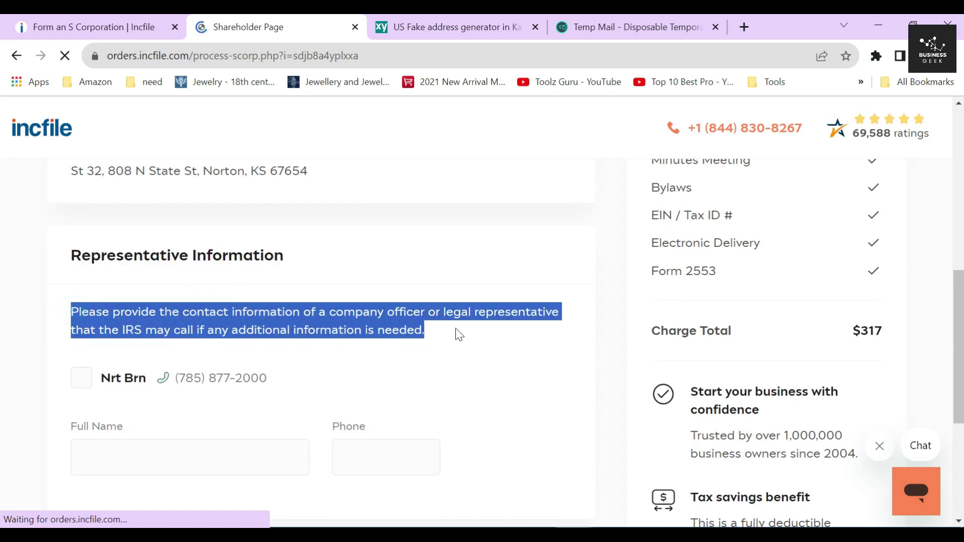
left_click(450, 333)
scroll(211, 323, "down", 1)
Make the first shareholder the representative, auto-filling their full name and phone number.
left_click(83, 302)
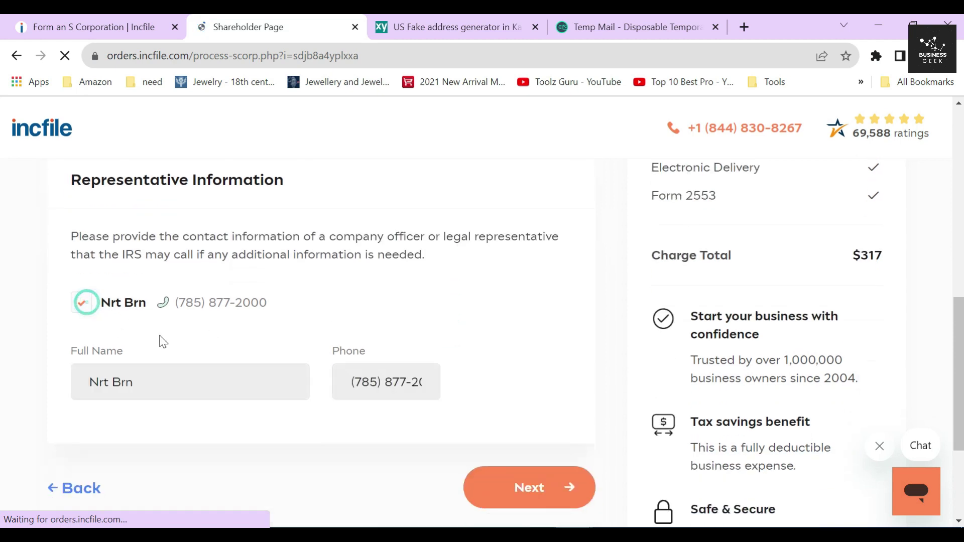
left_click_drag(323, 303, 183, 314)
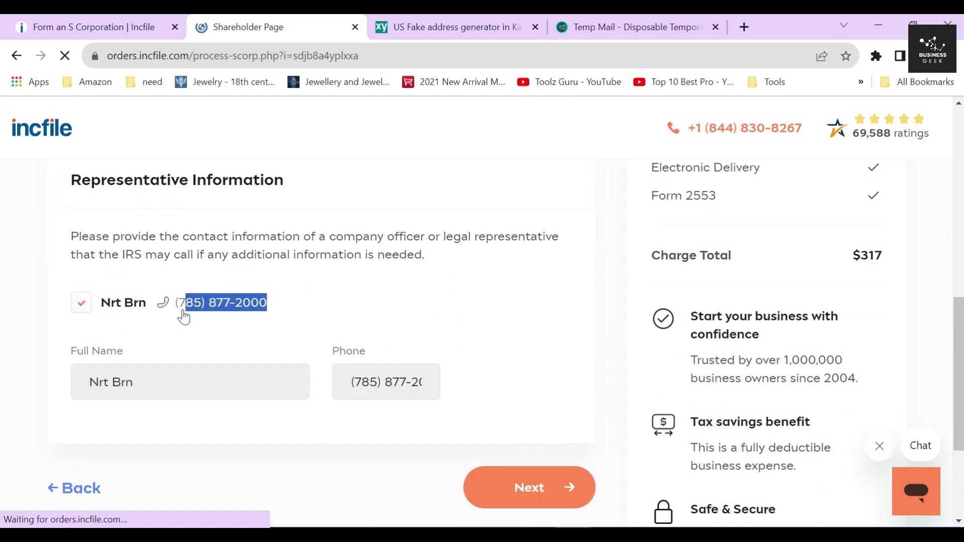
left_click(433, 299)
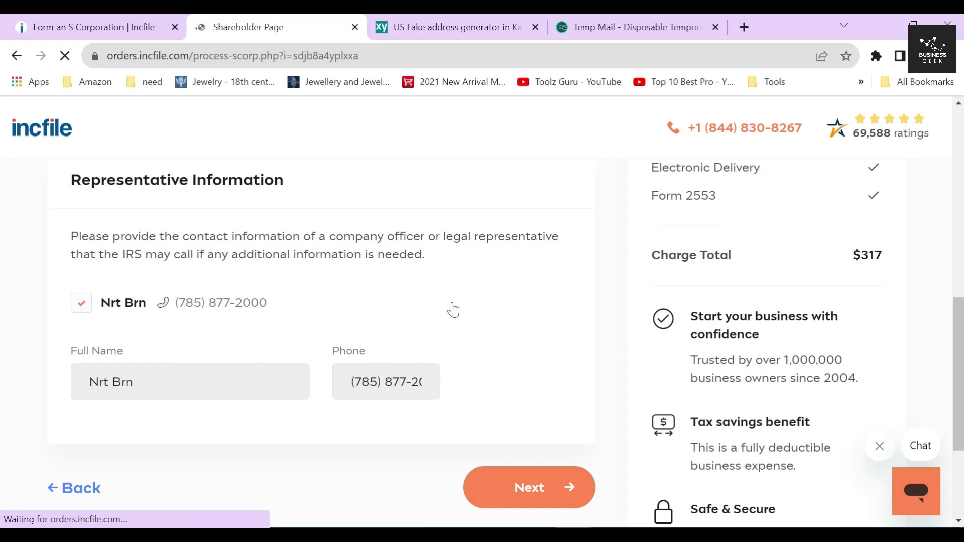
scroll(453, 310, "down", 1)
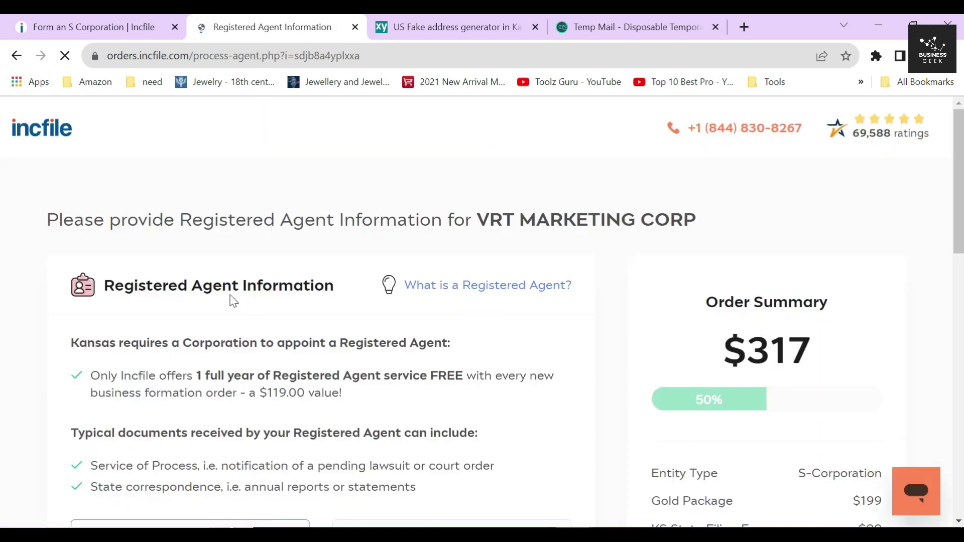
Review the Registered Agent section, noting the Kansas requirement and the $119.00 value.
triple_click(151, 285)
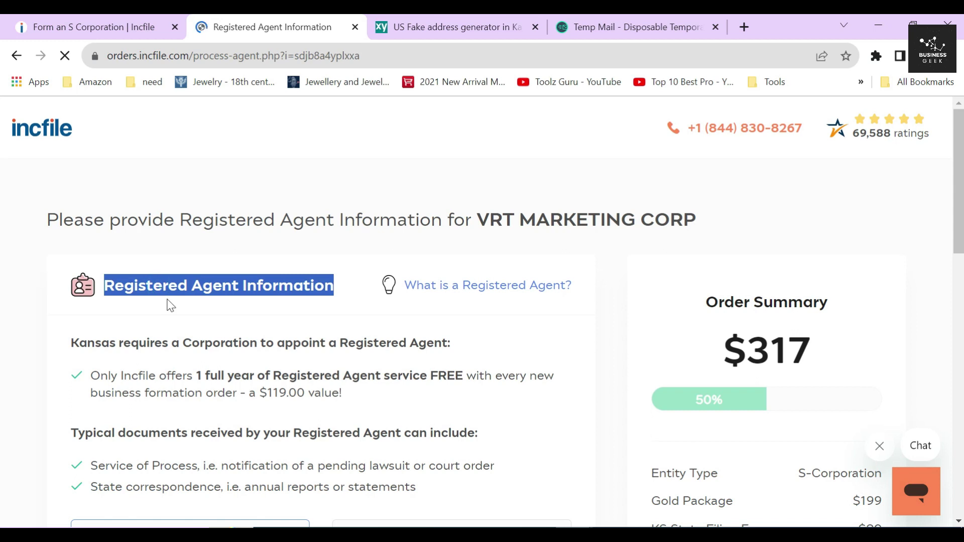
left_click(273, 310)
scroll(276, 307, "down", 1)
left_click_drag(71, 267, 460, 277)
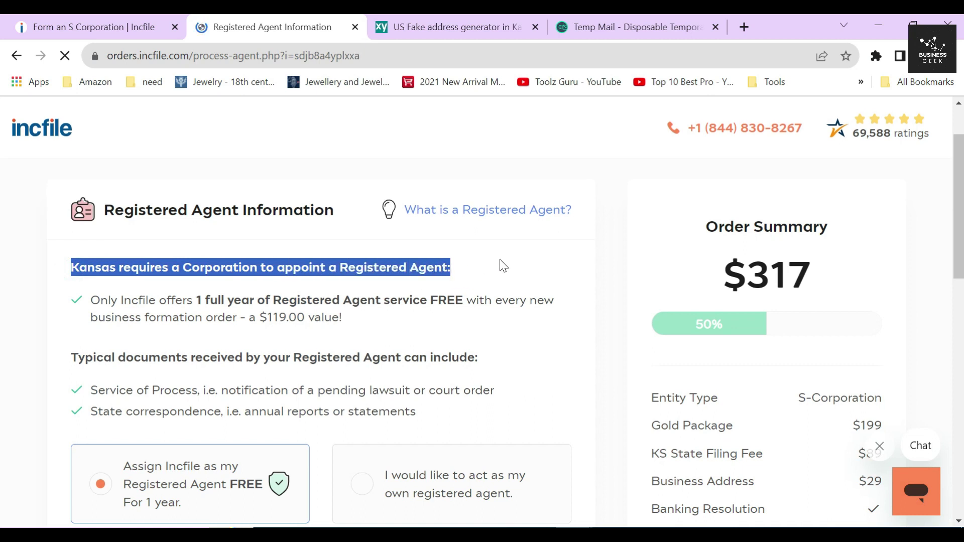
left_click(468, 273)
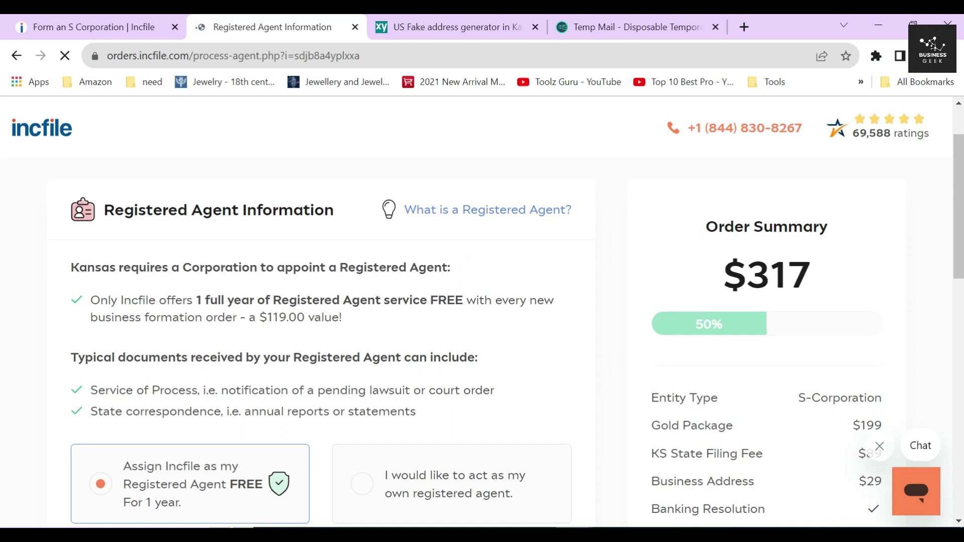
left_click_drag(260, 322, 307, 319)
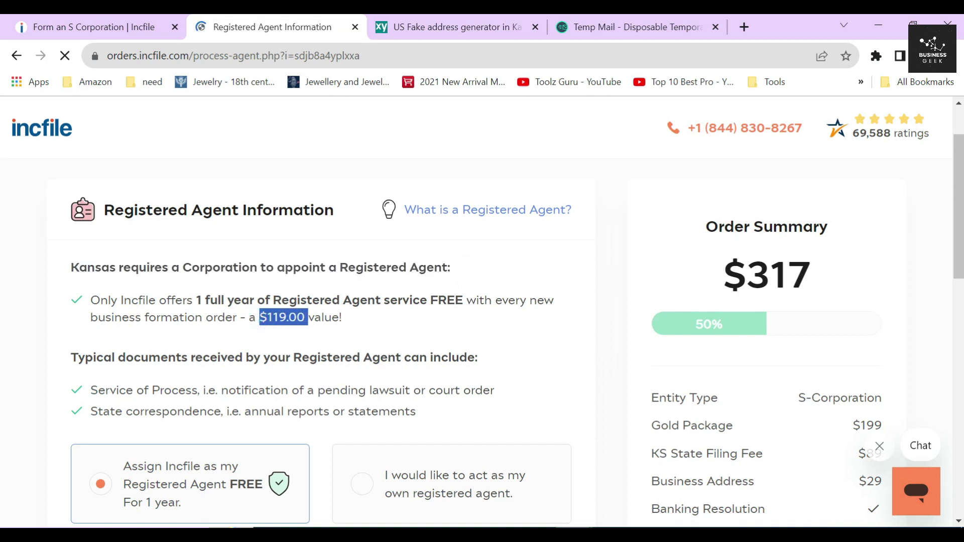
left_click(300, 330)
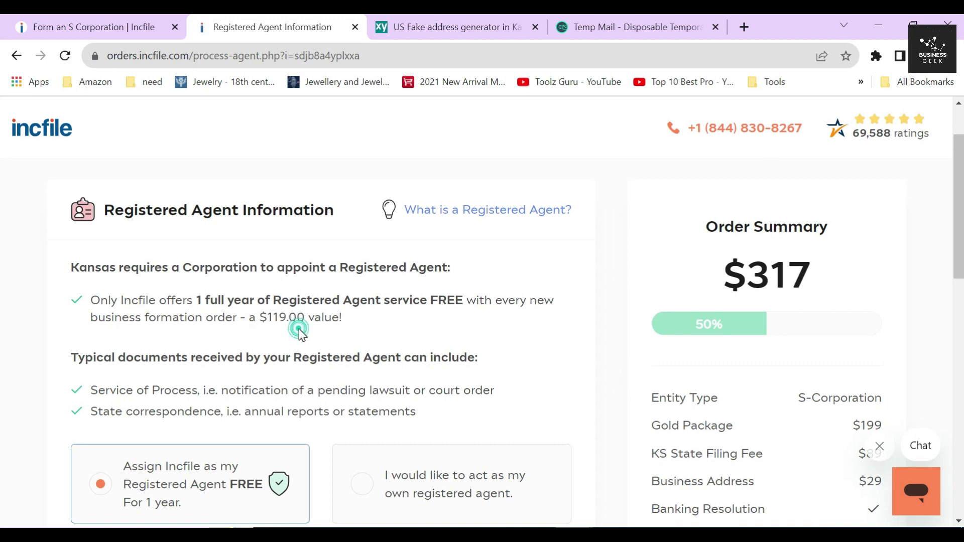
Keep Incfile as the free first-year registered agent and submit the step.
scroll(300, 330, "down", 3)
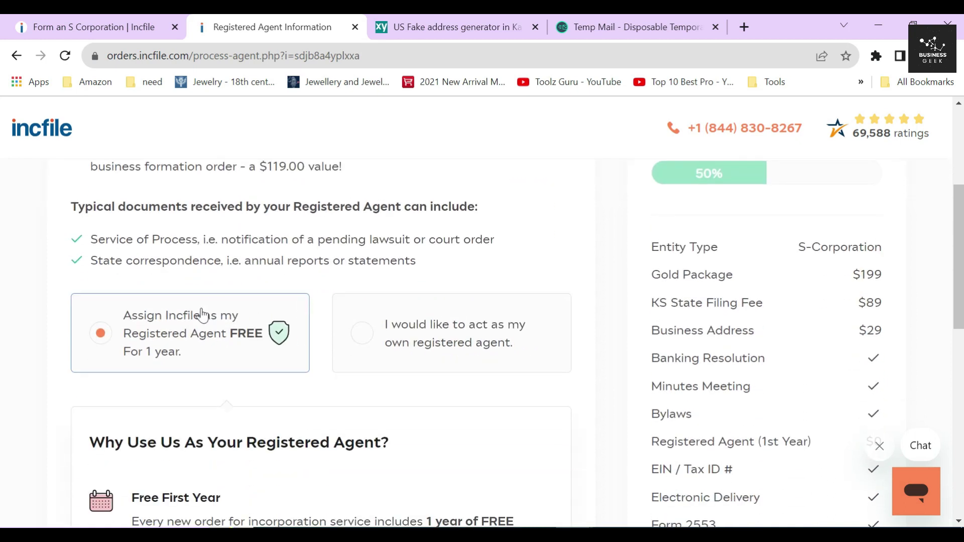
scroll(382, 335, "down", 2)
scroll(382, 335, "down", 10)
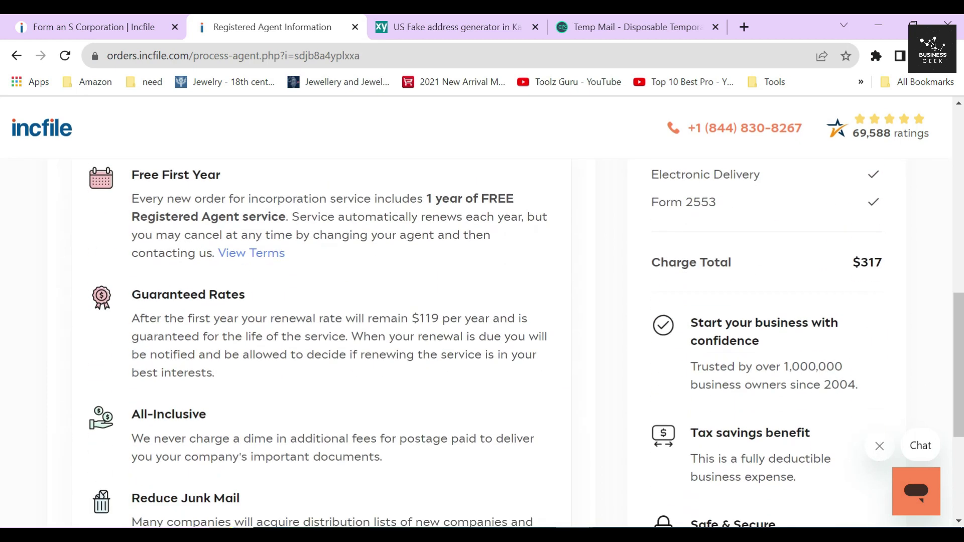
left_click(526, 468)
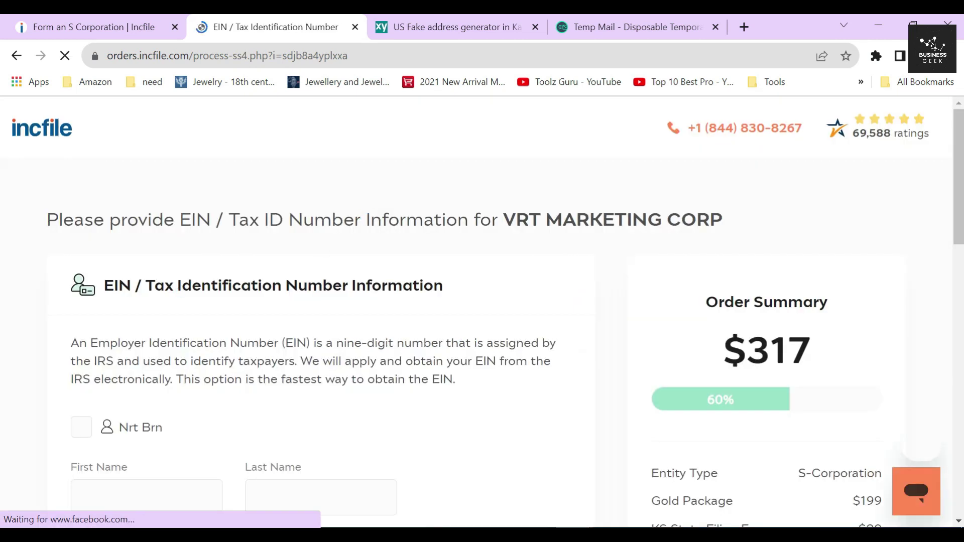
Read the EIN / Tax Identification Number explanation, including the nine-digit IRS number details.
triple_click(177, 290)
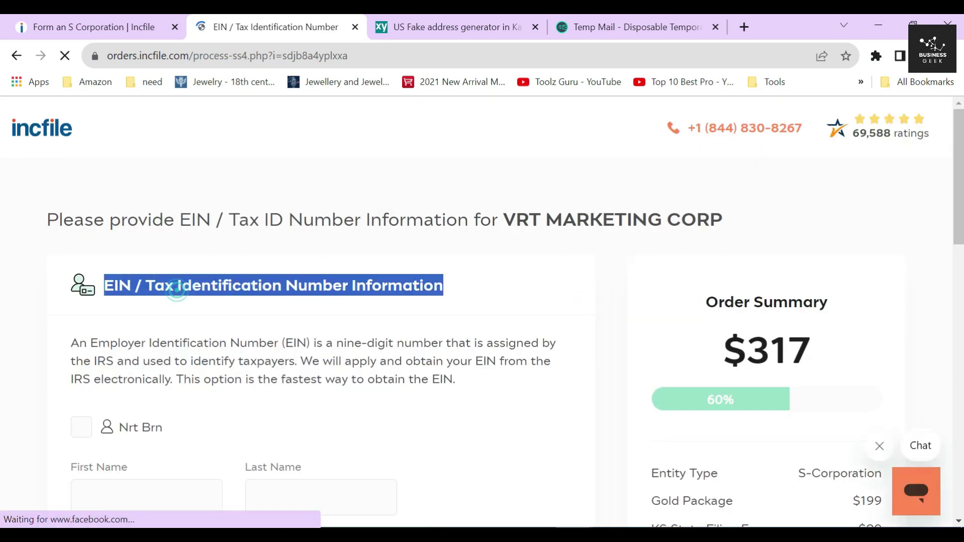
left_click(149, 316)
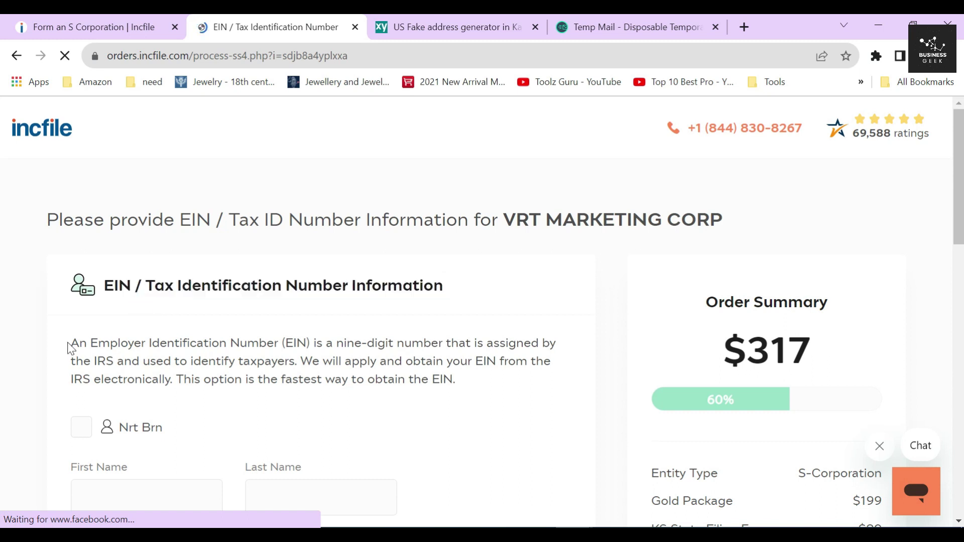
left_click_drag(71, 343, 278, 340)
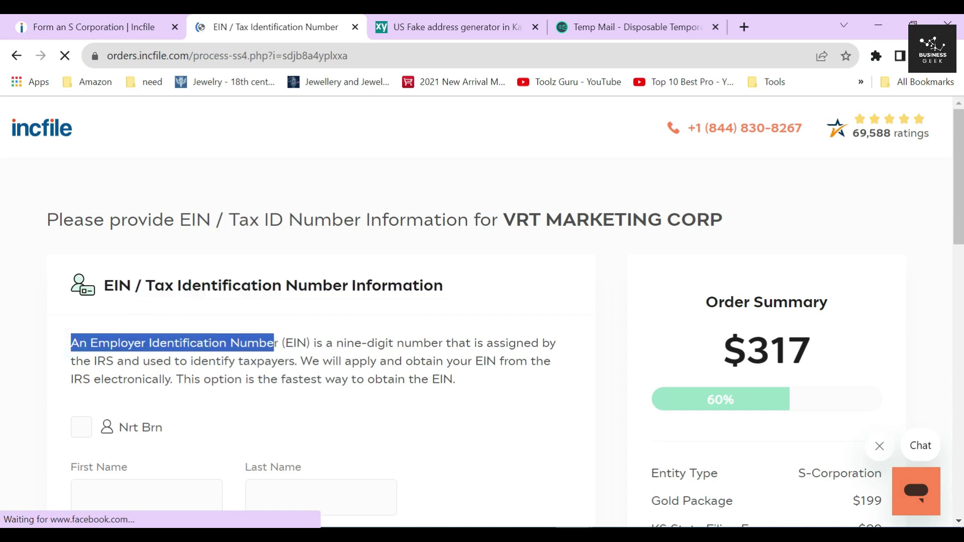
left_click(315, 353)
left_click_drag(336, 344, 404, 344)
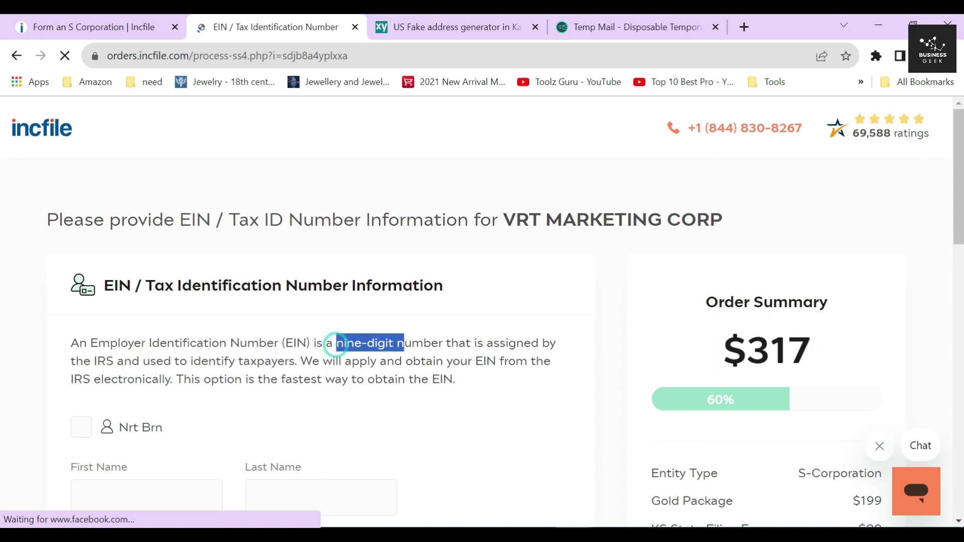
left_click(445, 360)
double_click(105, 361)
left_click_drag(188, 361, 297, 361)
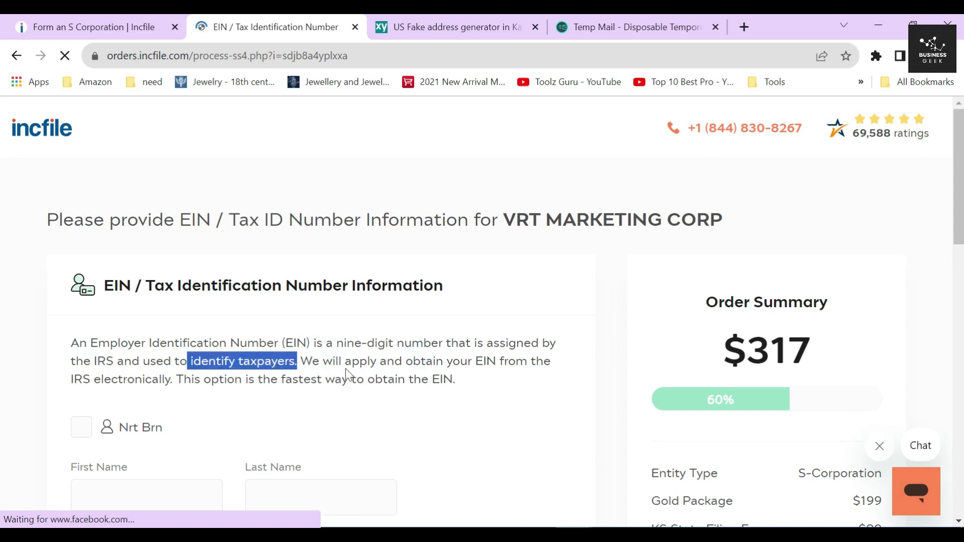
left_click(345, 369)
left_click_drag(176, 379, 453, 379)
scroll(355, 340, "down", 3)
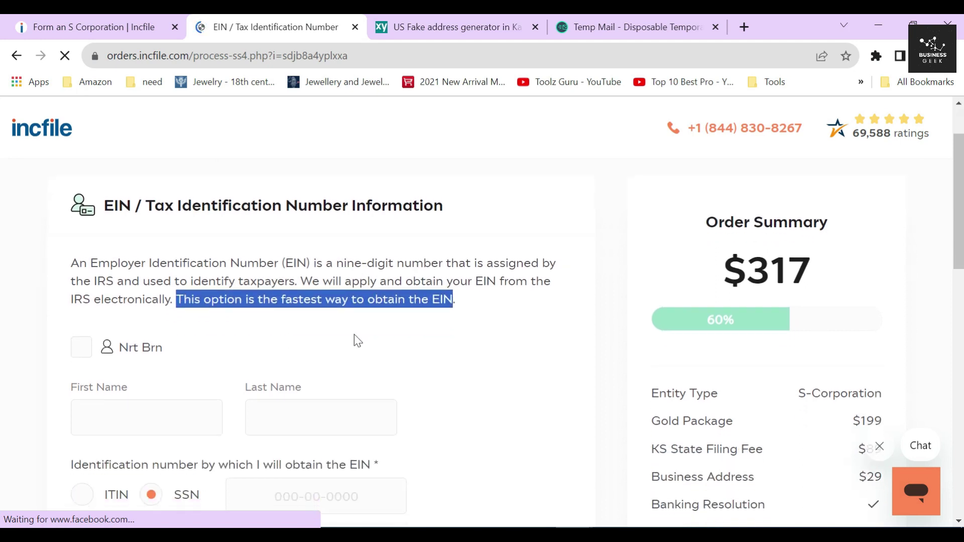
scroll(294, 285, "up", 1)
left_click(304, 222)
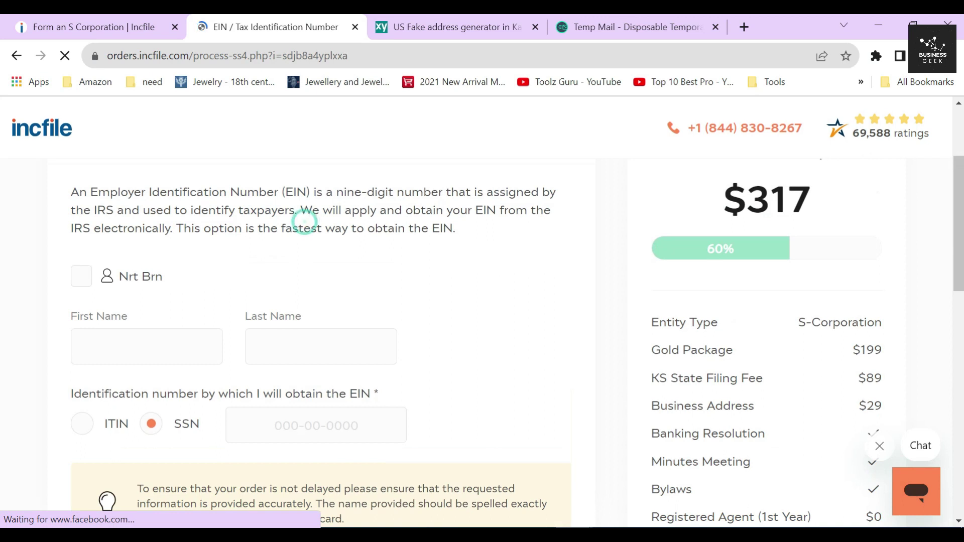
Fill the EIN applicant from the first shareholder and enter their Social Security Number.
left_click(82, 276)
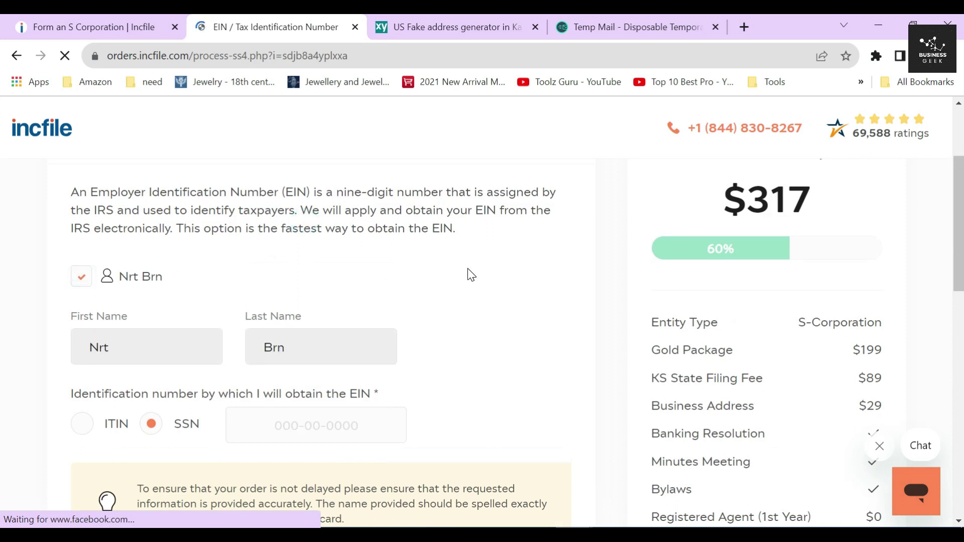
scroll(471, 275, "down", 1)
left_click(316, 350)
type("765-63-4242")
left_click(476, 340)
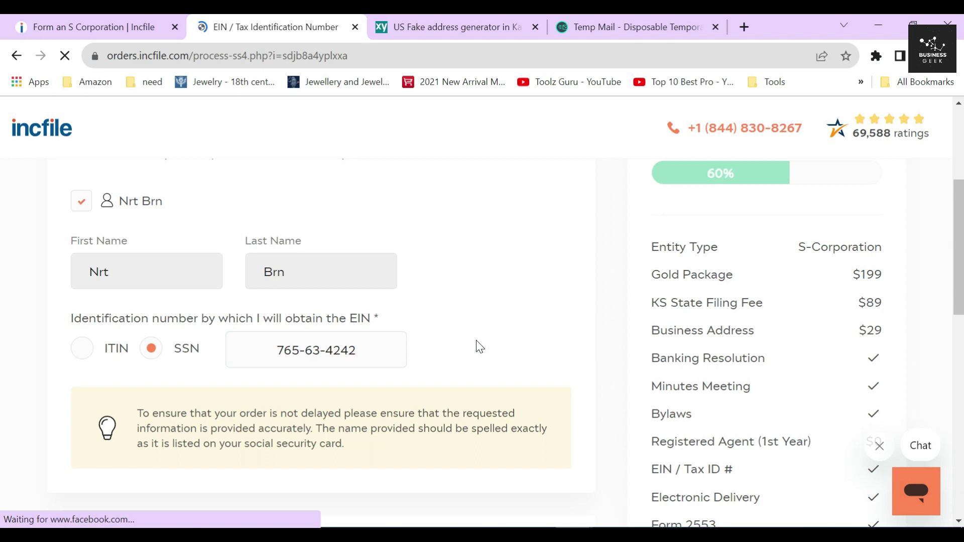
Read the tip about spelling the applicant's name correctly.
scroll(484, 339, "down", 2)
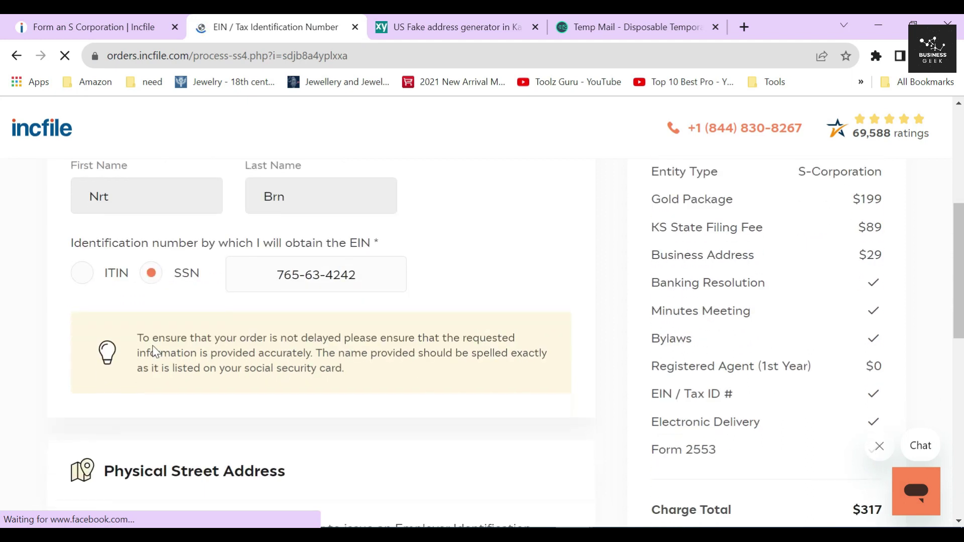
left_click_drag(137, 338, 330, 368)
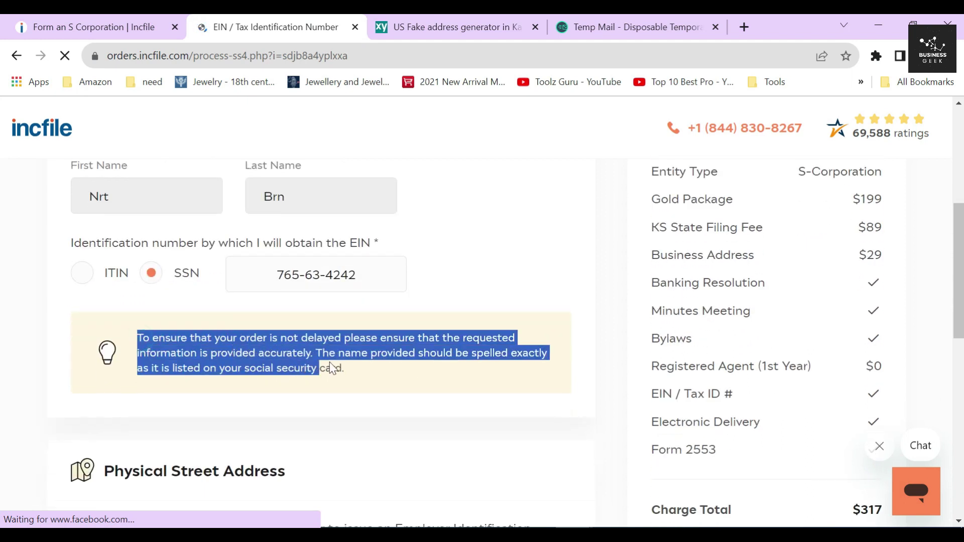
left_click(357, 370)
scroll(452, 293, "up", 2)
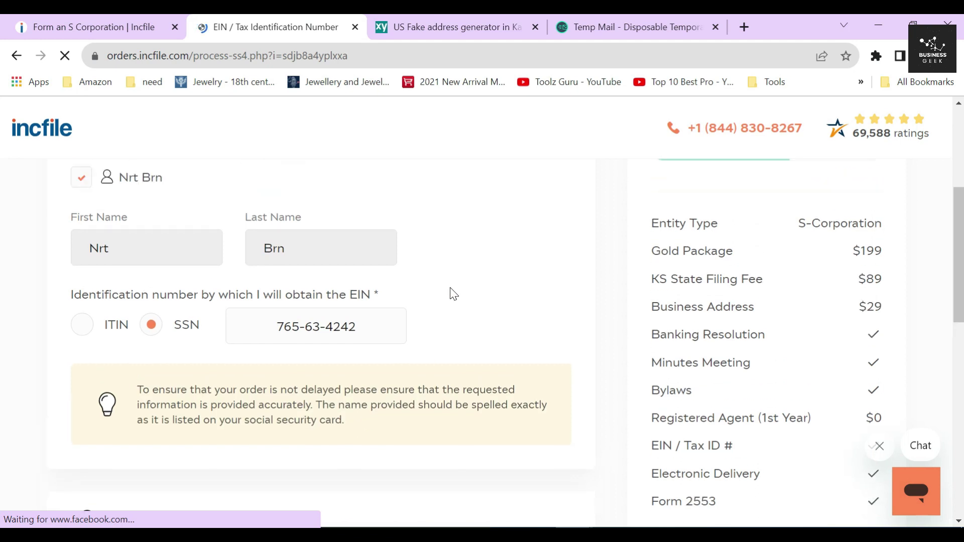
scroll(450, 288, "down", 4)
scroll(450, 288, "up", 6)
Recheck the entered SSN value in the identification field.
left_click(415, 327)
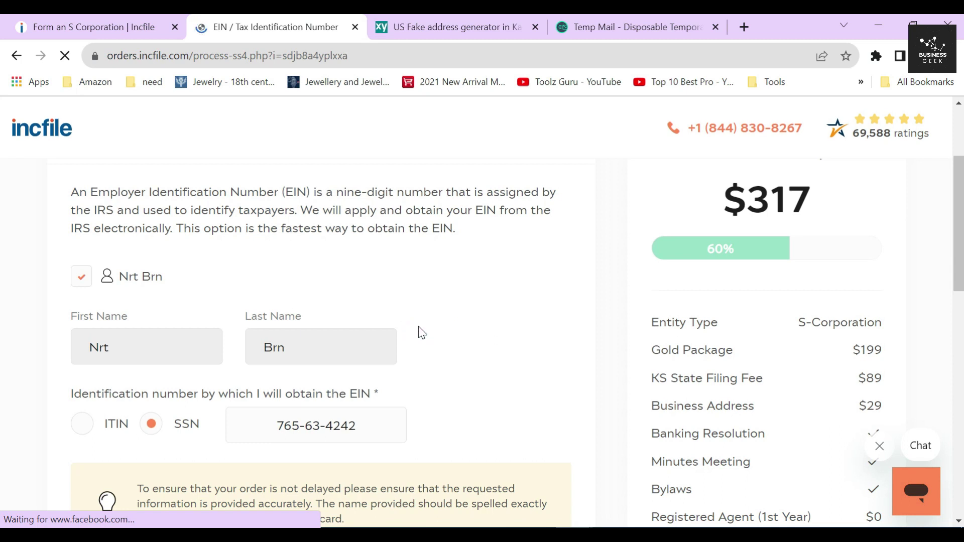
scroll(421, 333, "down", 1)
left_click(365, 350)
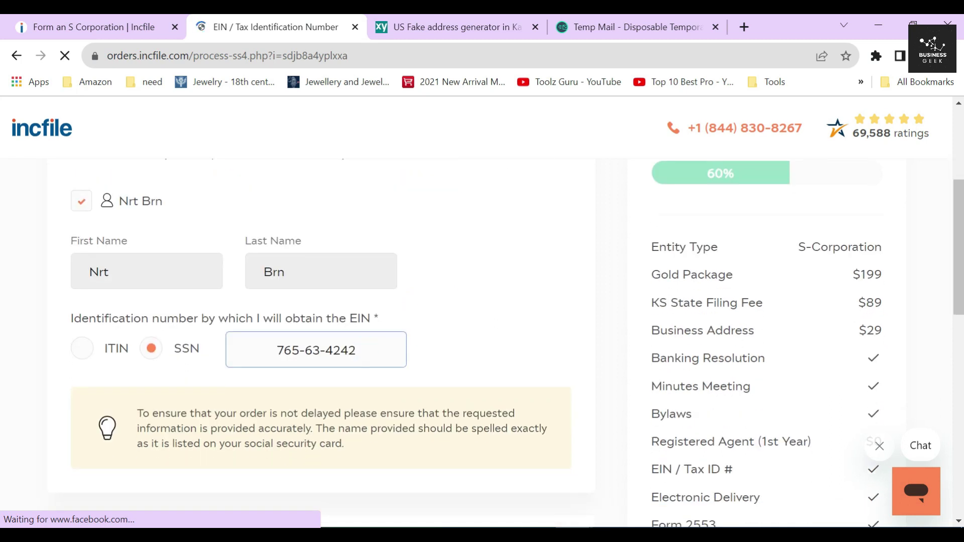
triple_click(365, 350)
left_click(471, 347)
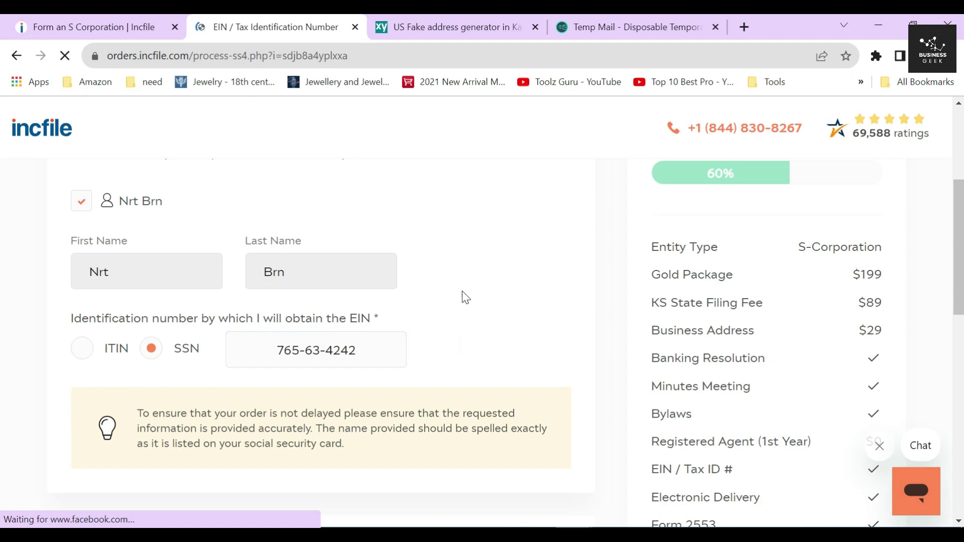
scroll(465, 298, "down", 5)
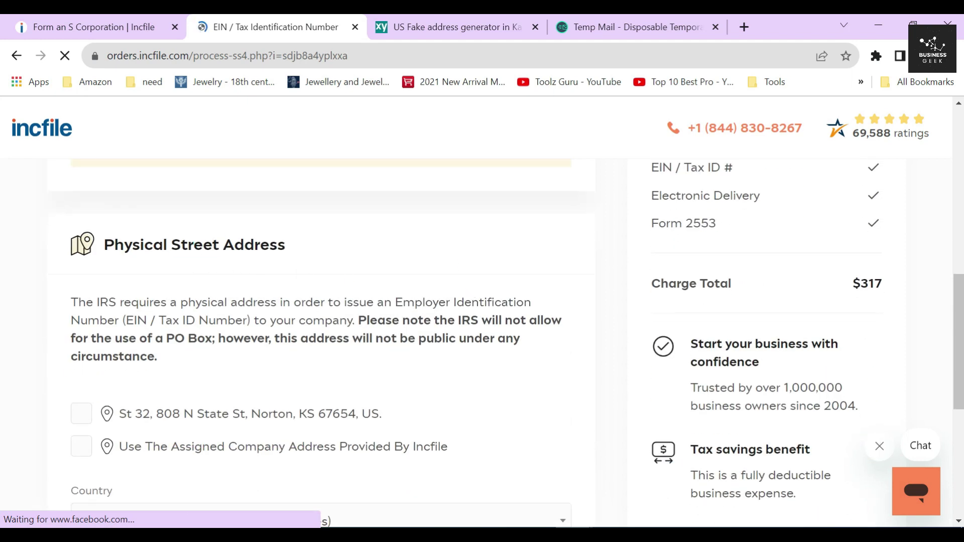
Read the Physical Street Address heading and the IRS note about the EIN.
triple_click(195, 244)
left_click(324, 245)
double_click(136, 321)
scroll(136, 320, "down", 3)
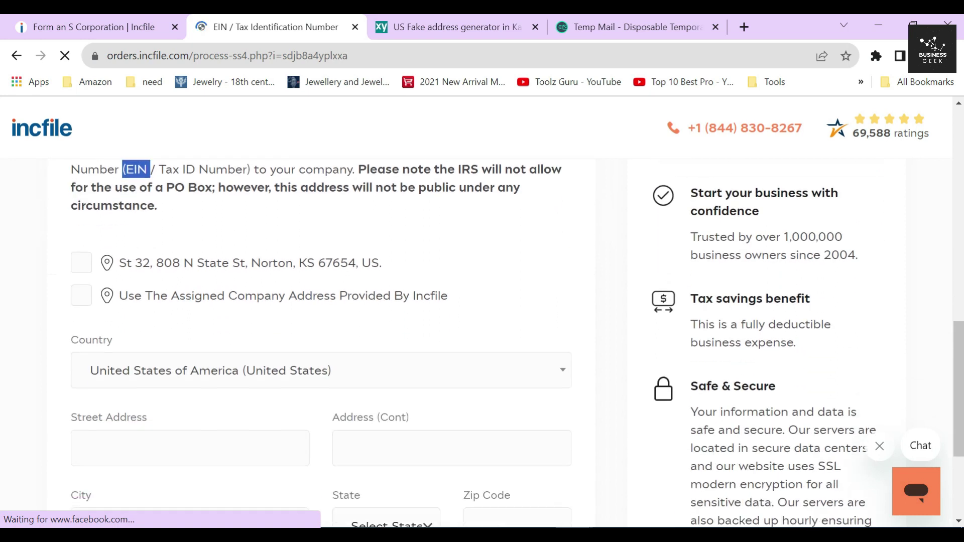
Use Incfile's assigned company address as the EIN street address and continue.
left_click(82, 296)
left_click_drag(137, 357, 457, 351)
left_click(462, 362)
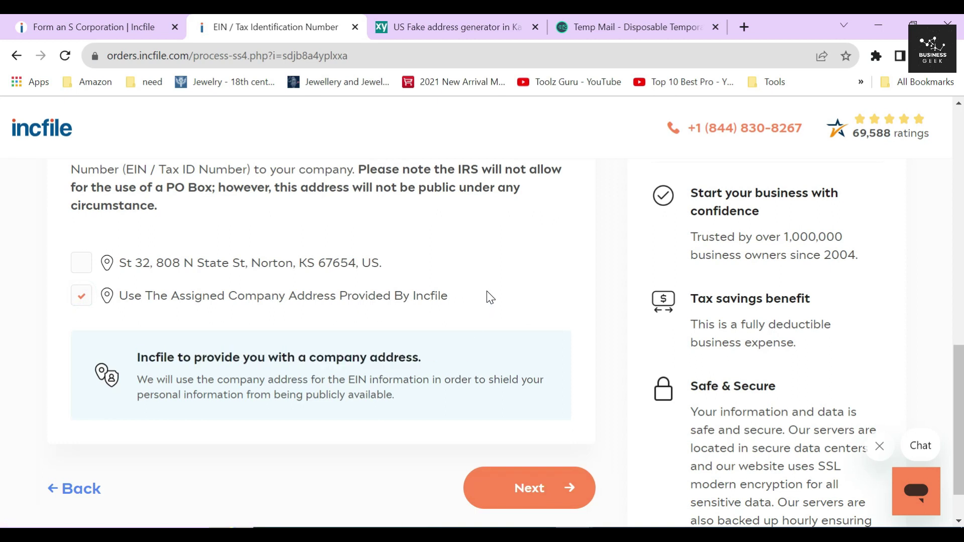
left_click_drag(464, 270, 434, 286)
left_click(544, 498)
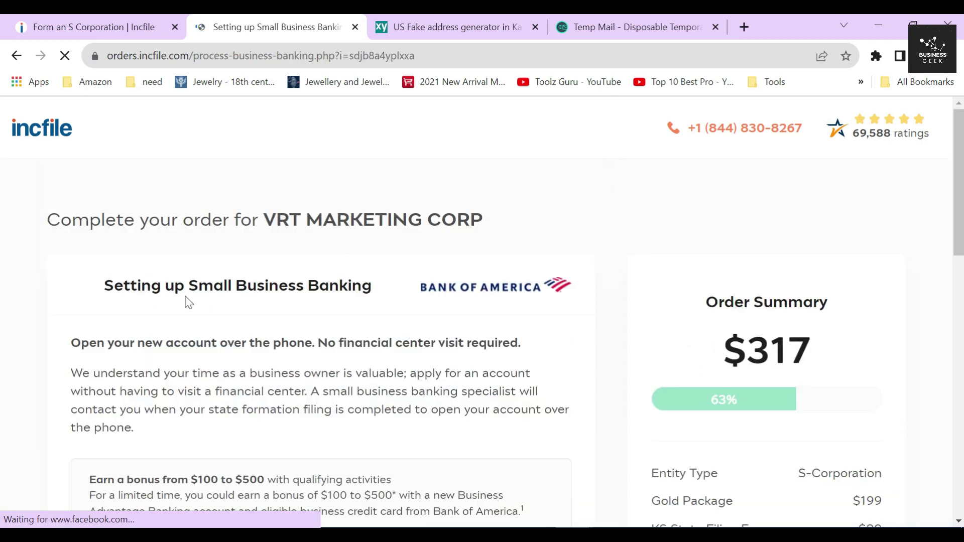
Read the Small Business Banking heading and the open-account-by-phone line.
left_click_drag(104, 285, 346, 308)
left_click(343, 309)
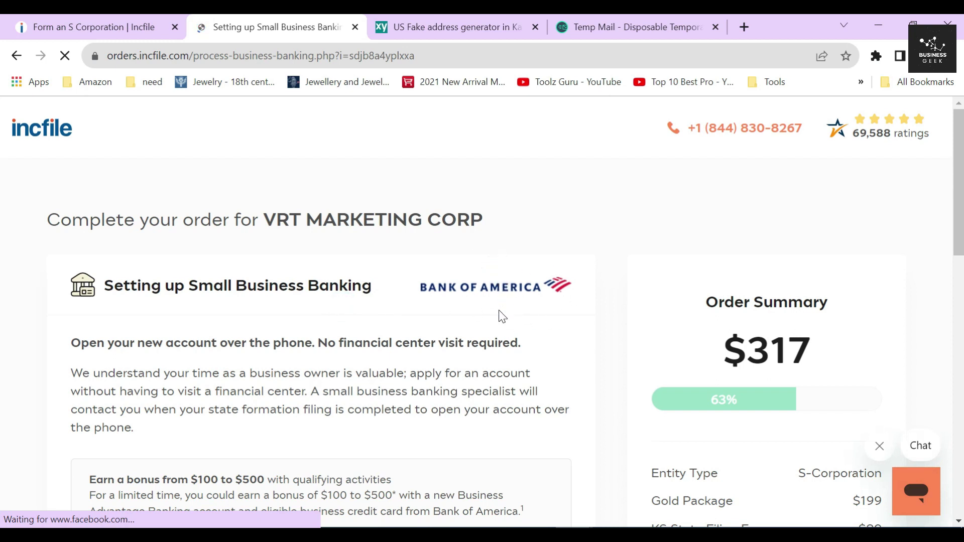
left_click_drag(70, 343, 523, 338)
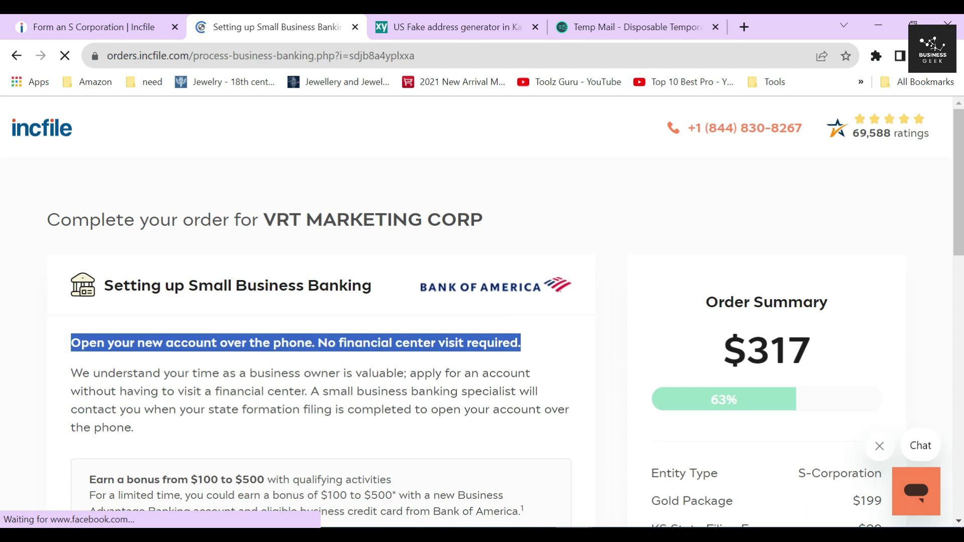
left_click(331, 316)
scroll(329, 318, "down", 10)
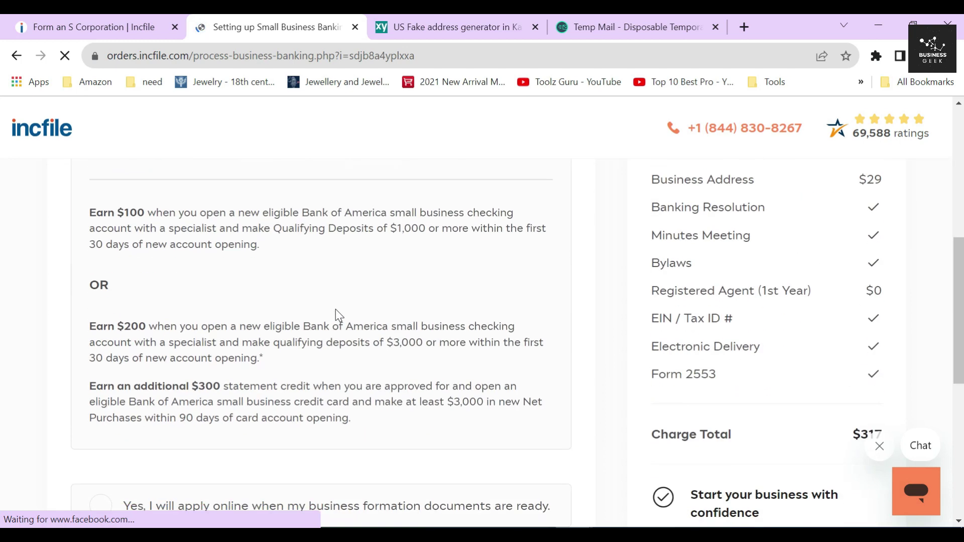
scroll(341, 316, "down", 5)
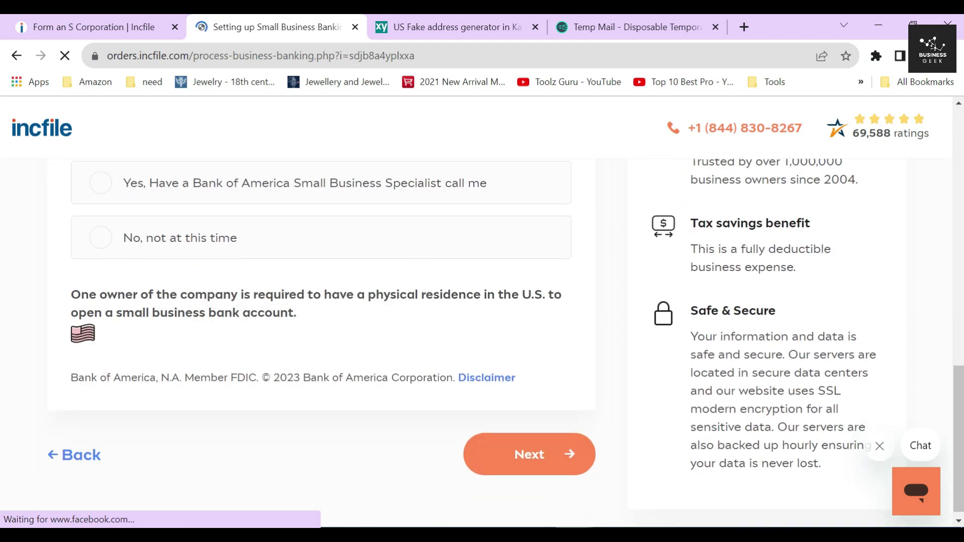
Read the note requiring physical U.S. residence for the account.
triple_click(119, 293)
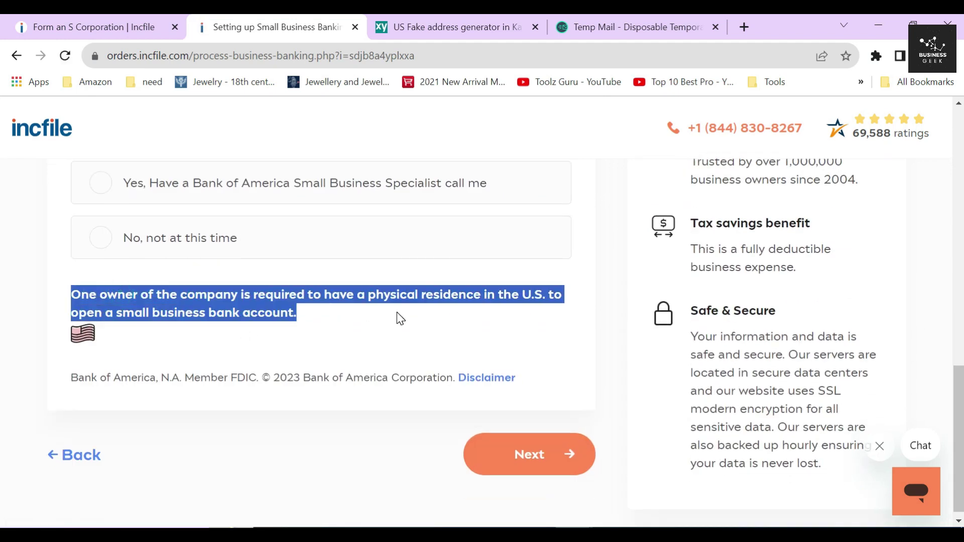
left_click(343, 325)
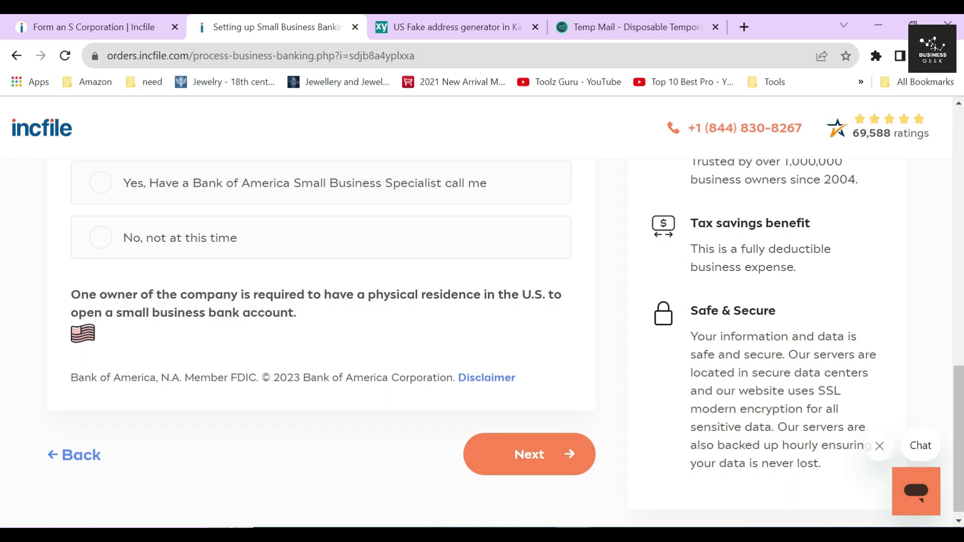
left_click_drag(368, 295, 543, 296)
left_click(485, 306)
scroll(256, 291, "up", 3)
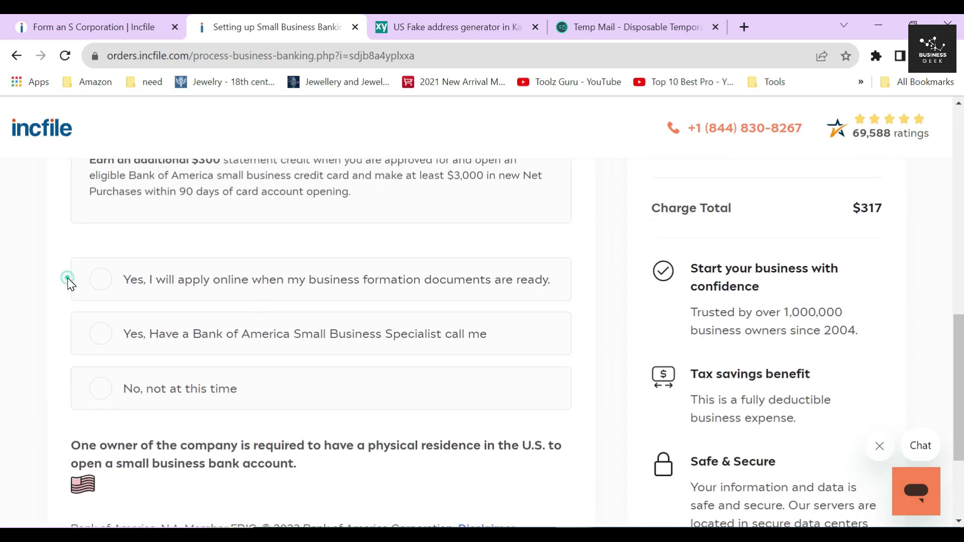
scroll(170, 311, "down", 3)
Choose 'No, not at this time' for Bank of America banking and continue.
left_click(175, 238)
scroll(177, 258, "up", 2)
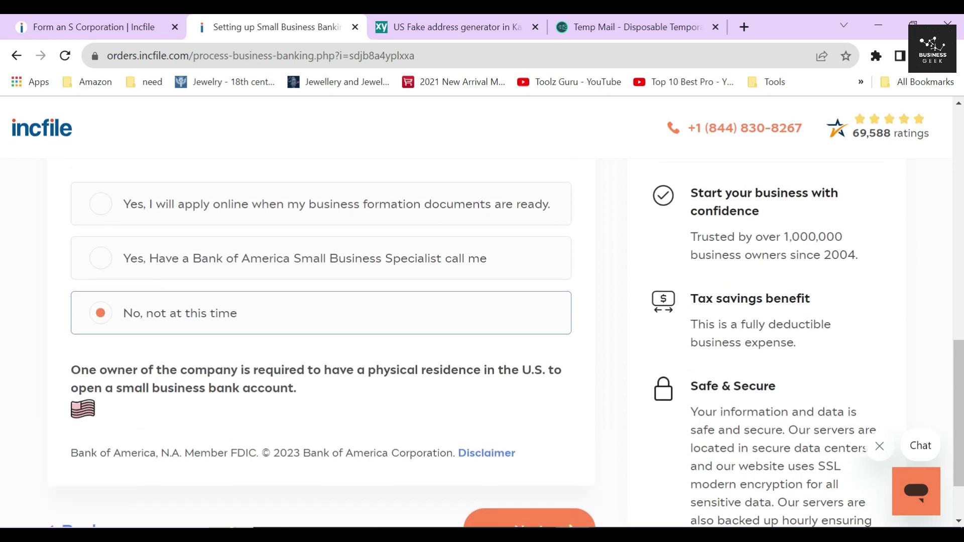
scroll(506, 517, "down", 2)
left_click(522, 460)
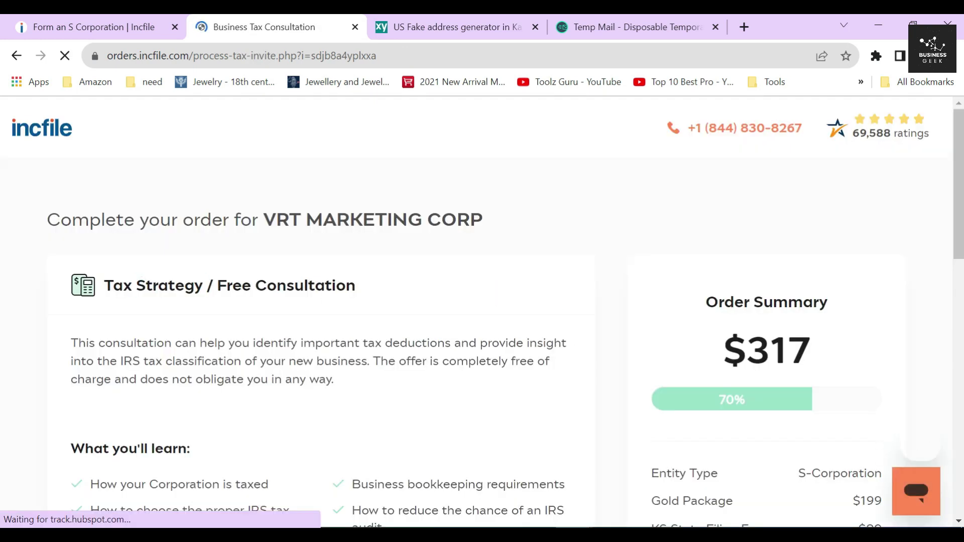
Read the Tax Strategy / Free Consultation heading.
triple_click(142, 280)
left_click(236, 306)
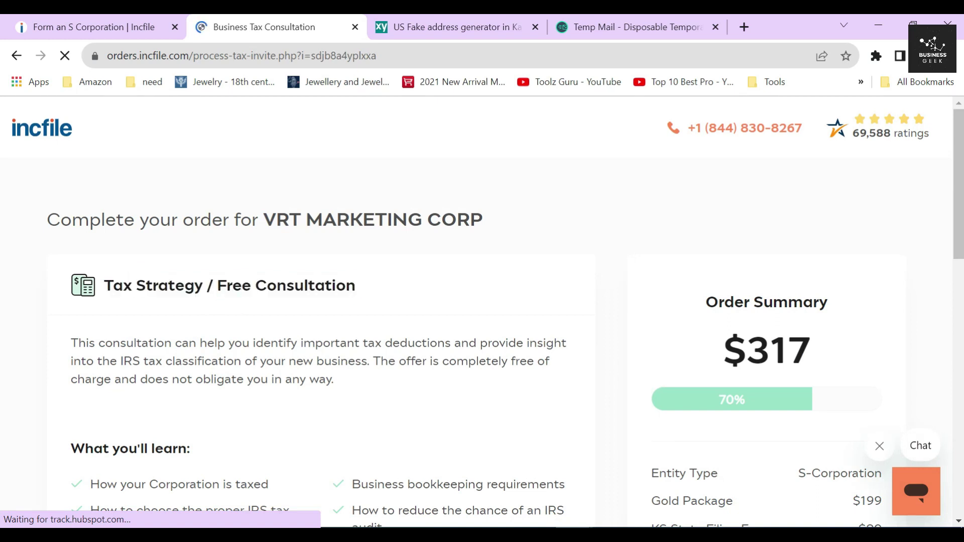
scroll(362, 367, "down", 6)
Opt in to the free Business Tax Consultation and continue to Business Licenses.
left_click(414, 331)
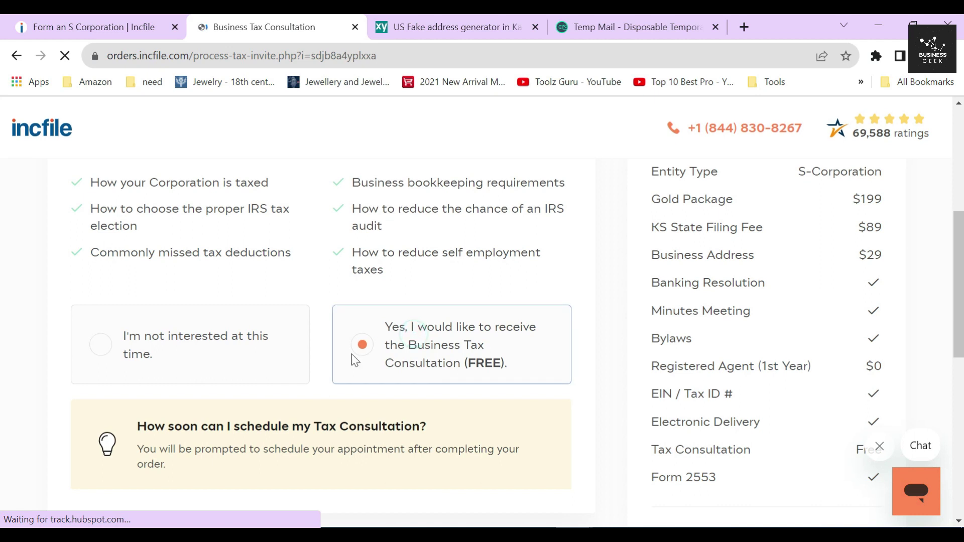
scroll(338, 332, "up", 2)
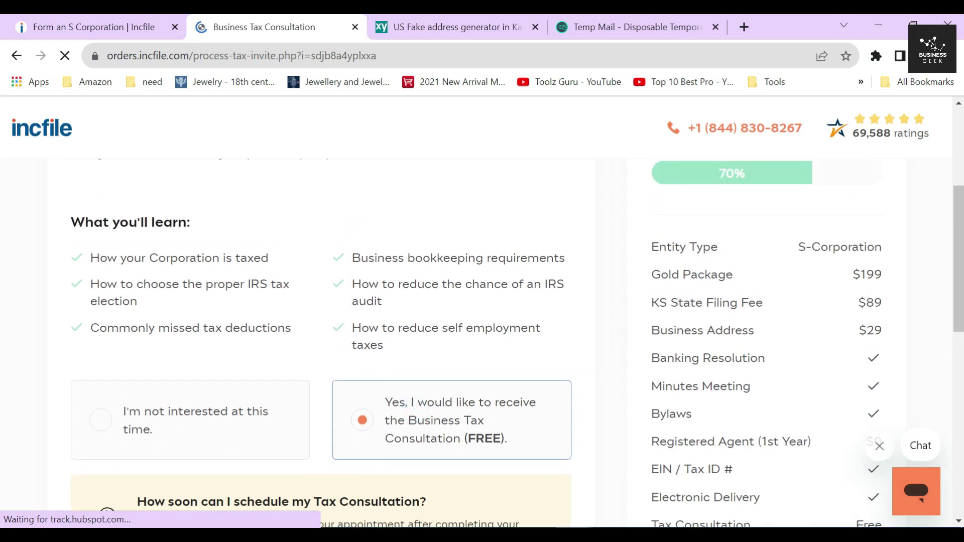
left_click_drag(83, 260, 400, 349)
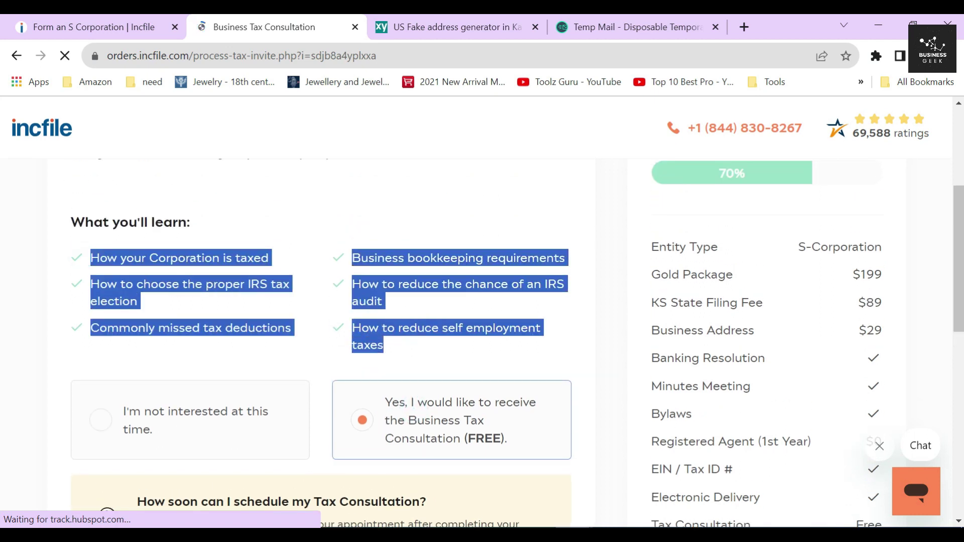
scroll(401, 349, "up", 2)
left_click(327, 330)
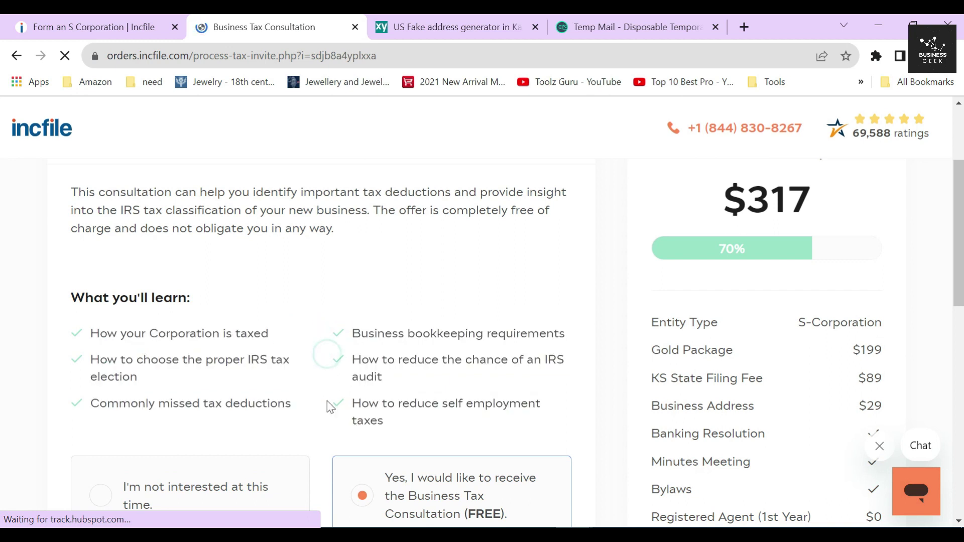
scroll(331, 387, "down", 7)
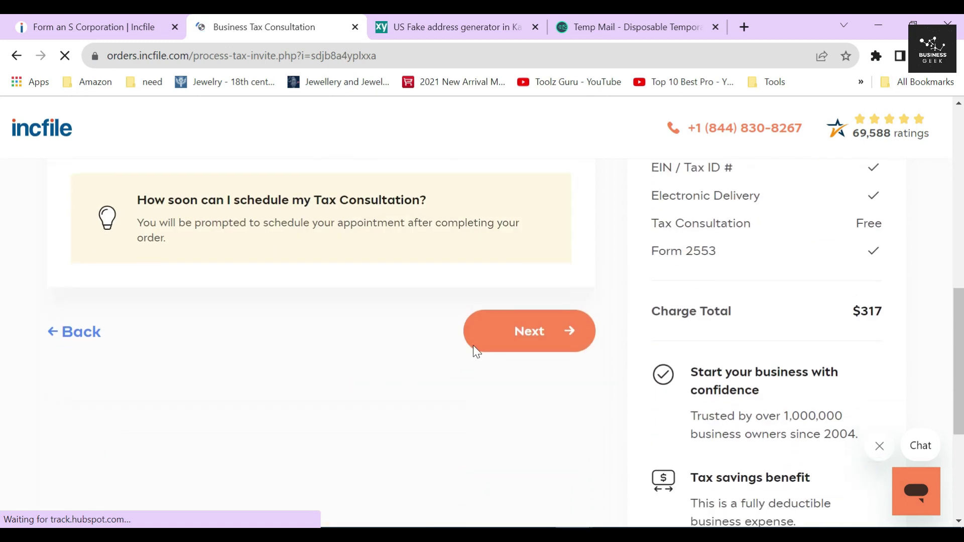
left_click(489, 335)
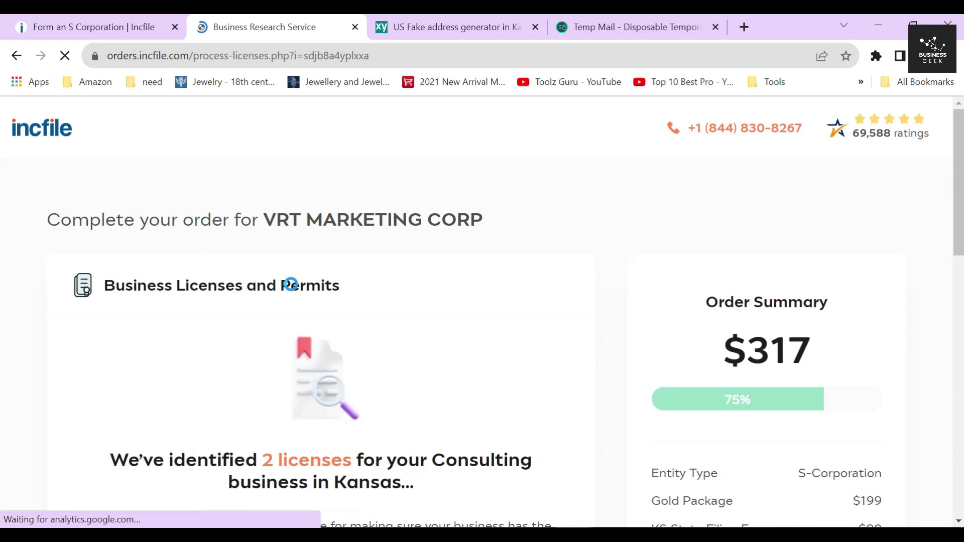
Read the Business Licenses and Permits section, noting 2 licenses required in Kansas.
left_click_drag(104, 287, 395, 287)
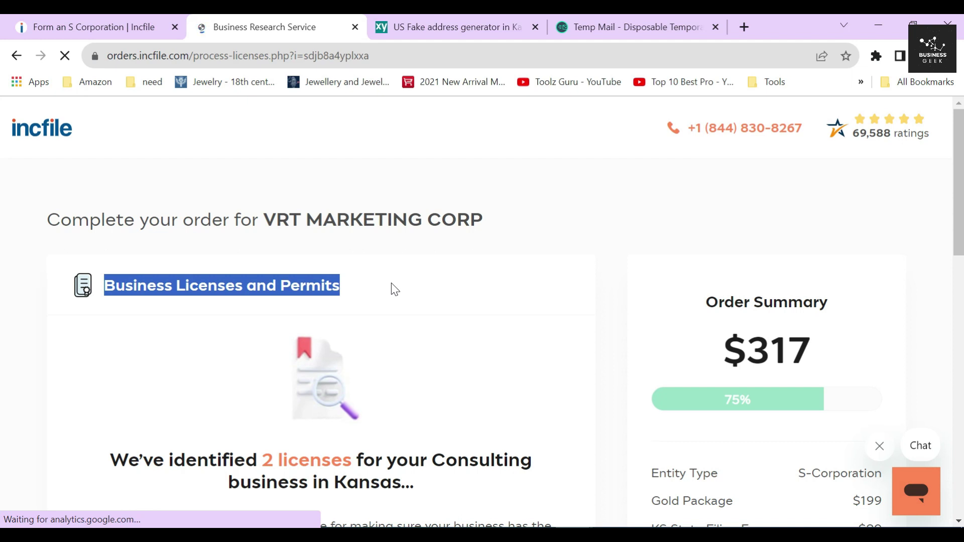
left_click(360, 292)
scroll(357, 290, "down", 5)
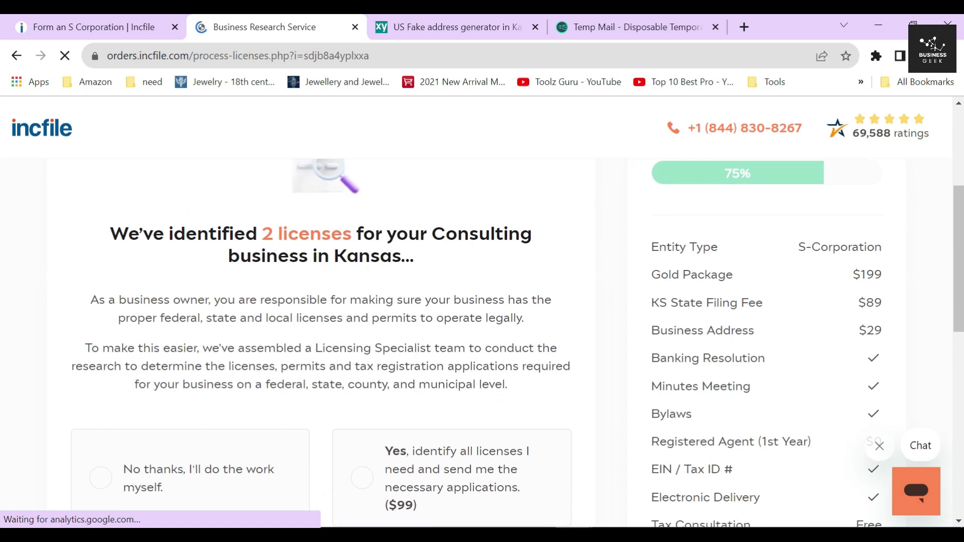
left_click_drag(221, 260, 422, 272)
left_click(417, 265)
left_click_drag(258, 233, 351, 234)
left_click(307, 279)
left_click_drag(90, 300, 531, 323)
left_click(552, 322)
scroll(528, 332, "down", 1)
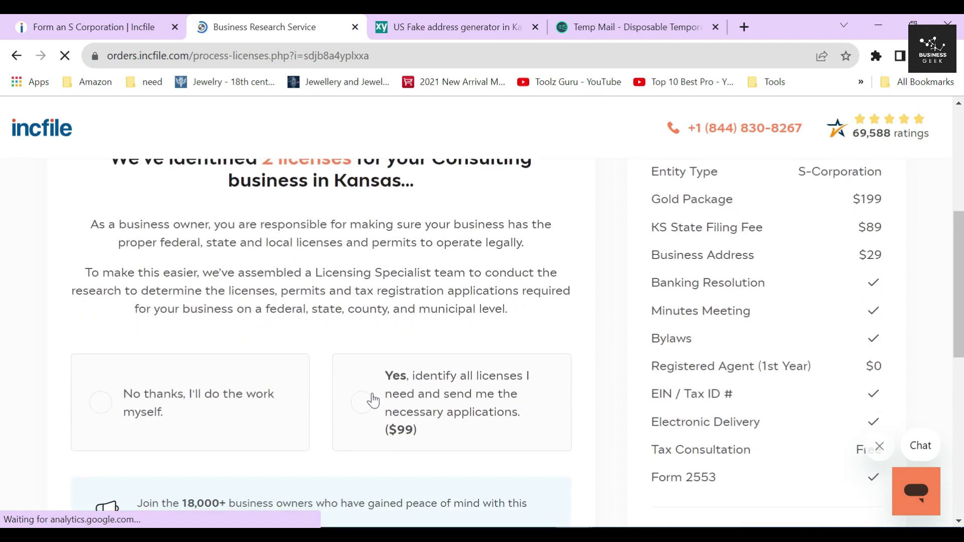
Switch from the $99 license service to 'No thanks, I'll do the work myself'.
left_click_drag(380, 435, 428, 437)
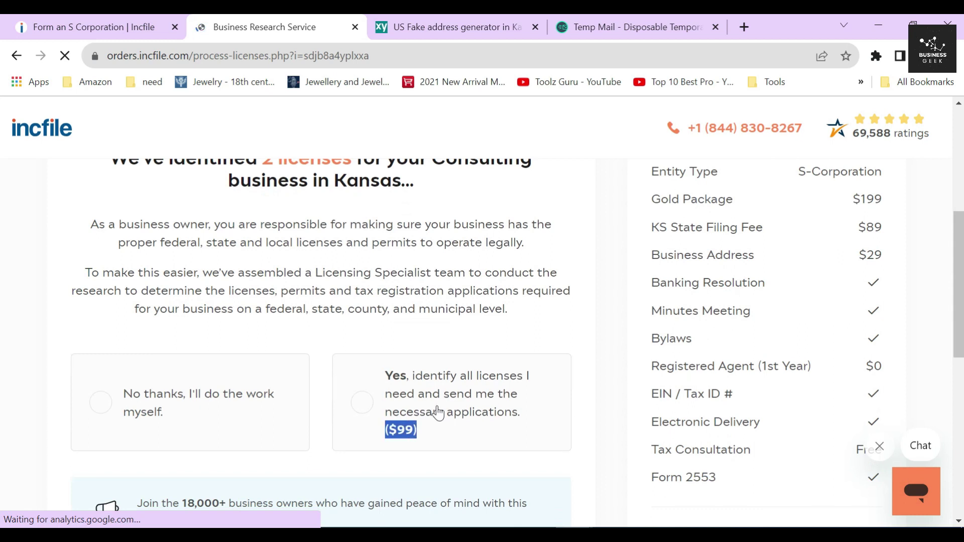
left_click(375, 444)
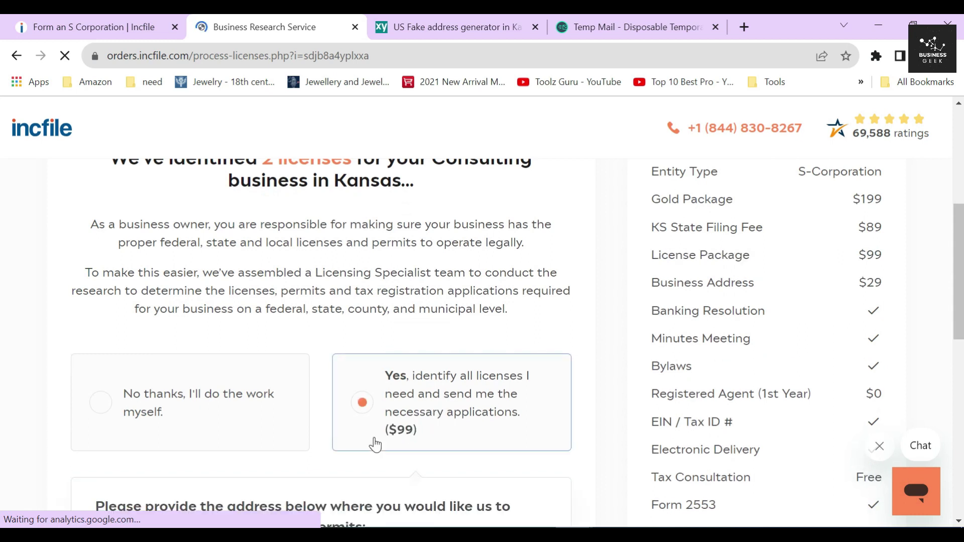
left_click(189, 424)
scroll(146, 243, "down", 3)
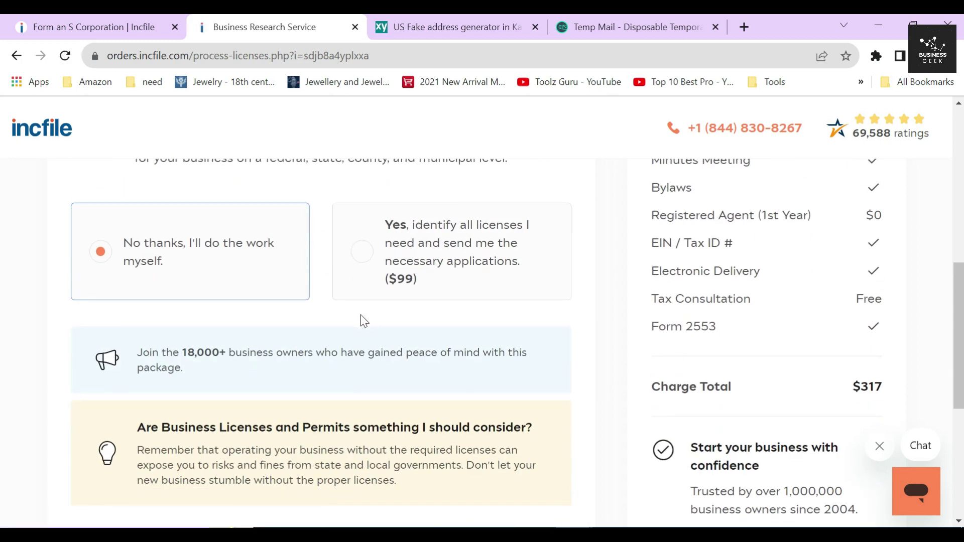
Read the remaining notes on license risks and continue to Order Review.
left_click_drag(136, 352, 194, 381)
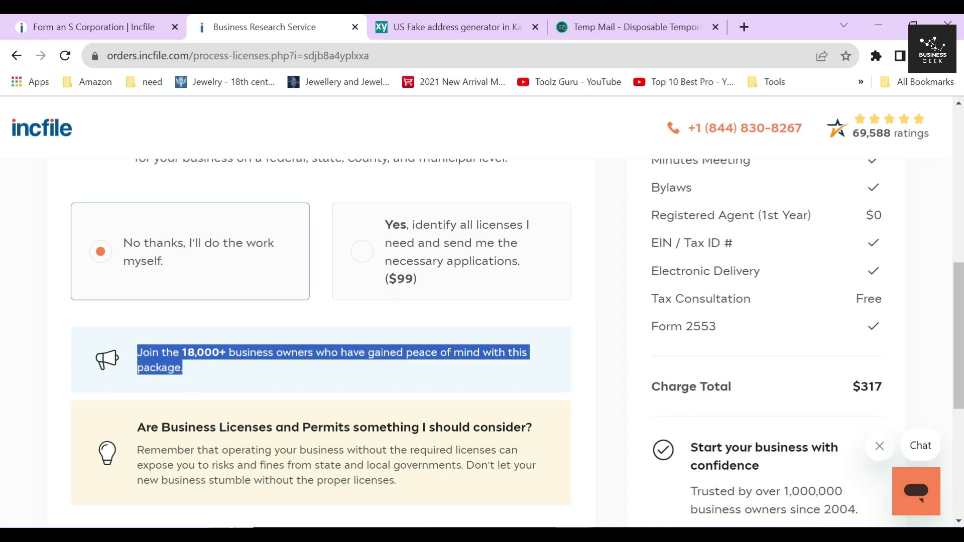
left_click(241, 388)
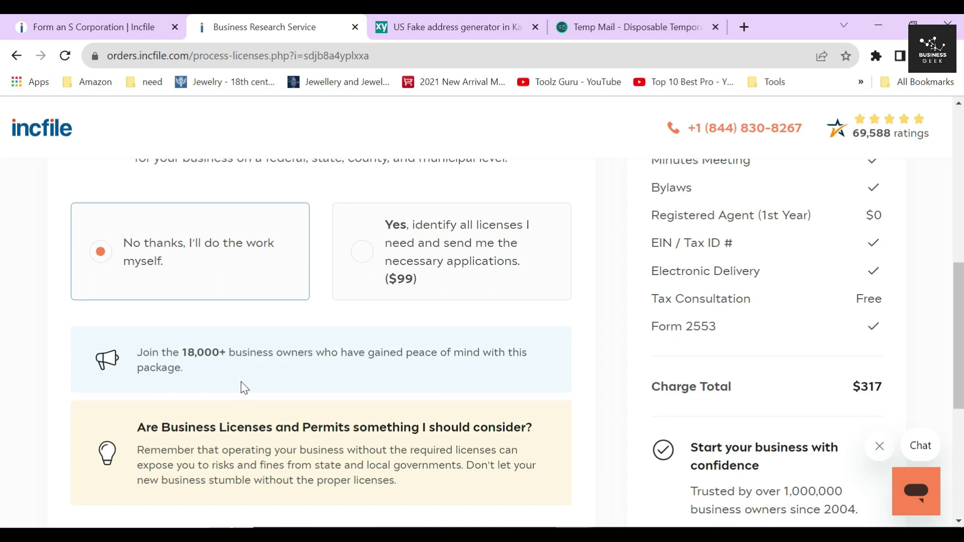
scroll(258, 384, "down", 1)
left_click_drag(138, 377, 415, 411)
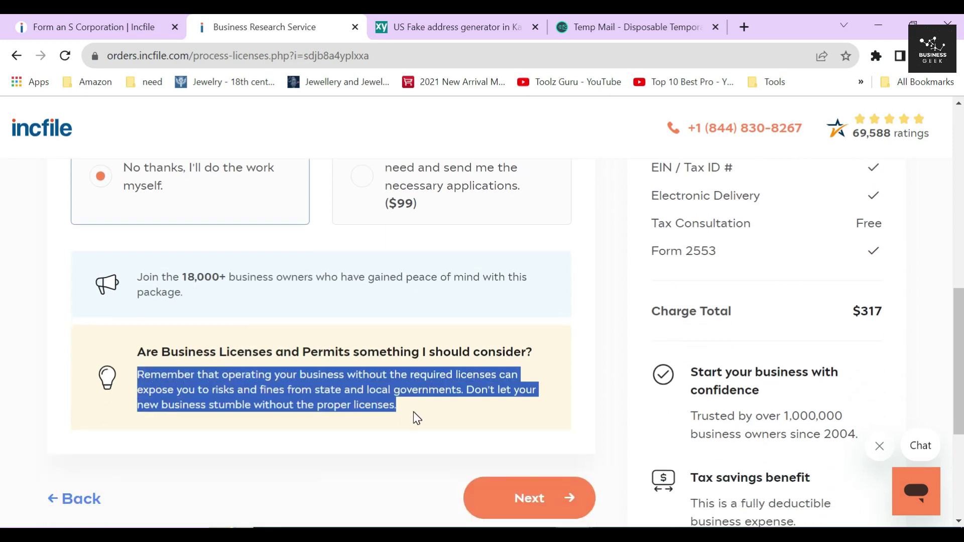
left_click(414, 412)
scroll(422, 407, "up", 10)
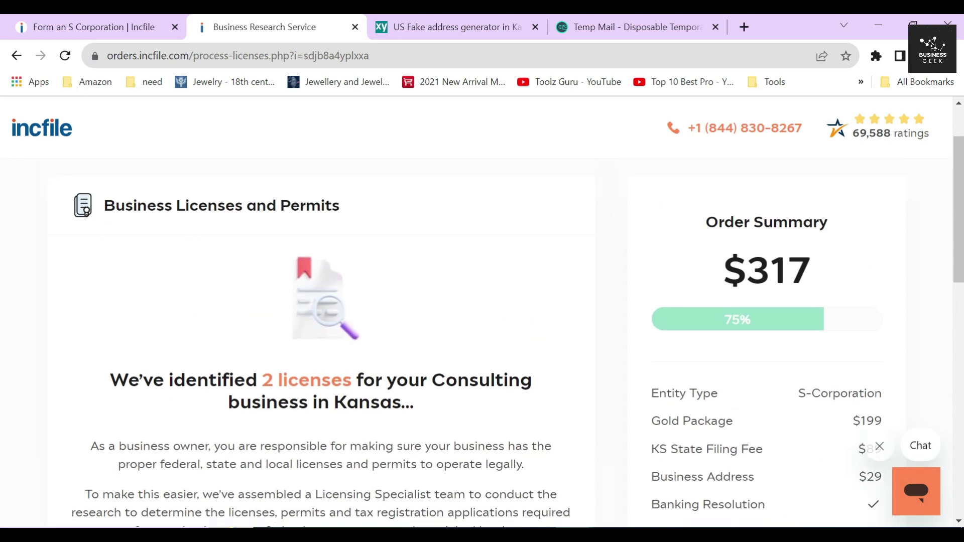
scroll(469, 388, "down", 10)
left_click(531, 424)
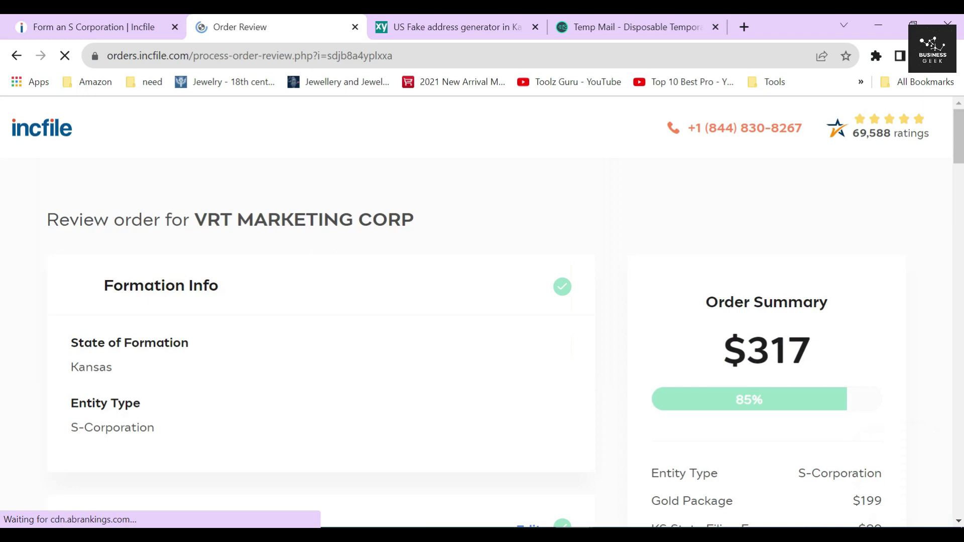
Check the Formation Info and Contact Info sections of the VRT MARKETING CORP order.
triple_click(210, 284)
left_click(253, 280)
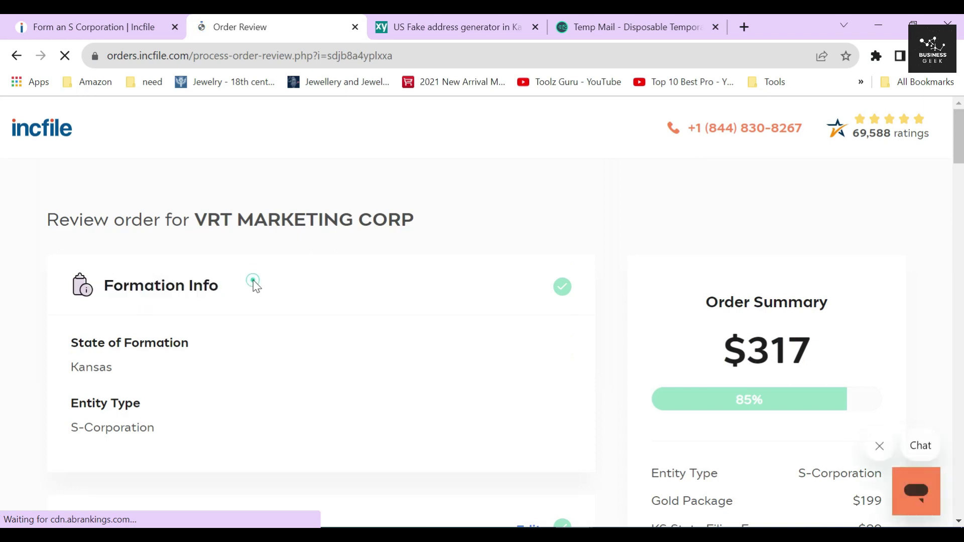
scroll(253, 280, "down", 6)
triple_click(153, 229)
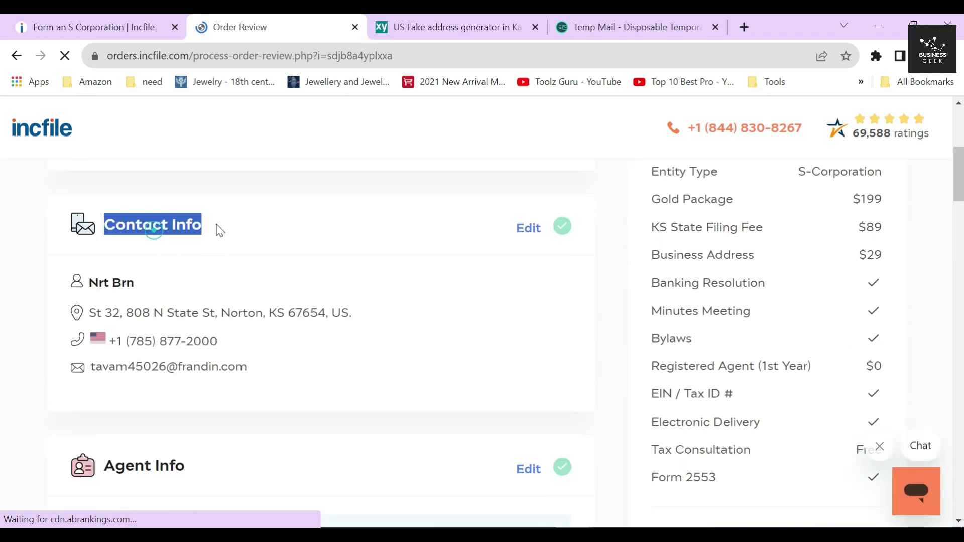
left_click(220, 230)
scroll(232, 230, "down", 5)
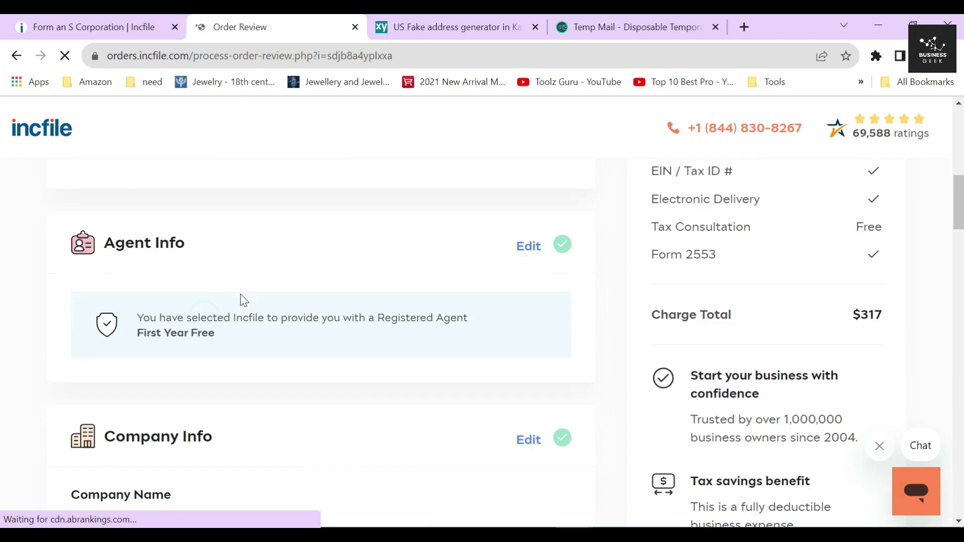
scroll(243, 291, "down", 3)
scroll(300, 295, "down", 5)
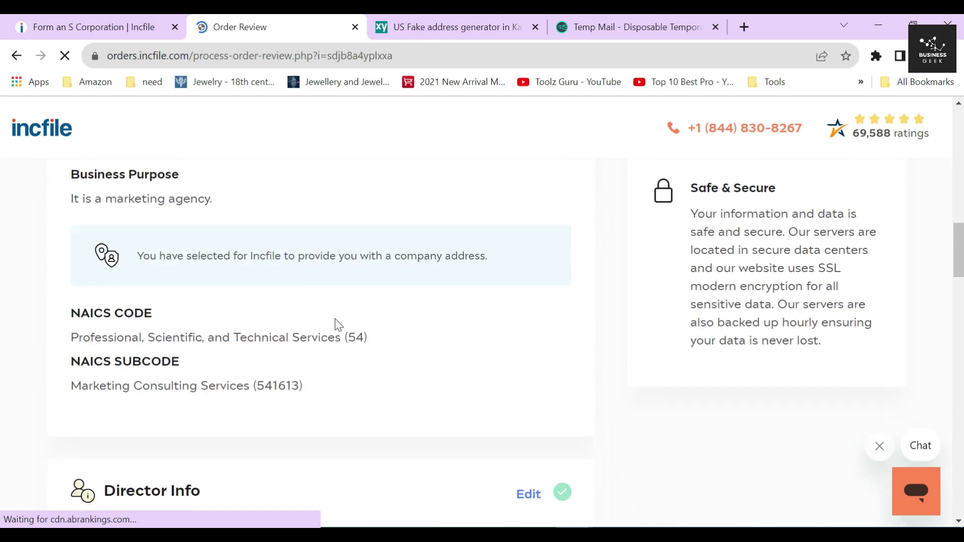
scroll(339, 325, "down", 3)
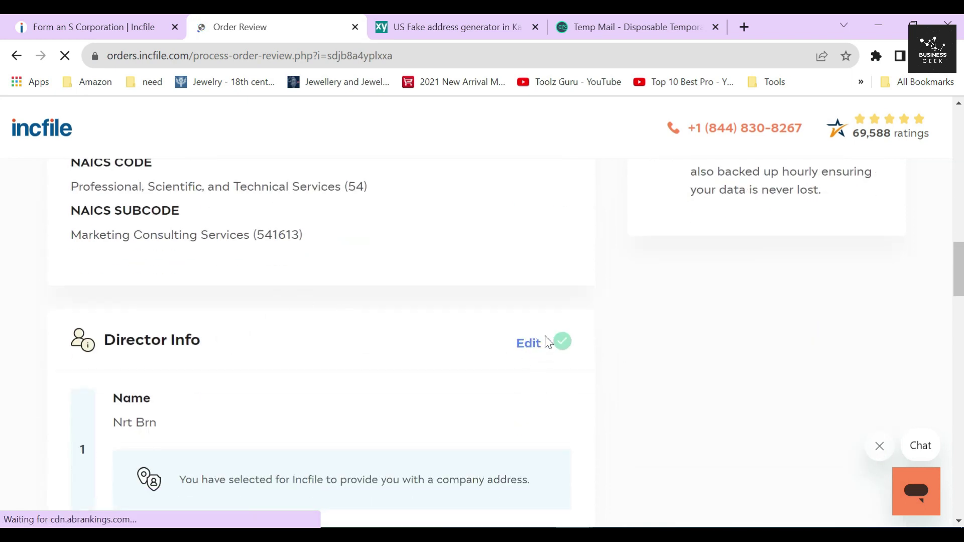
Scan the rest of the order review and proceed to Payment Information.
left_click(423, 337)
scroll(422, 335, "down", 1)
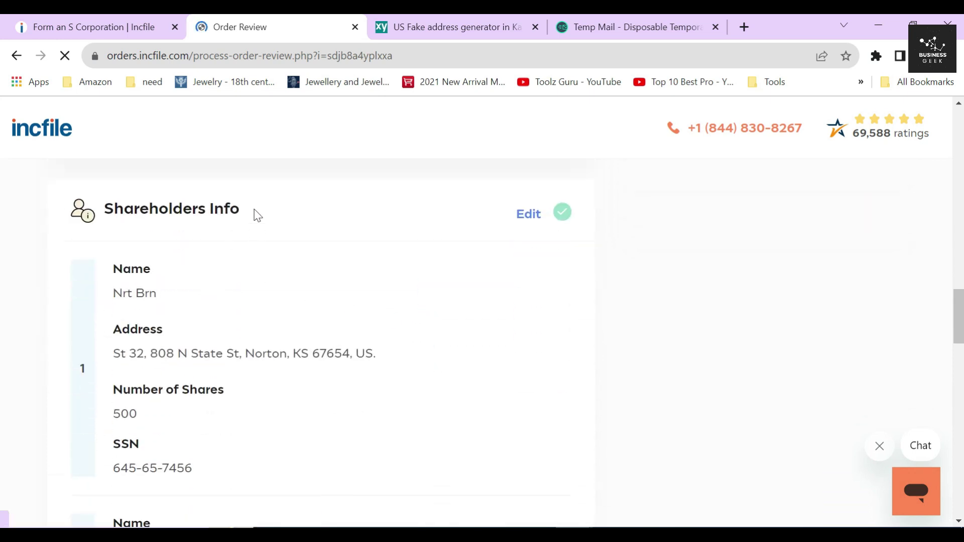
scroll(287, 254, "down", 5)
scroll(258, 301, "down", 6)
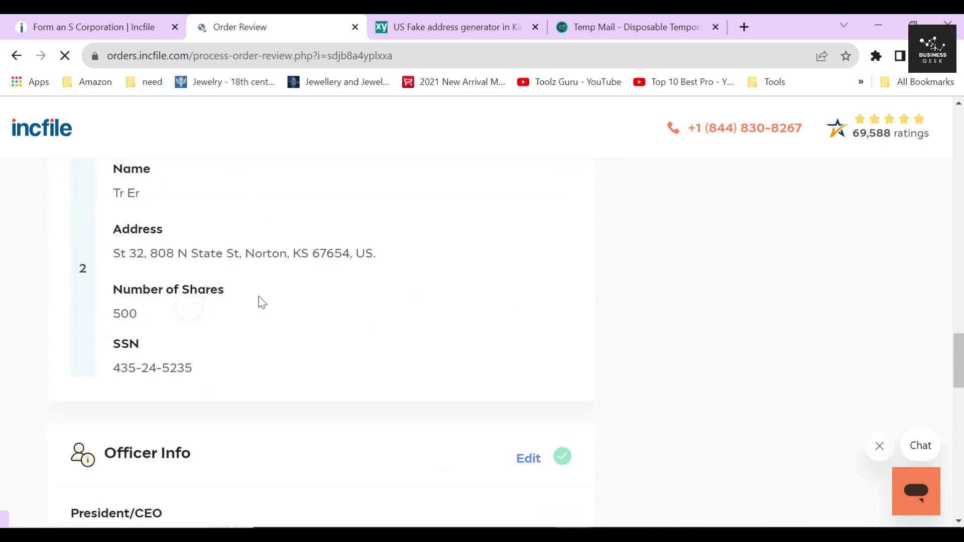
scroll(260, 287, "down", 5)
scroll(260, 286, "down", 5)
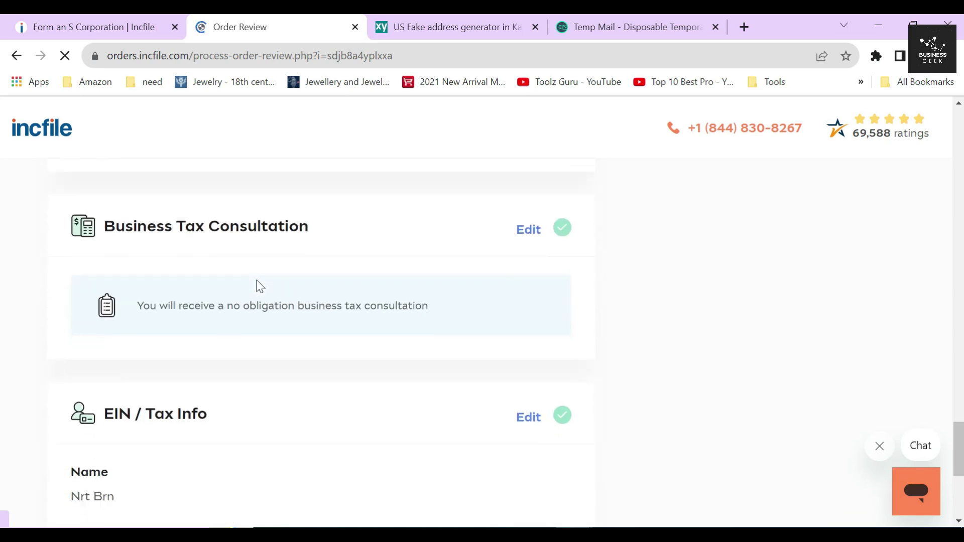
scroll(315, 250, "down", 3)
scroll(432, 302, "down", 3)
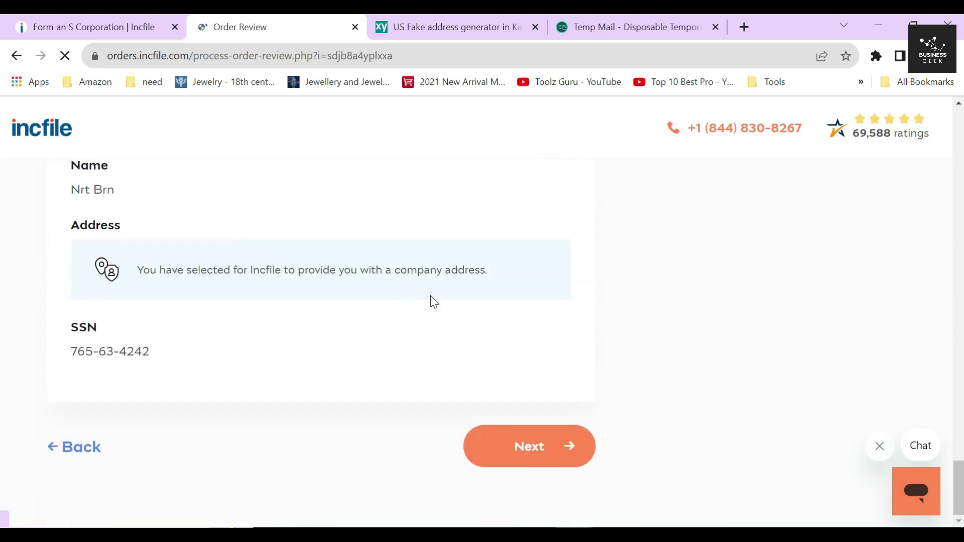
left_click(496, 454)
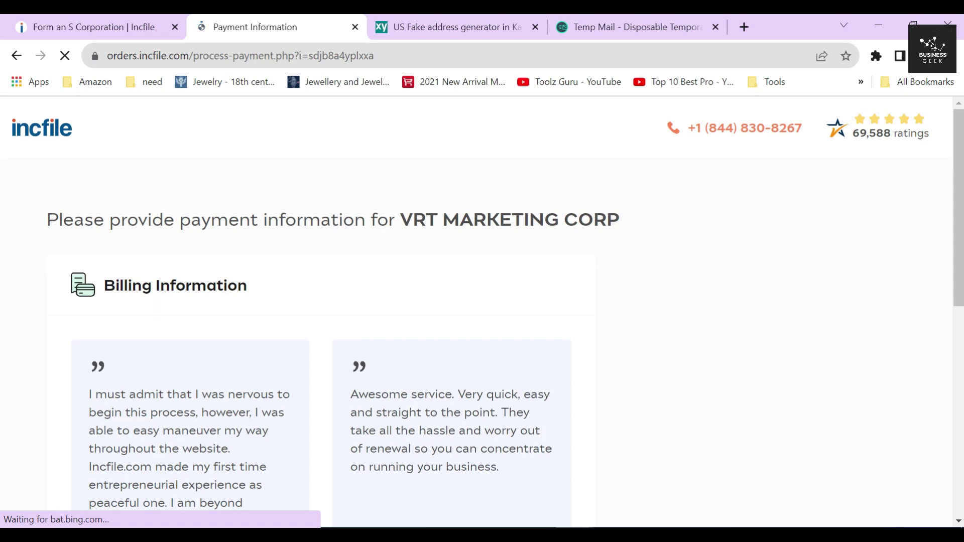
triple_click(179, 288)
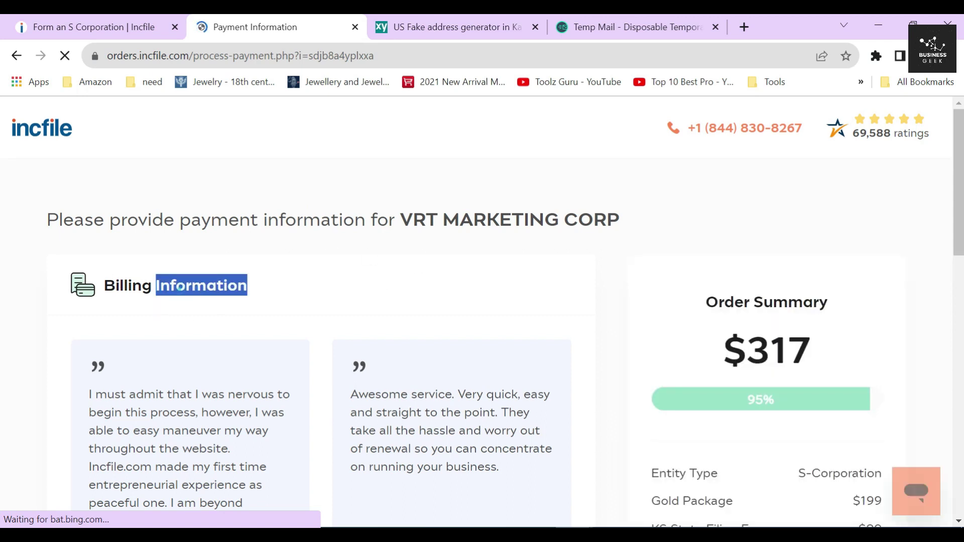
left_click(284, 292)
left_click_drag(665, 353, 864, 362)
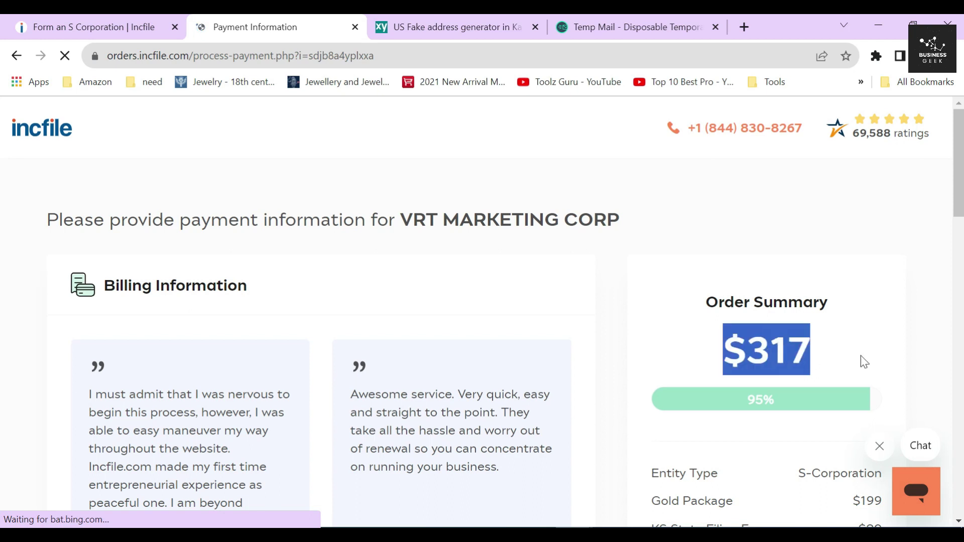
left_click(699, 345)
scroll(668, 334, "down", 10)
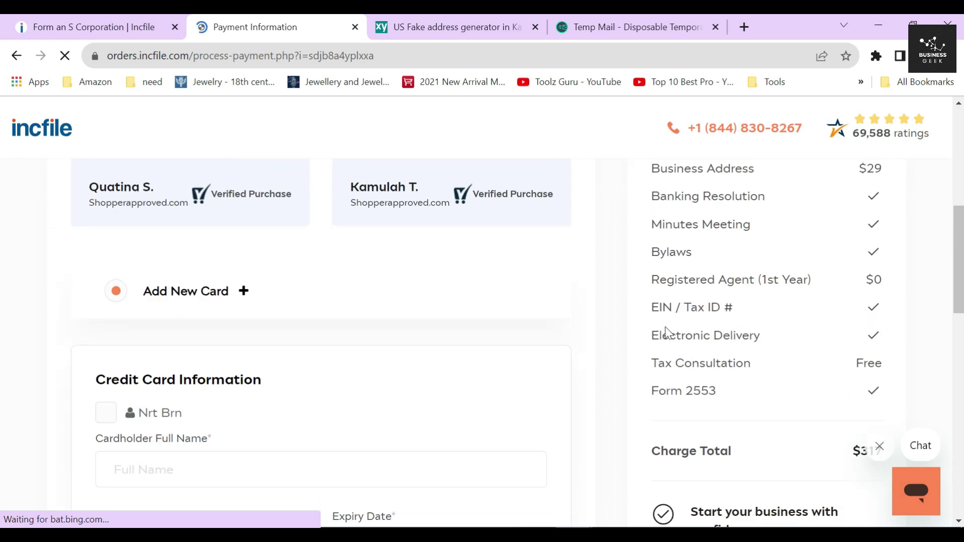
scroll(660, 322, "down", 8)
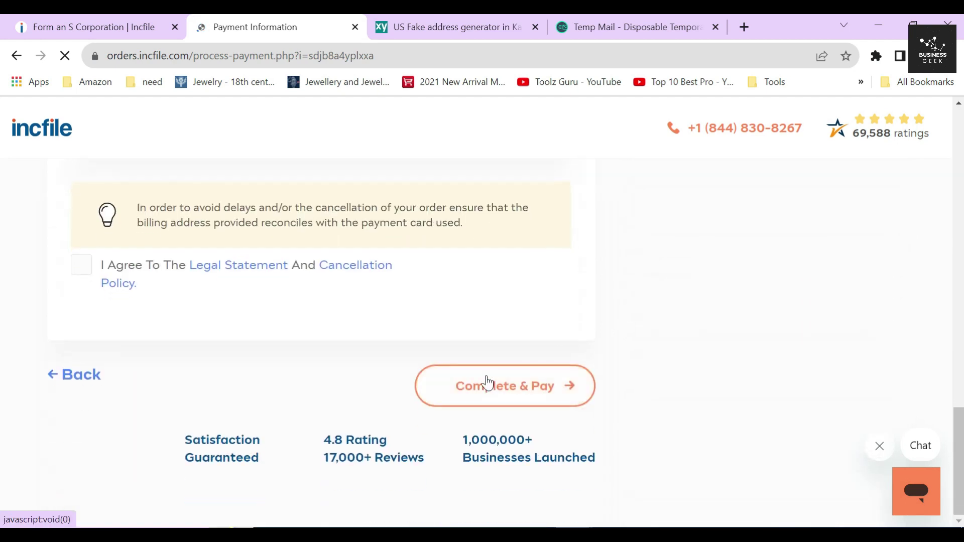
left_click(506, 390)
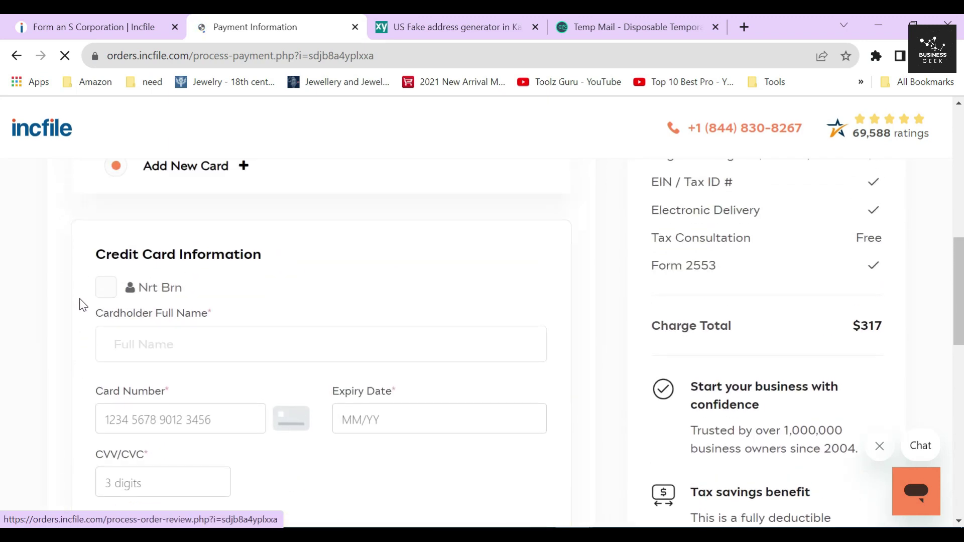
scroll(83, 293, "down", 4)
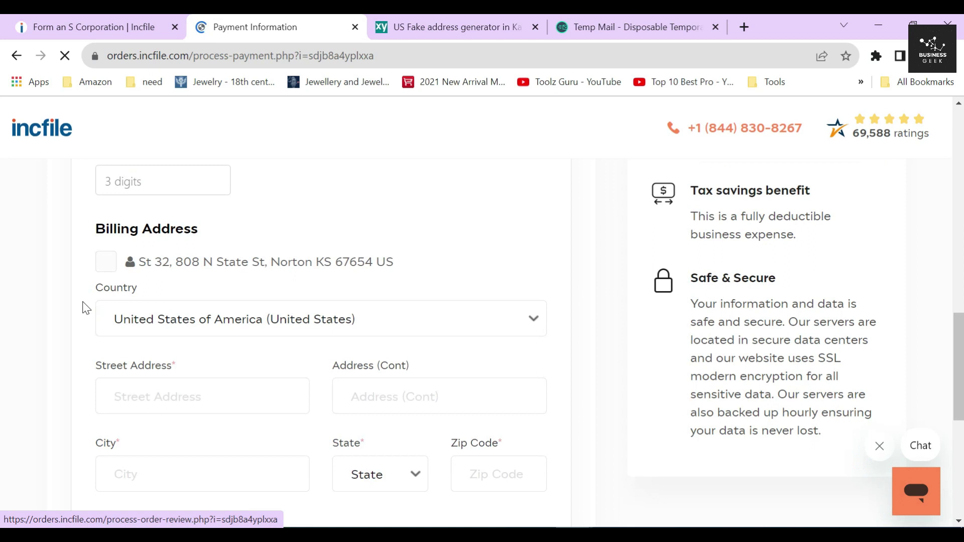
scroll(670, 374, "up", 10)
left_click_drag(721, 370, 815, 356)
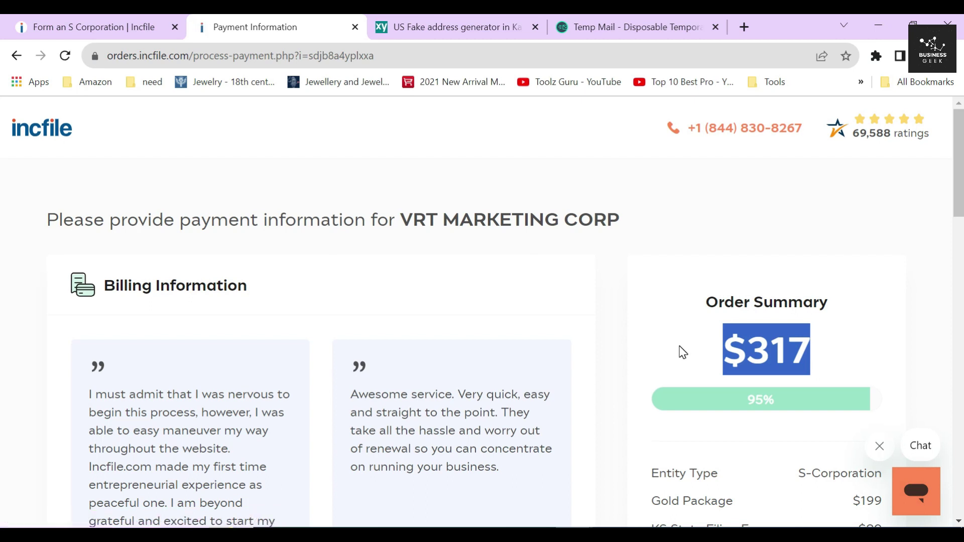
left_click(623, 347)
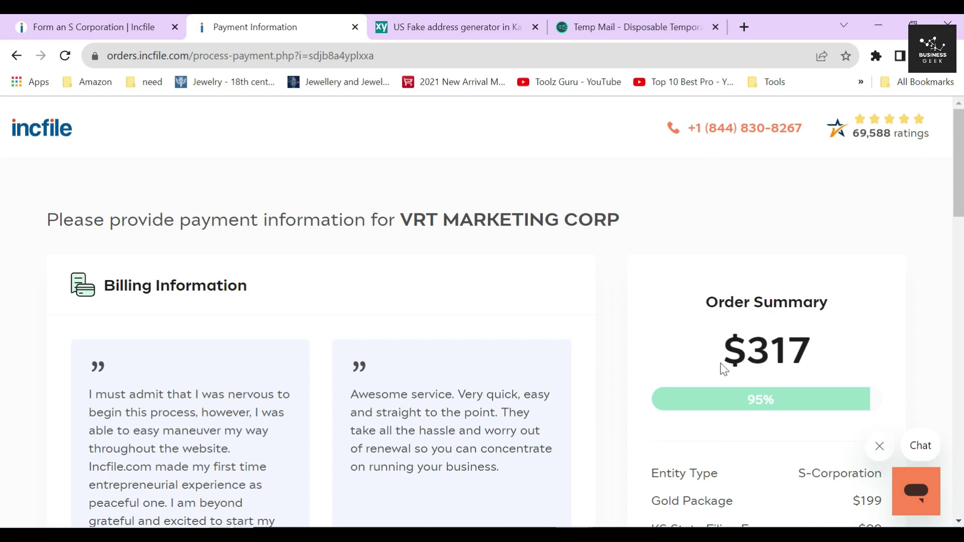
left_click_drag(723, 369, 819, 364)
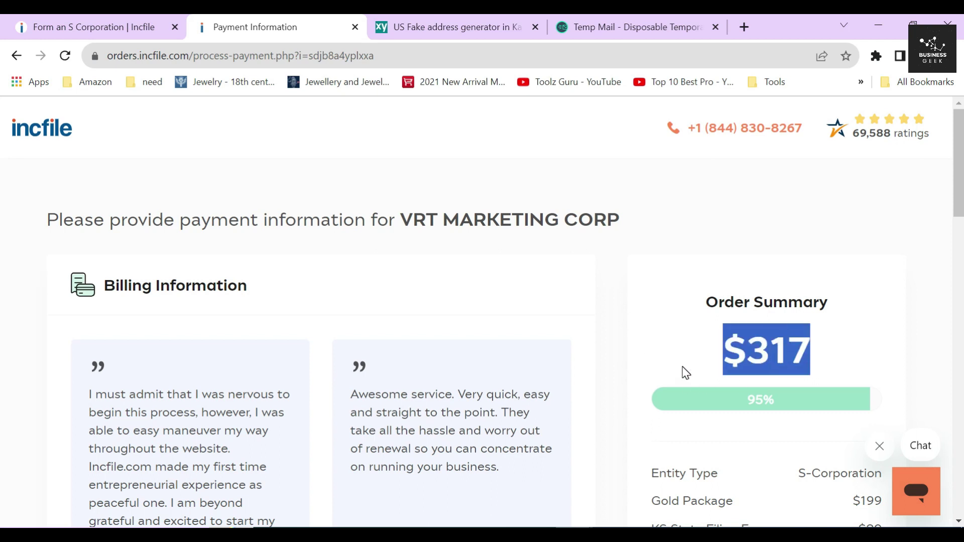